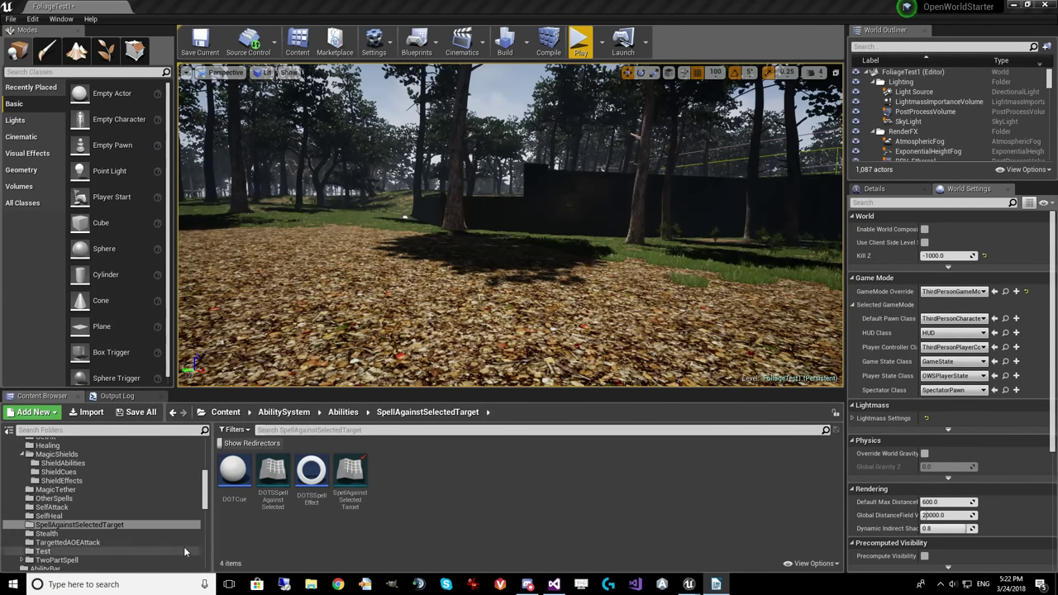
- Open MyGameplayTagsTable from the AbilitySystem Abilities folder, inspect its GameplayCue.MagicDrain row, and minimize the table window
left_click_drag(205, 491, 205, 450)
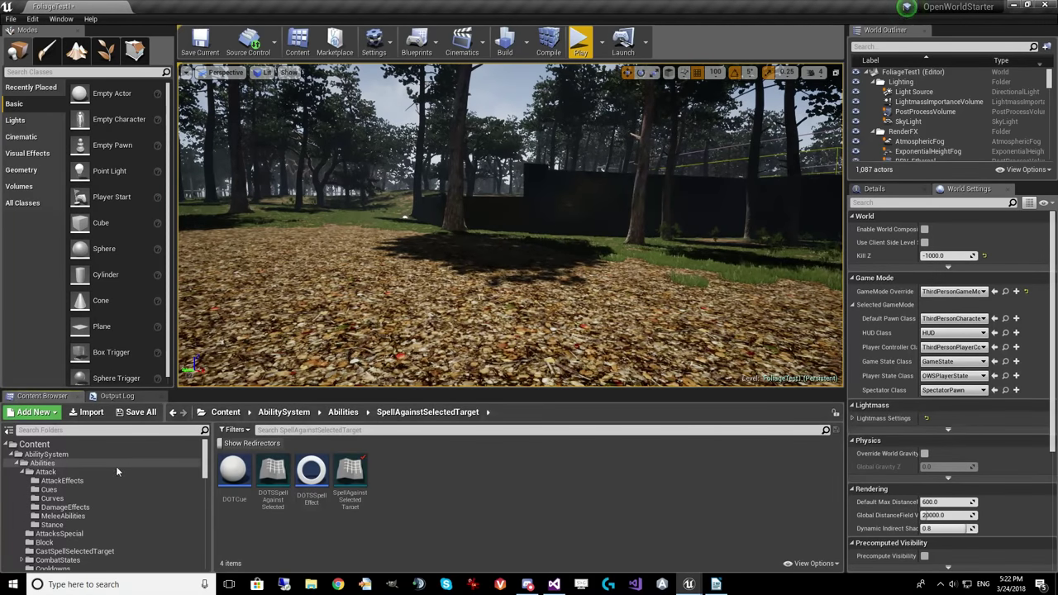
left_click(74, 464)
scroll(708, 506, "down", 1)
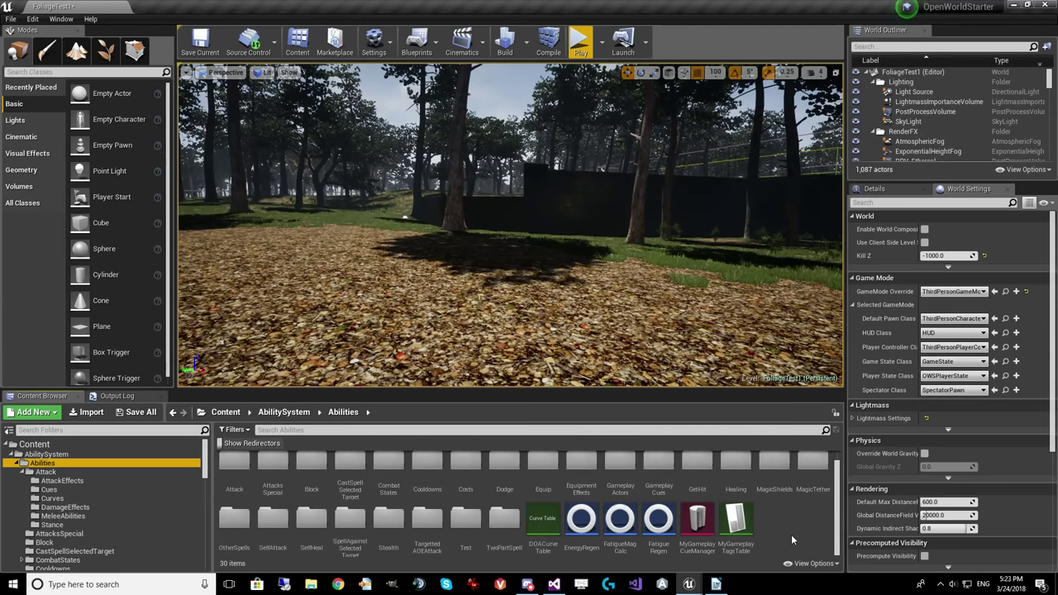
mouse_move(734, 523)
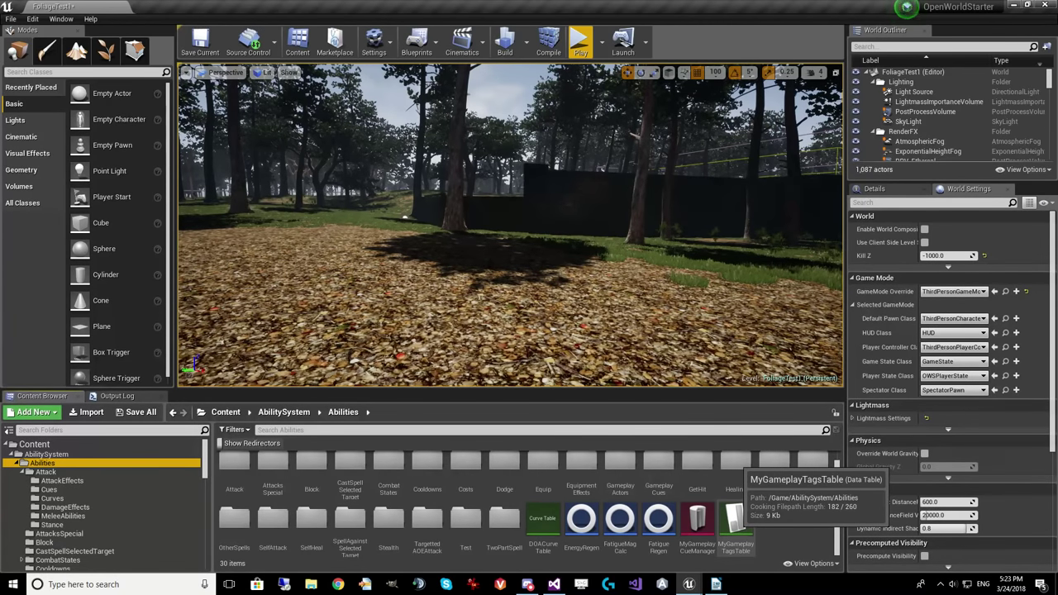
double_click(734, 519)
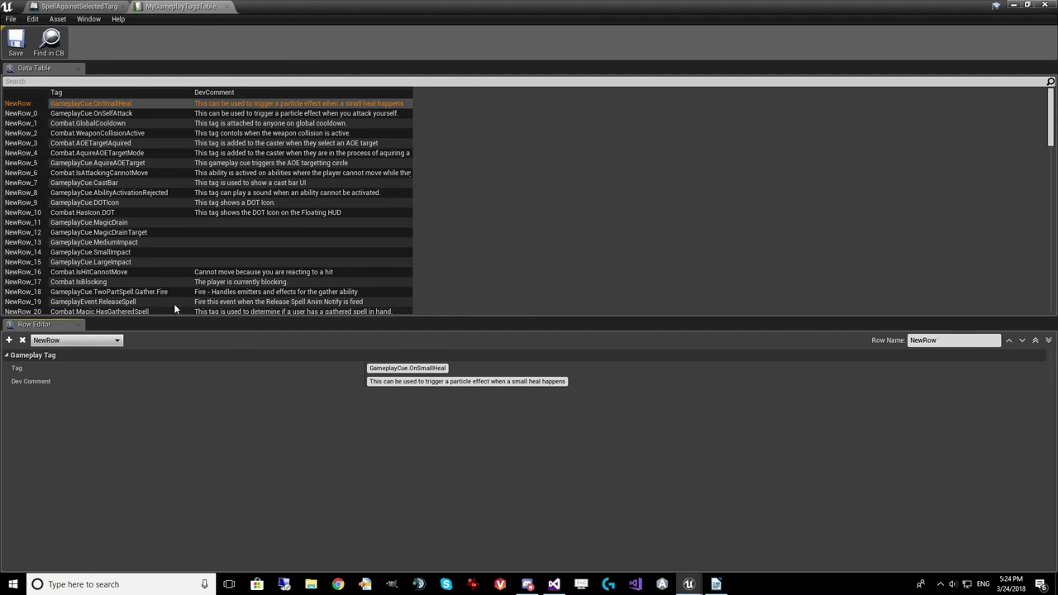
left_click(85, 224)
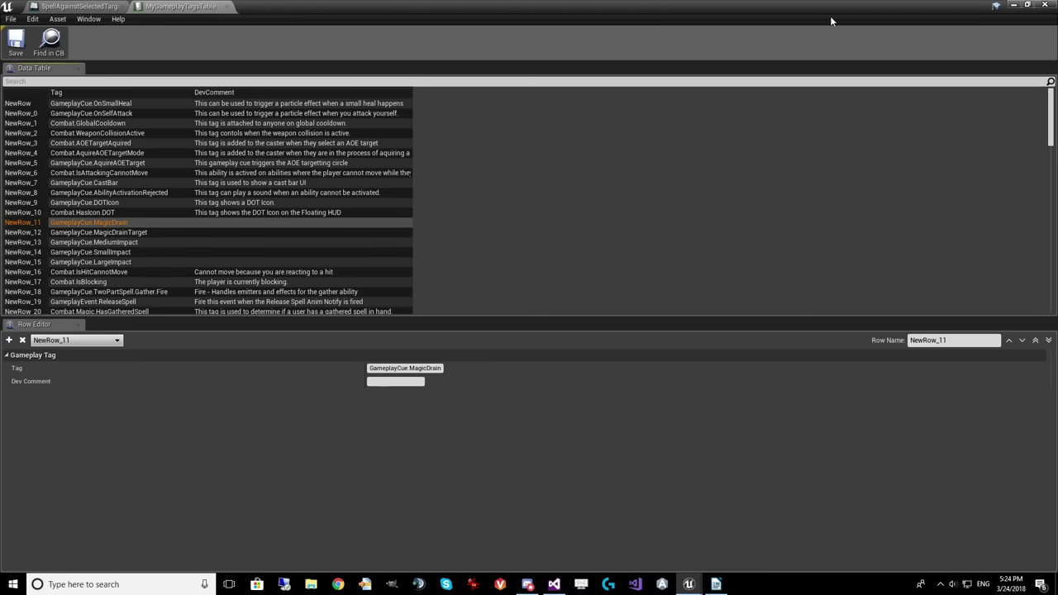
left_click(1014, 6)
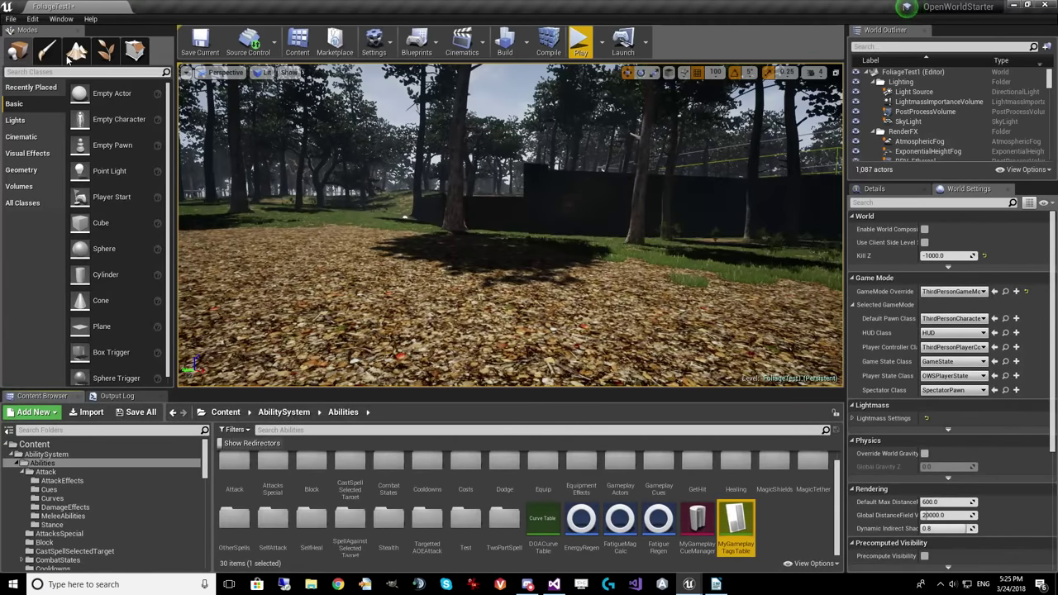
- Open the GameplayCue Editor, review the cue tags and their assigned handlers, and close the editor
left_click(62, 18)
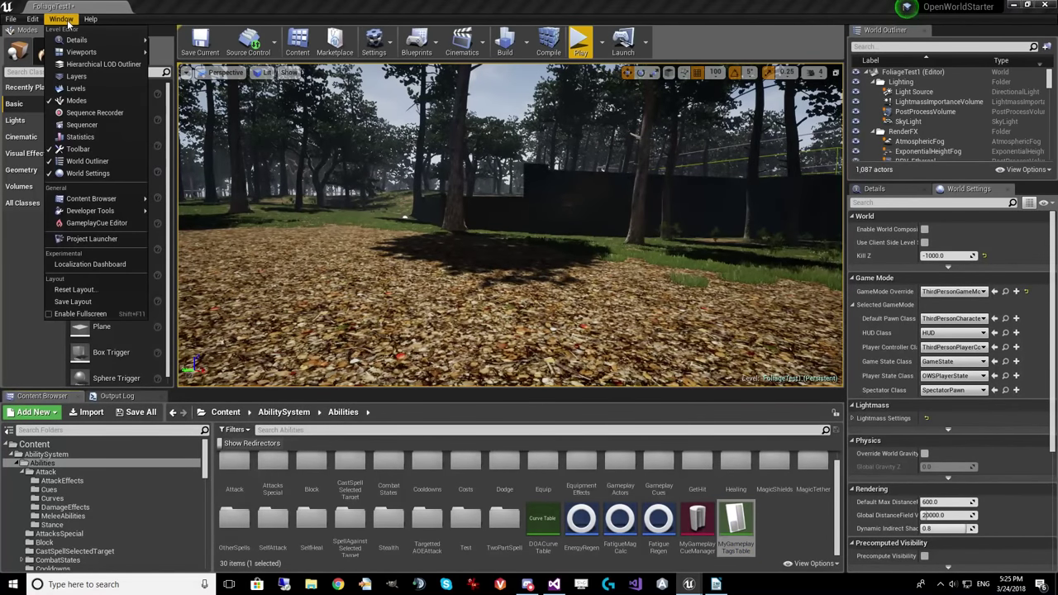
left_click(73, 228)
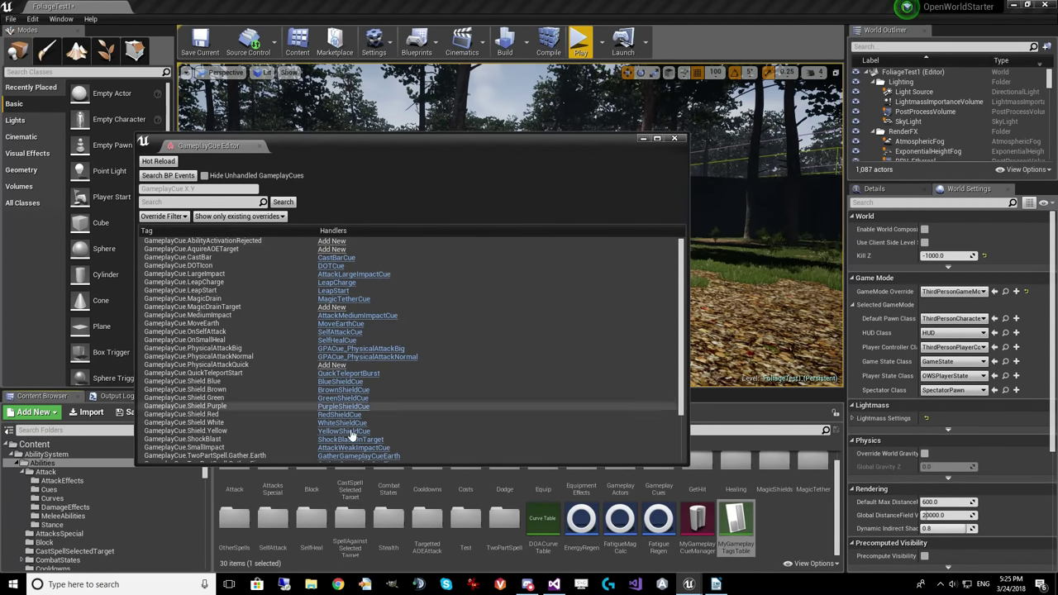
scroll(339, 442, "down", 2)
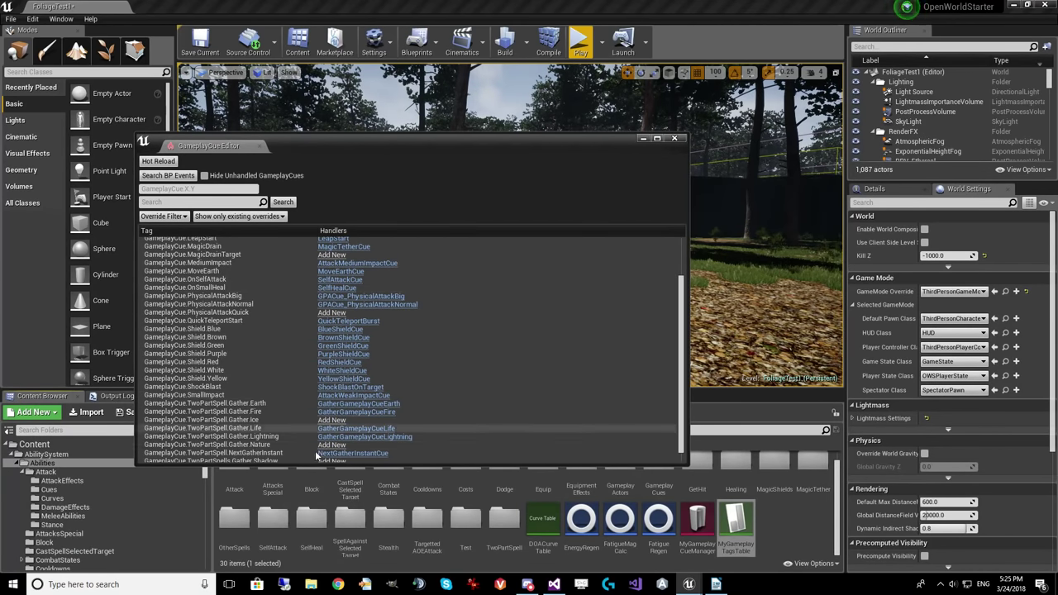
scroll(330, 342, "up", 2)
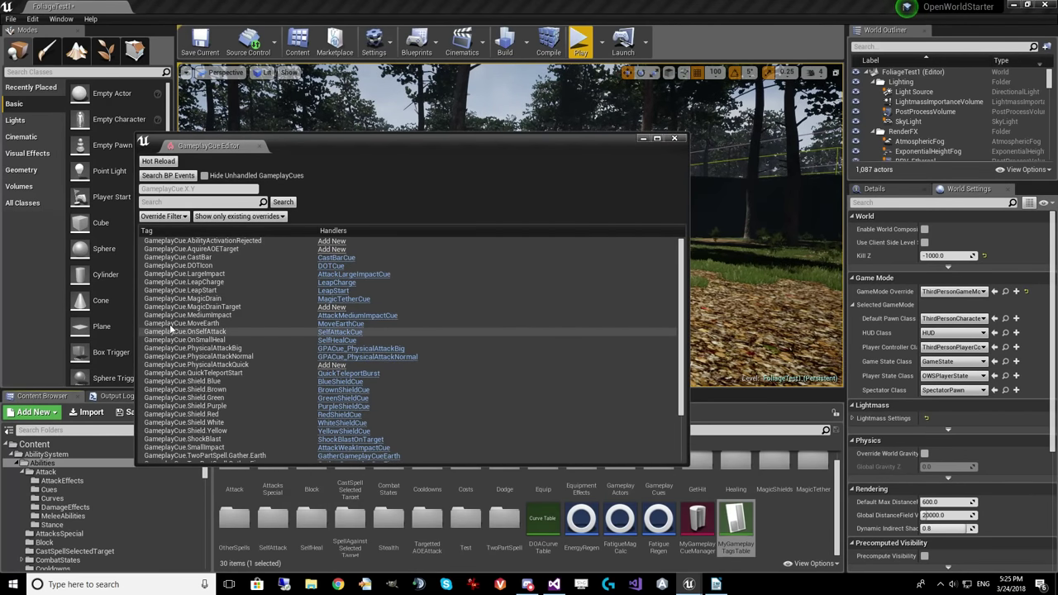
left_click(675, 140)
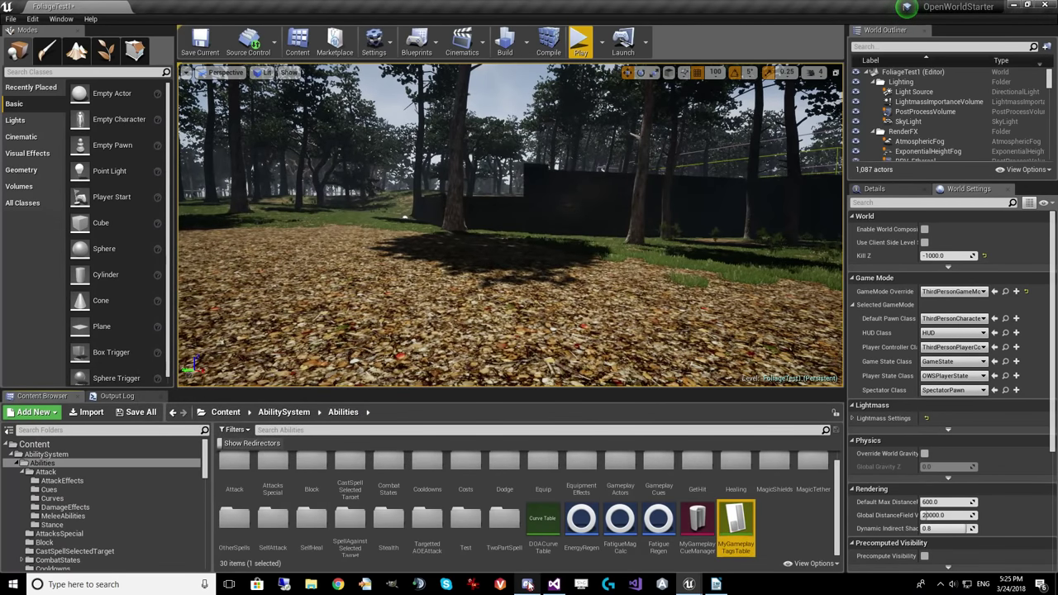
- Bring back the minimized window containing MyGameplayTagsTable and close it
mouse_move(688, 584)
left_click(744, 539)
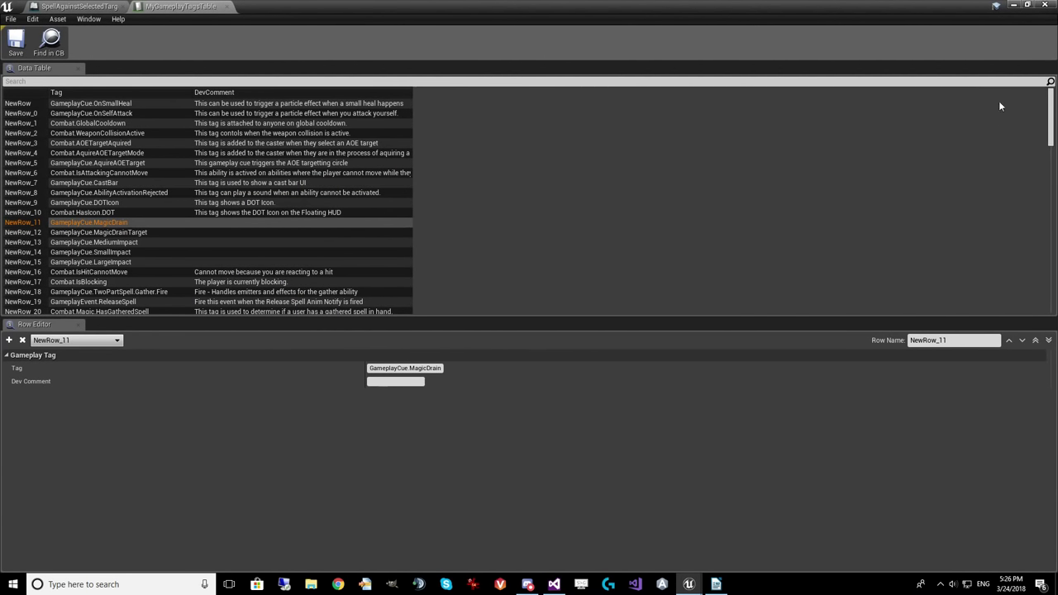
left_click(1044, 6)
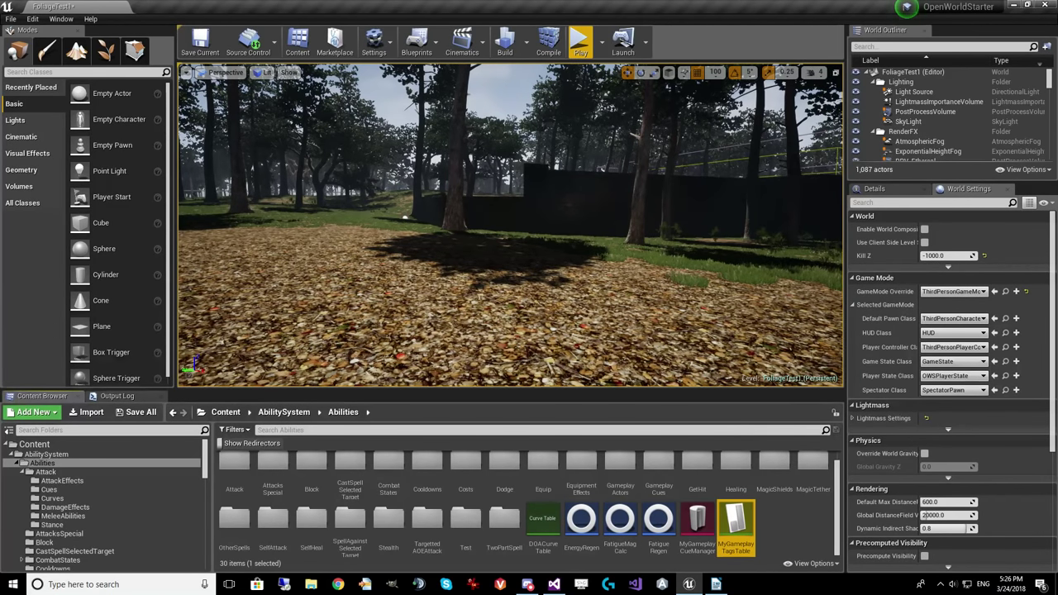
- Switch to Visual Studio and open the OWSAttributeSet.h header from the OpenWorldStarter source files
left_click(554, 585)
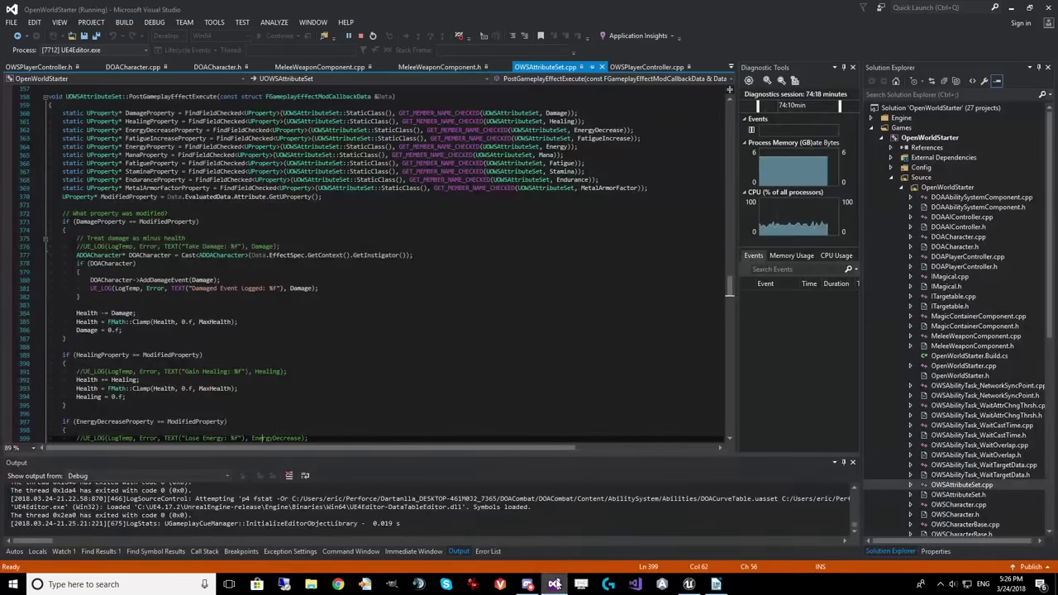
scroll(1022, 330, "down", 6)
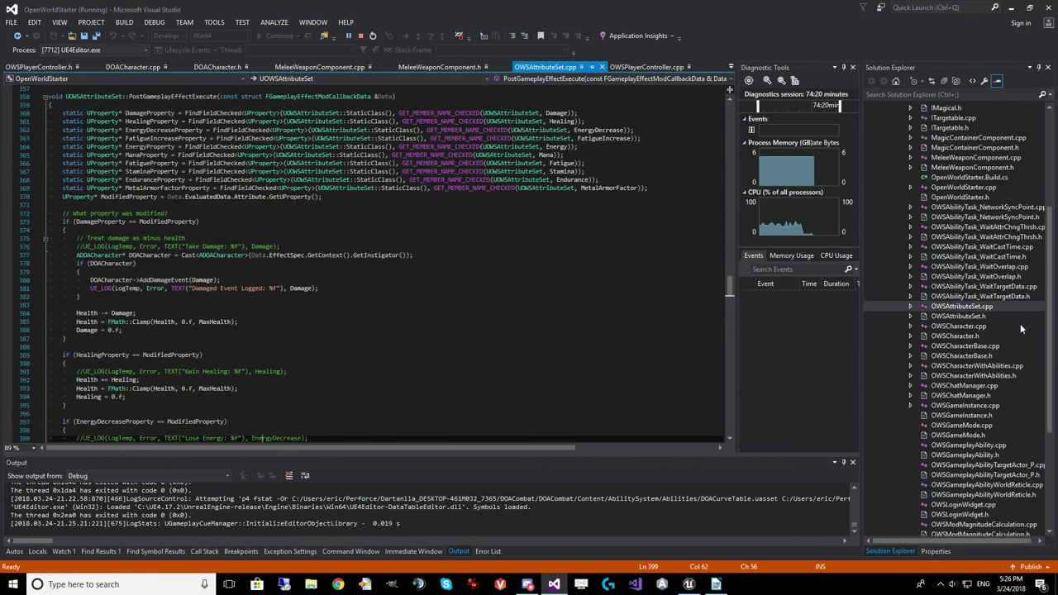
double_click(971, 316)
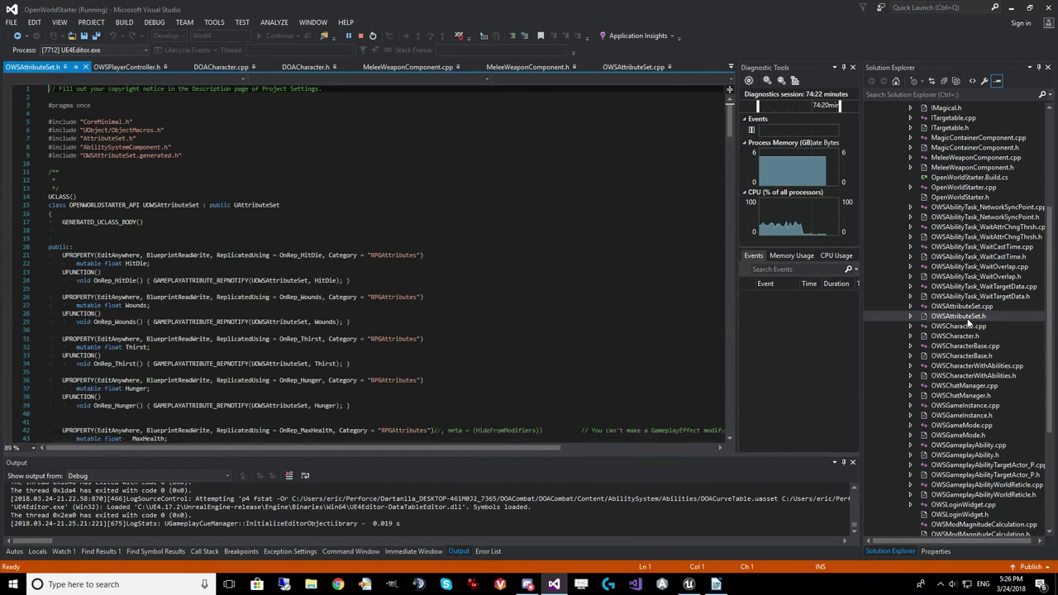
- Examine the replicated attribute declarations in OWSAttributeSet.h, from HitDie and Health through the combat attributes such as SpellPower and Defense
scroll(371, 265, "down", 7)
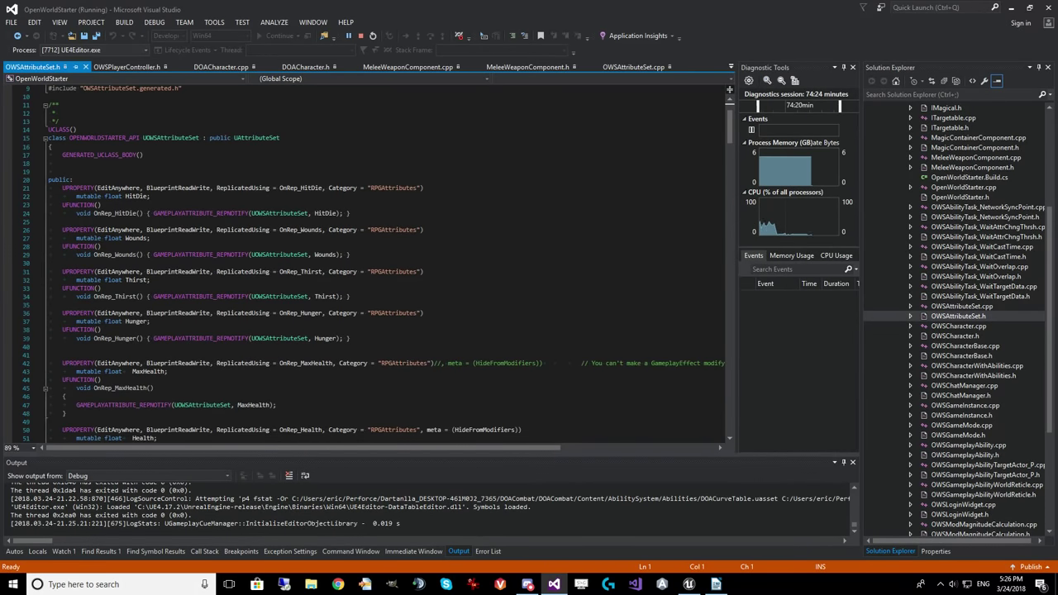
scroll(731, 133, "down", 2)
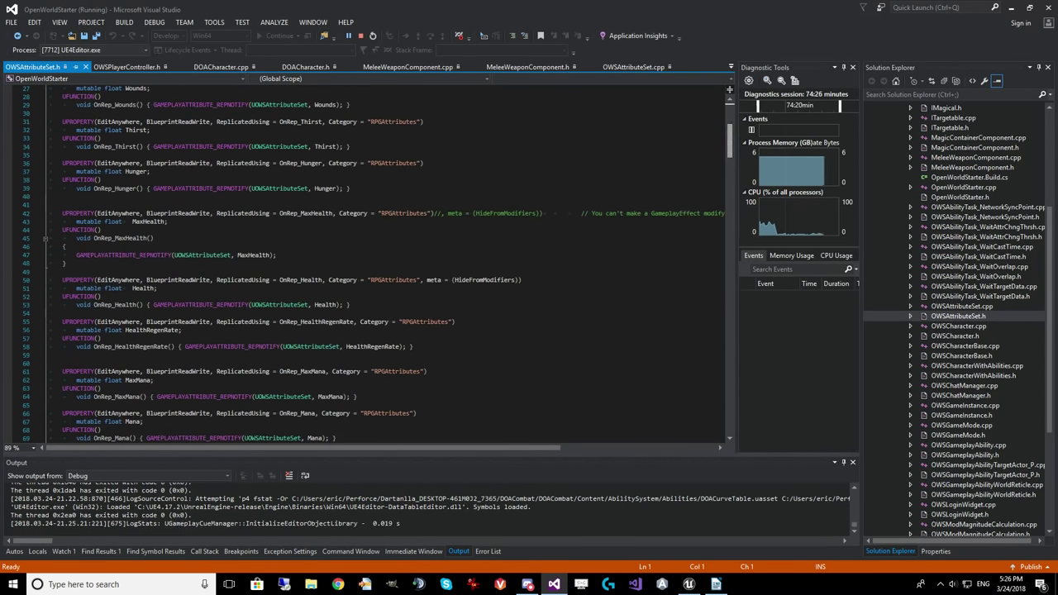
scroll(373, 263, "down", 6)
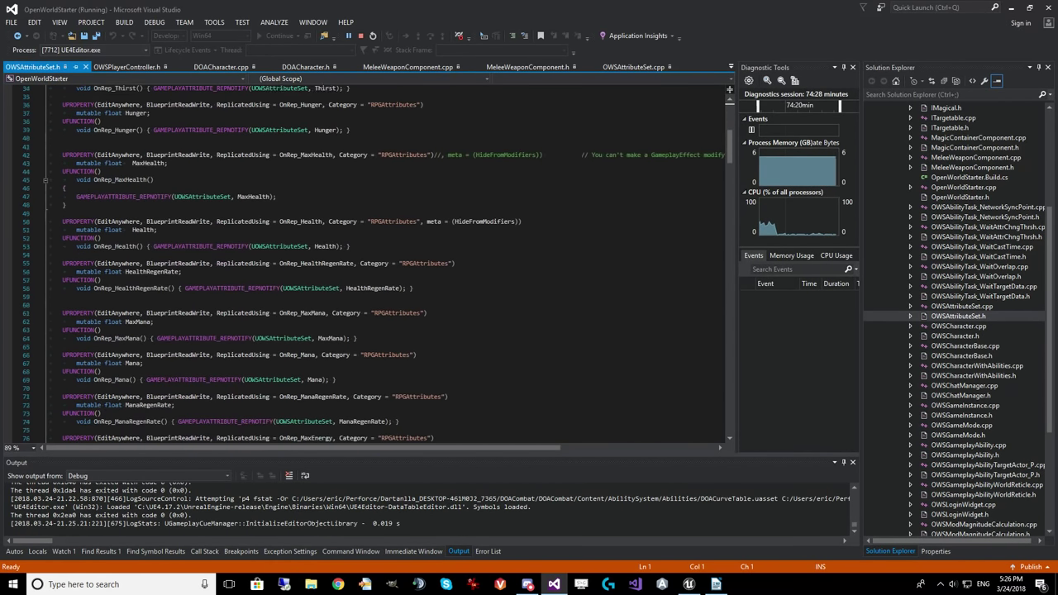
scroll(374, 263, "down", 7)
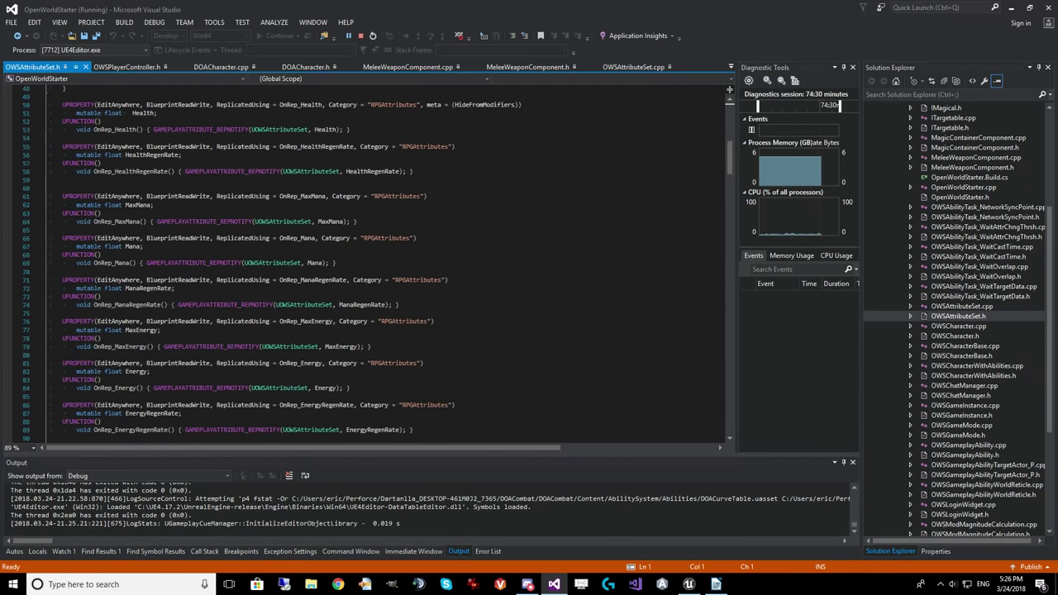
scroll(374, 263, "down", 2)
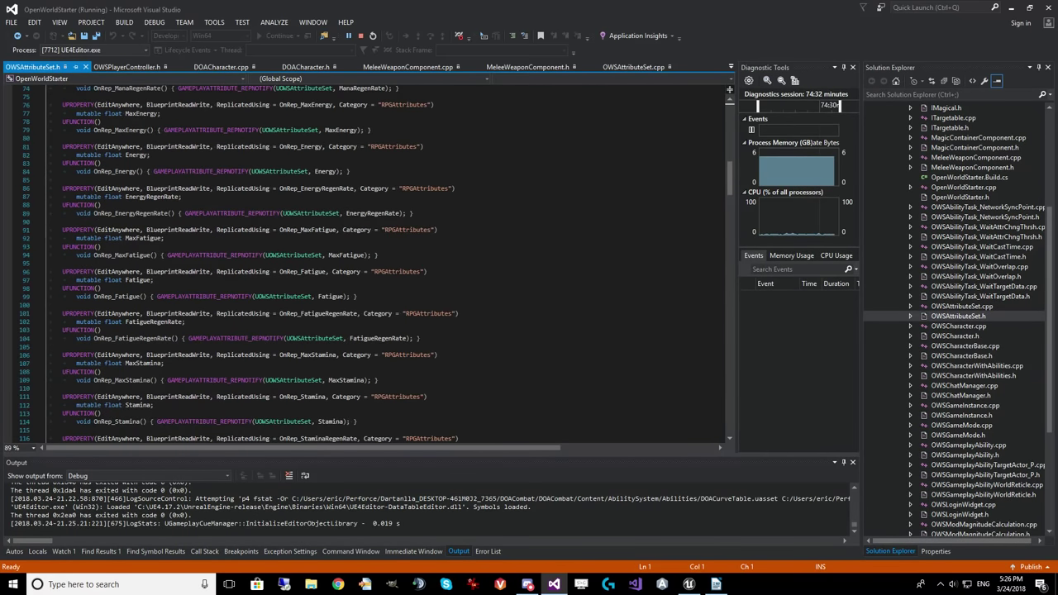
scroll(374, 263, "down", 7)
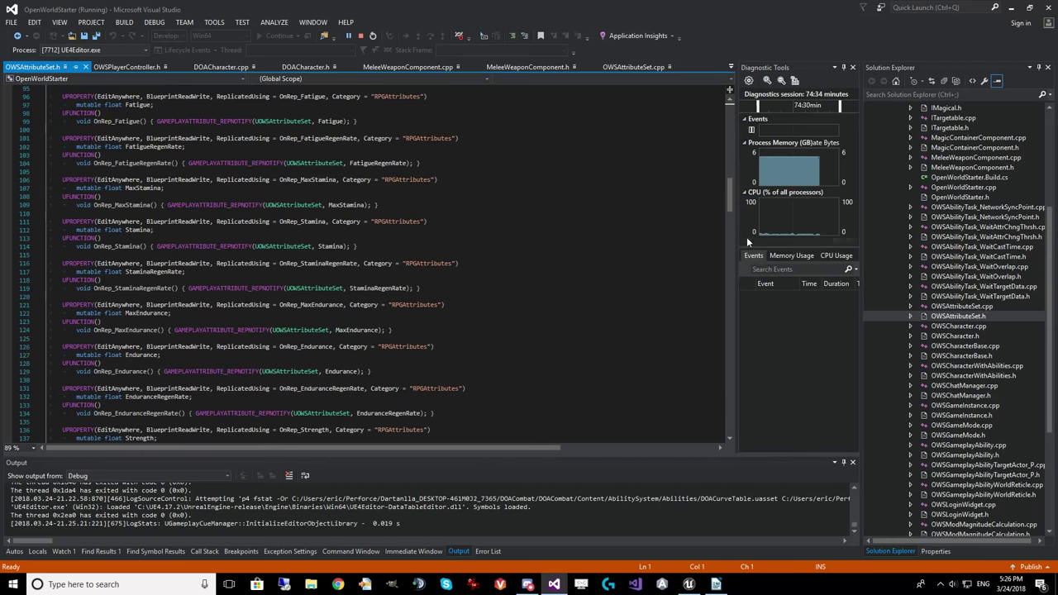
left_click_drag(733, 195, 721, 286)
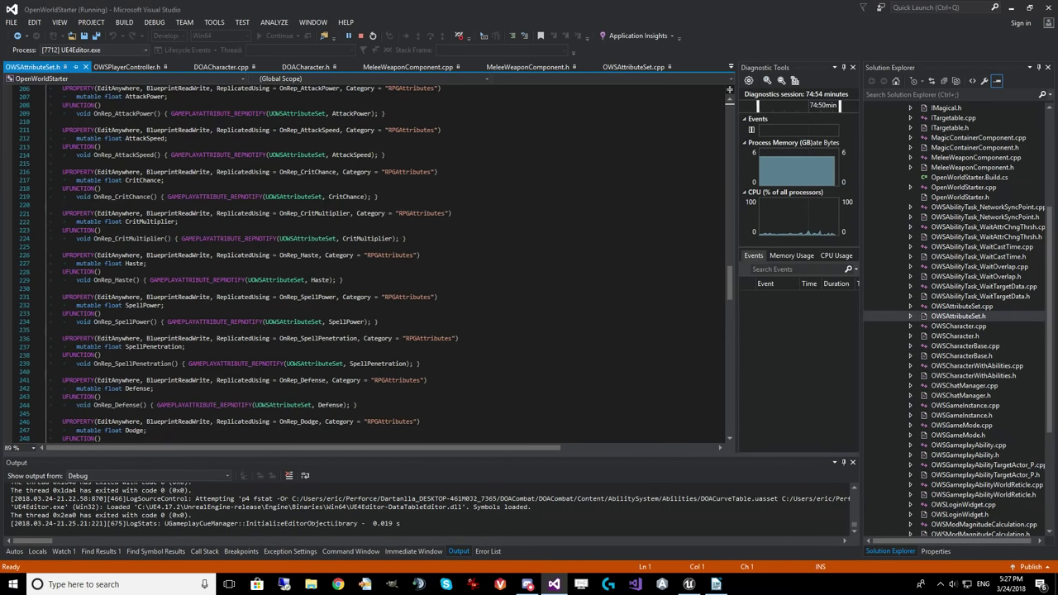
- Switch back to Unreal Editor and open the Fireball Damage Effect from the TwoPartSpell DamageEffects folder
left_click(689, 585)
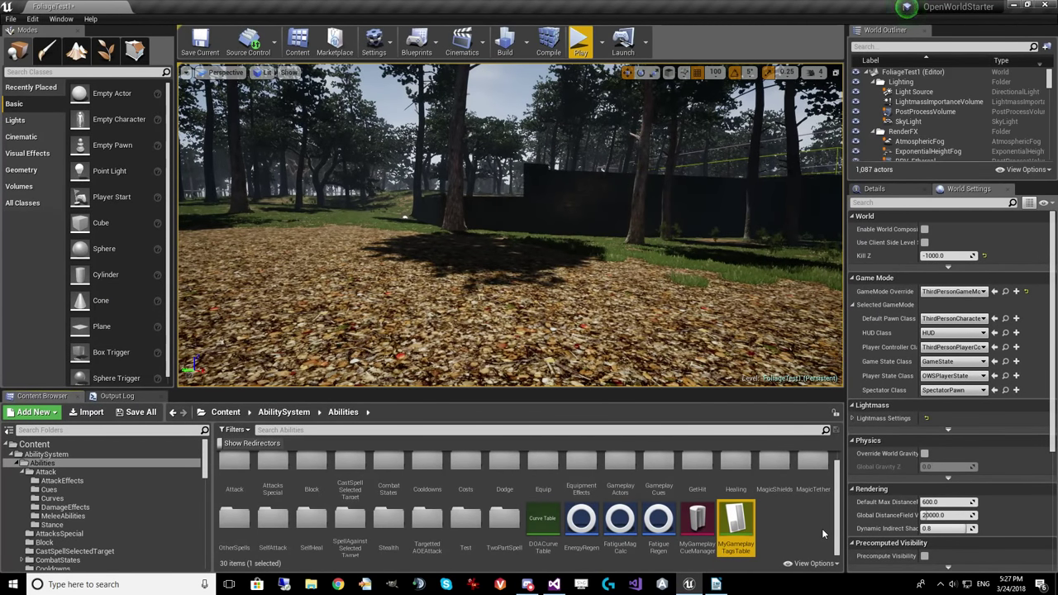
left_click(63, 508)
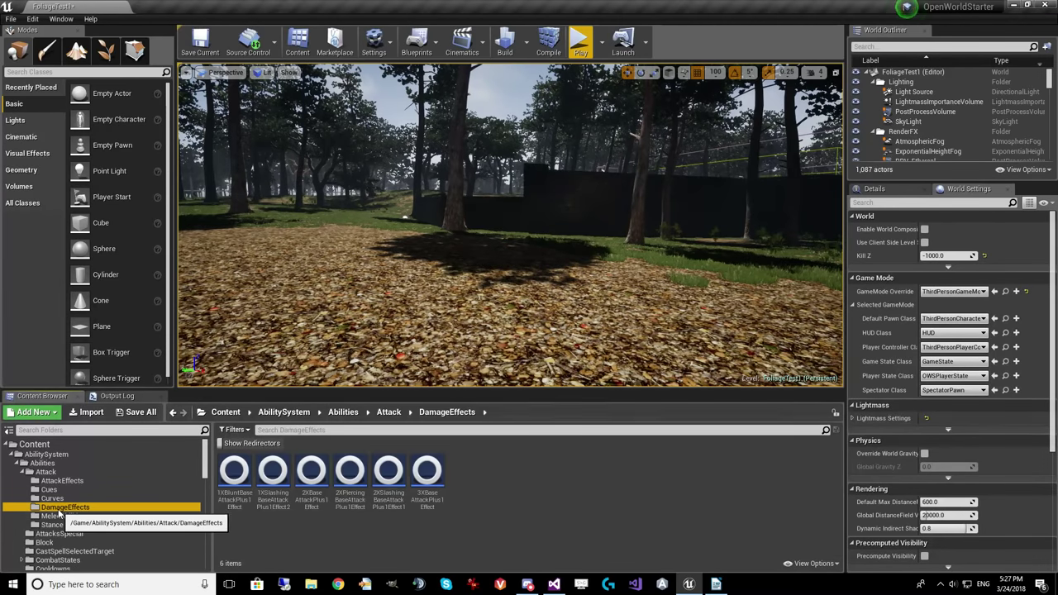
scroll(64, 518, "down", 5)
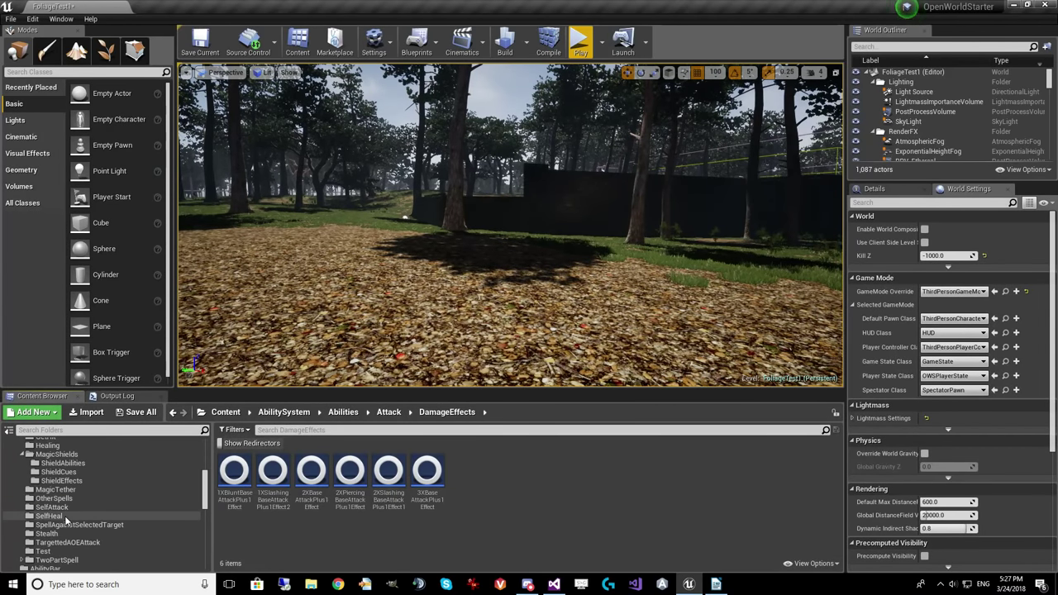
left_click(62, 560)
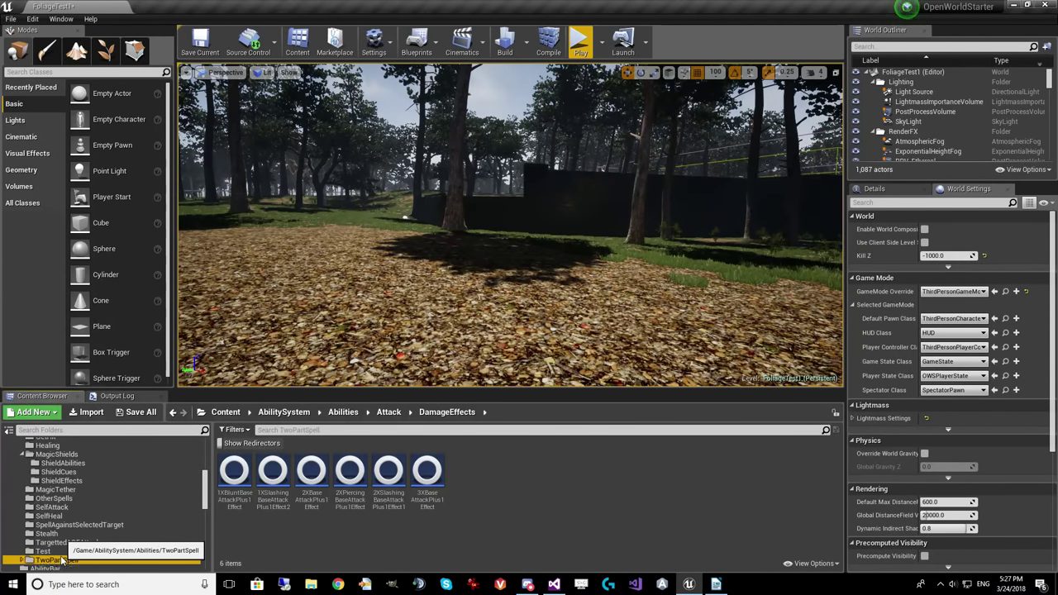
scroll(103, 536, "down", 5)
left_click(65, 480)
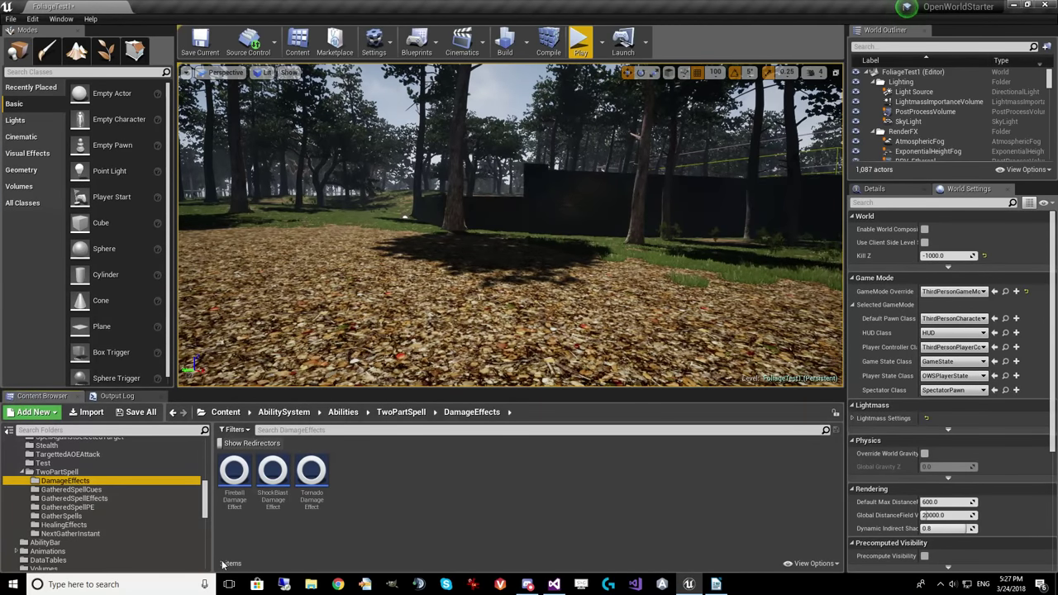
double_click(234, 473)
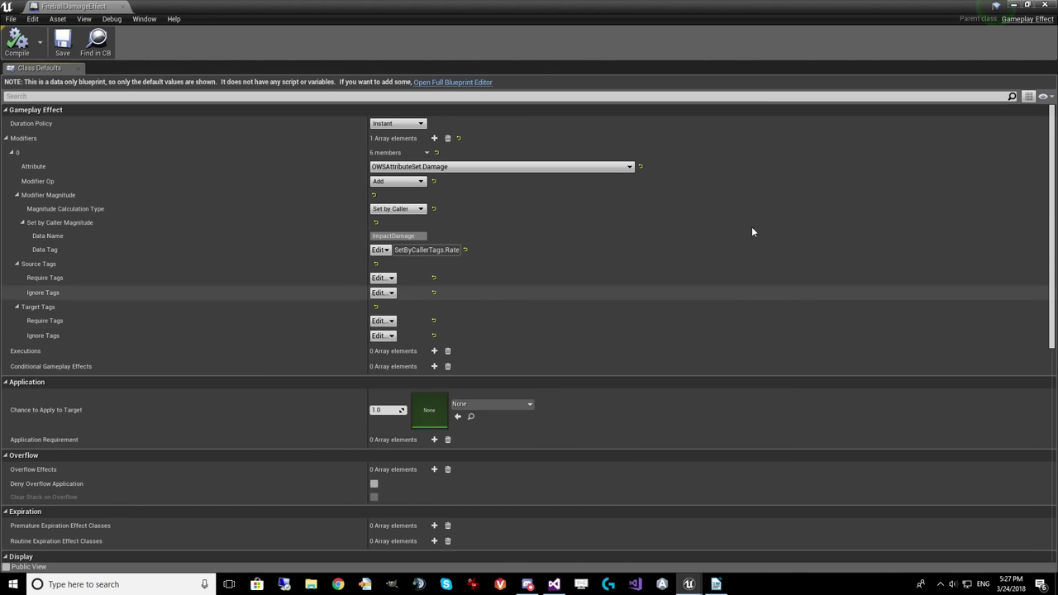
- Check the Duration Policy choices of the fireball effect and leave the policy on Instant
left_click(405, 124)
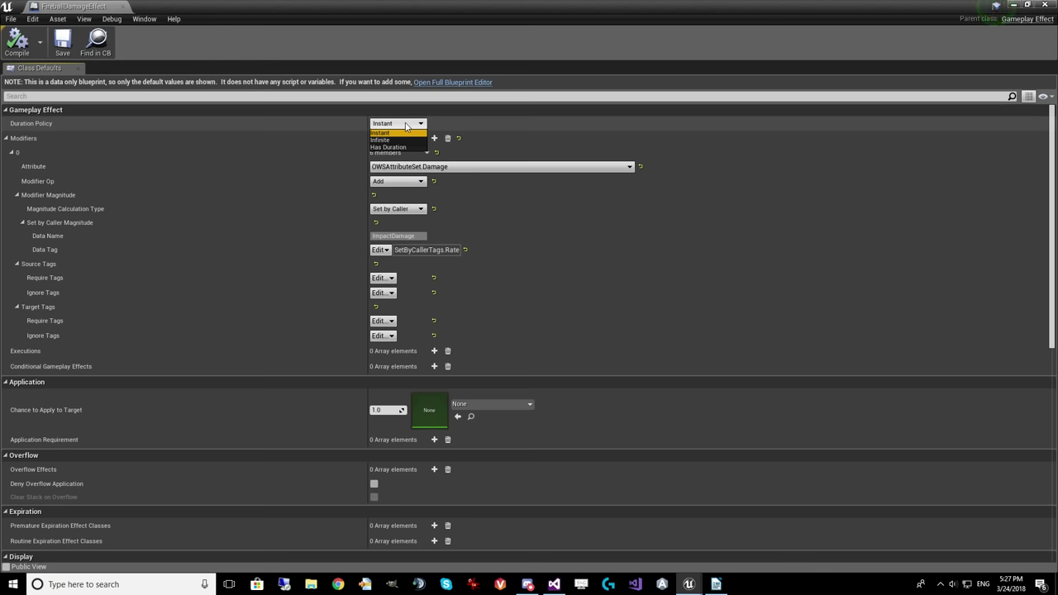
left_click(567, 107)
scroll(567, 108, "down", 5)
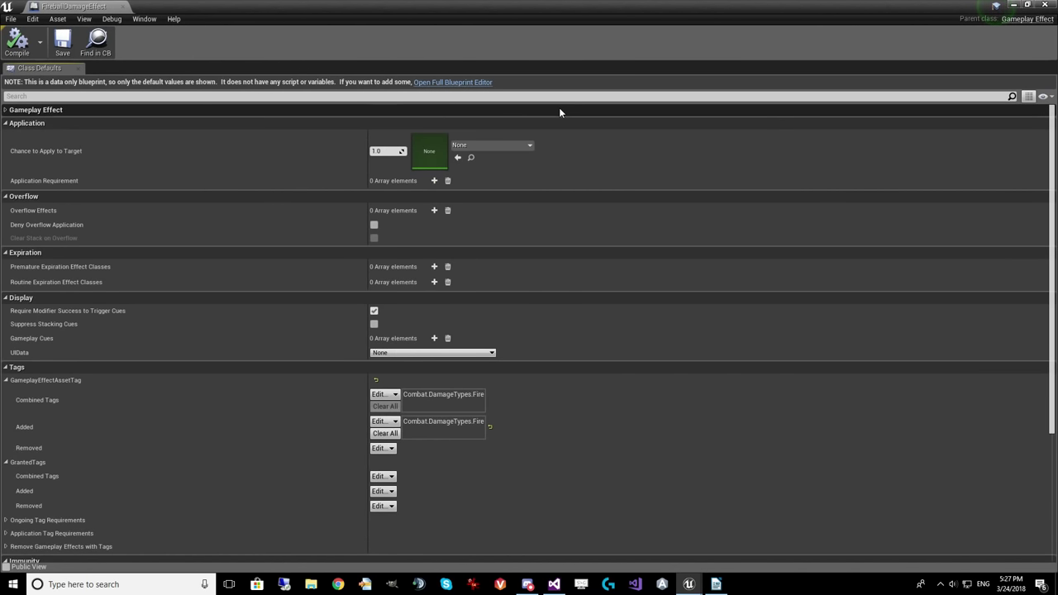
scroll(559, 108, "up", 5)
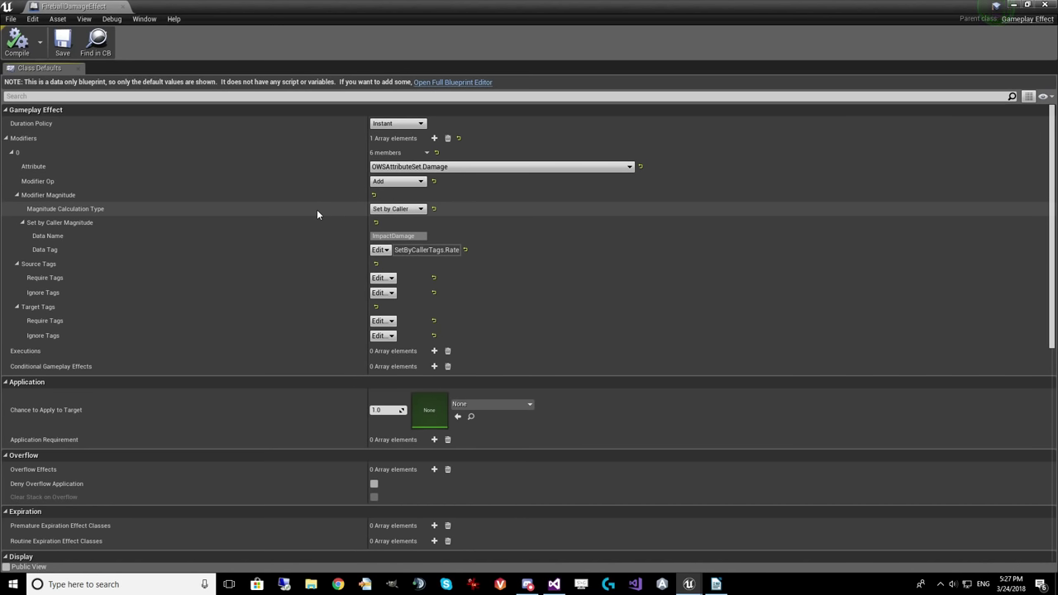
- Browse the attributes available for the fireball effect's modifier and close the list without choosing another one
left_click(429, 168)
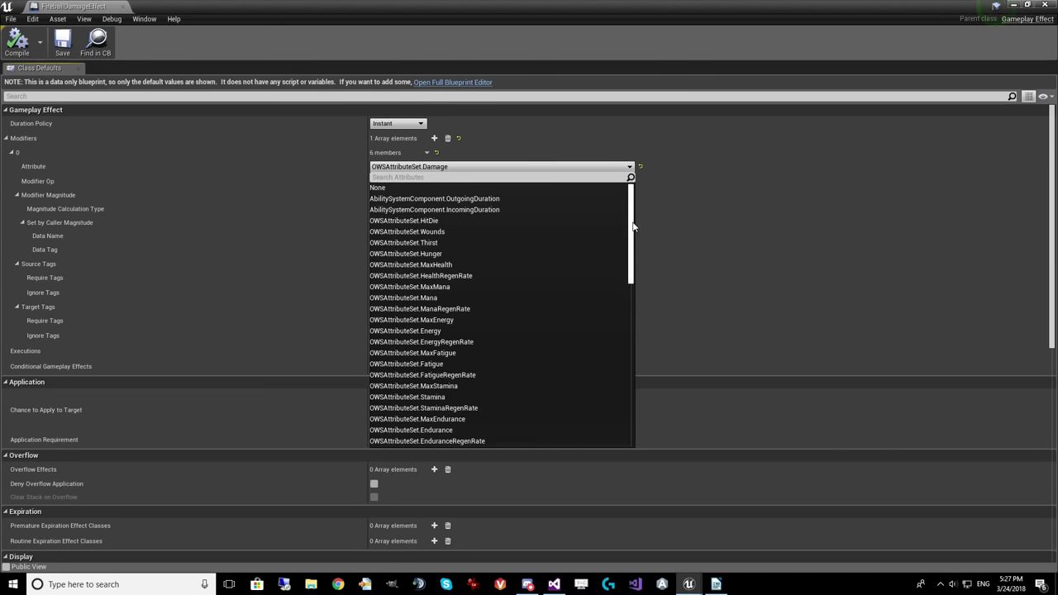
mouse_move(633, 226)
left_mouse_down()
mouse_move(630, 395)
mouse_move(635, 208)
left_mouse_up()
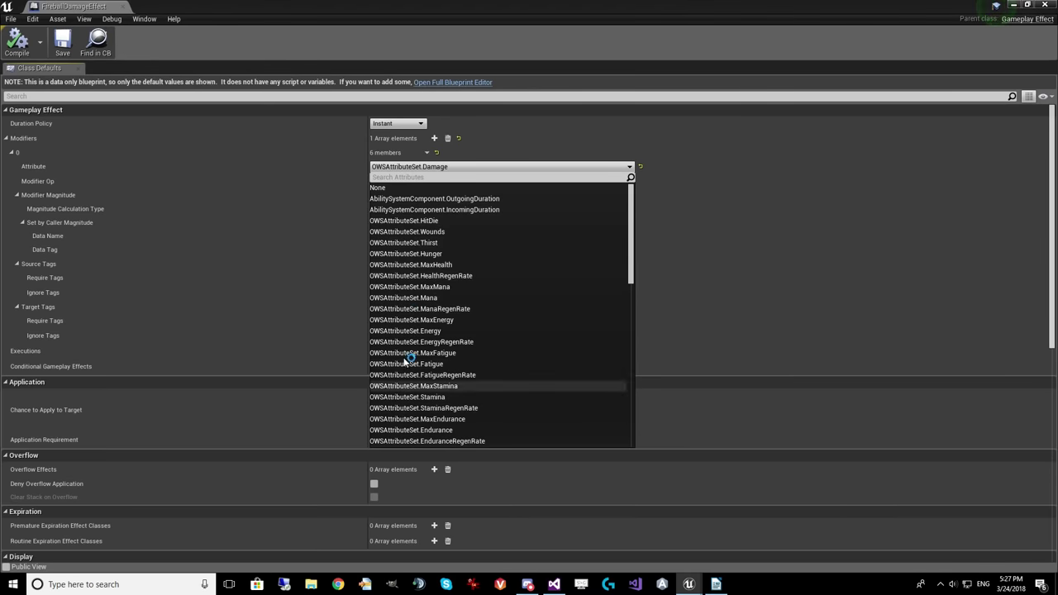
left_click(526, 81)
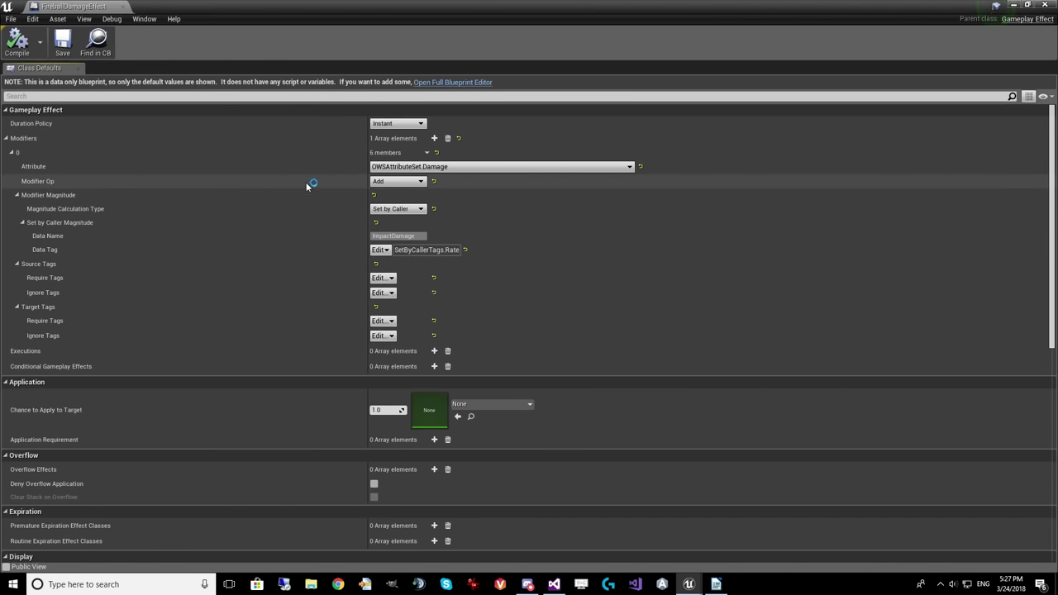
- Review the modifier's Modifier Op choices, leaving it on Add, and show the Magnitude Calculation Type options
left_click(382, 181)
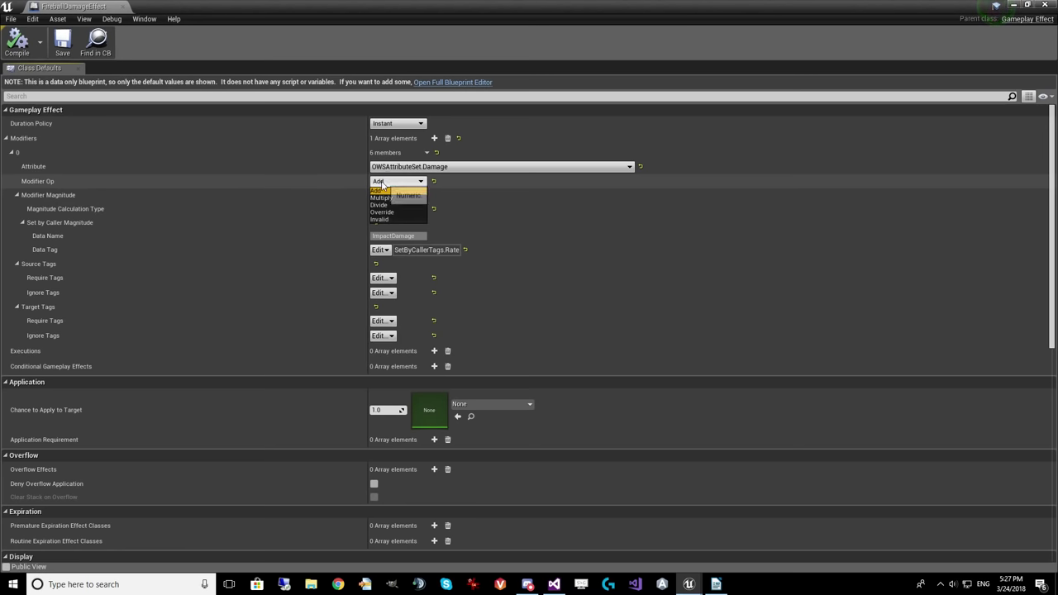
left_click(378, 190)
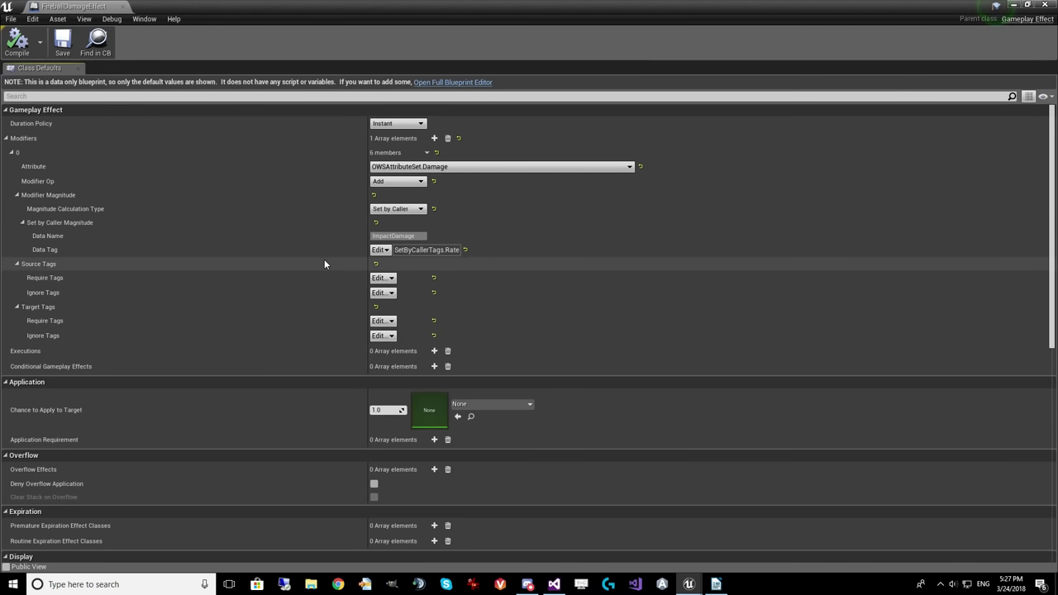
left_click(396, 181)
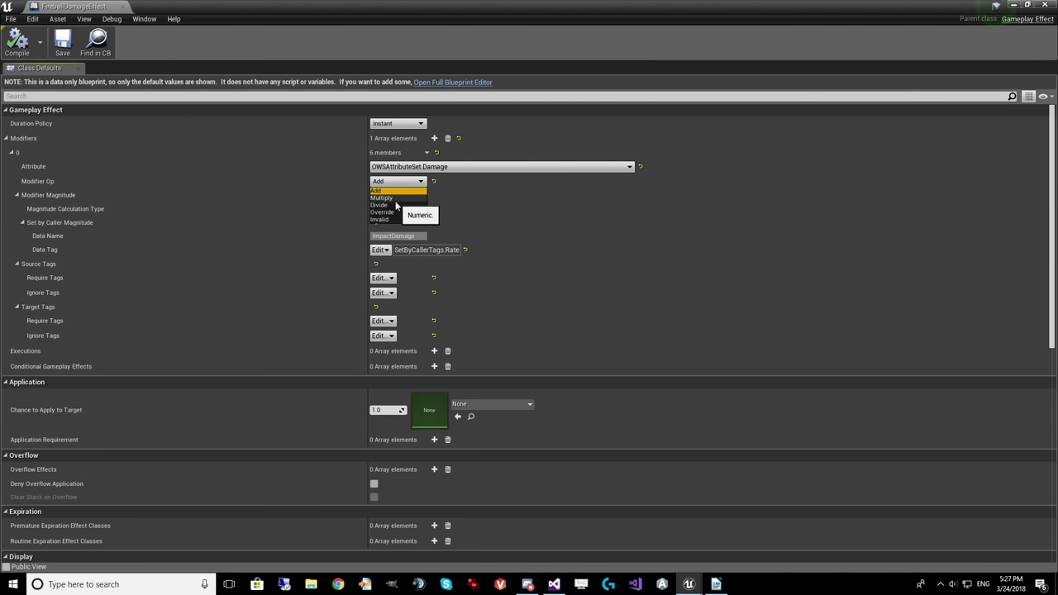
left_click(398, 187)
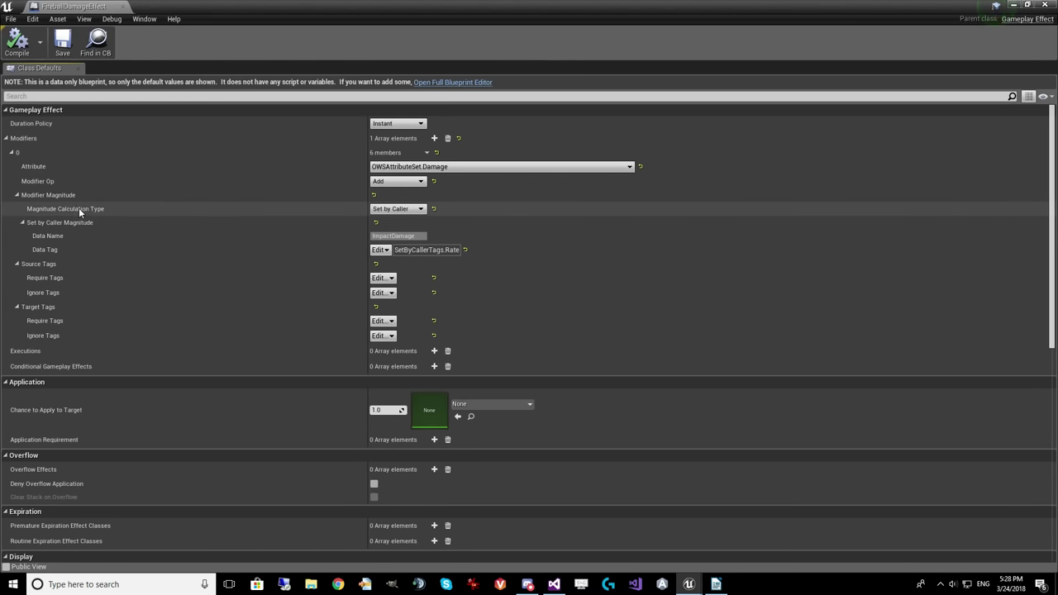
left_click(397, 208)
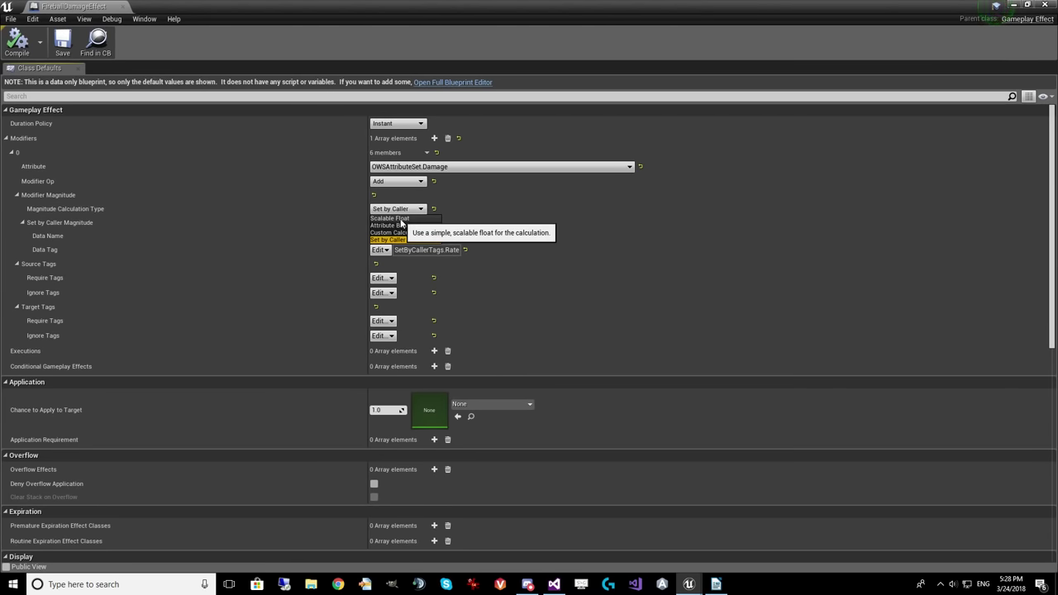
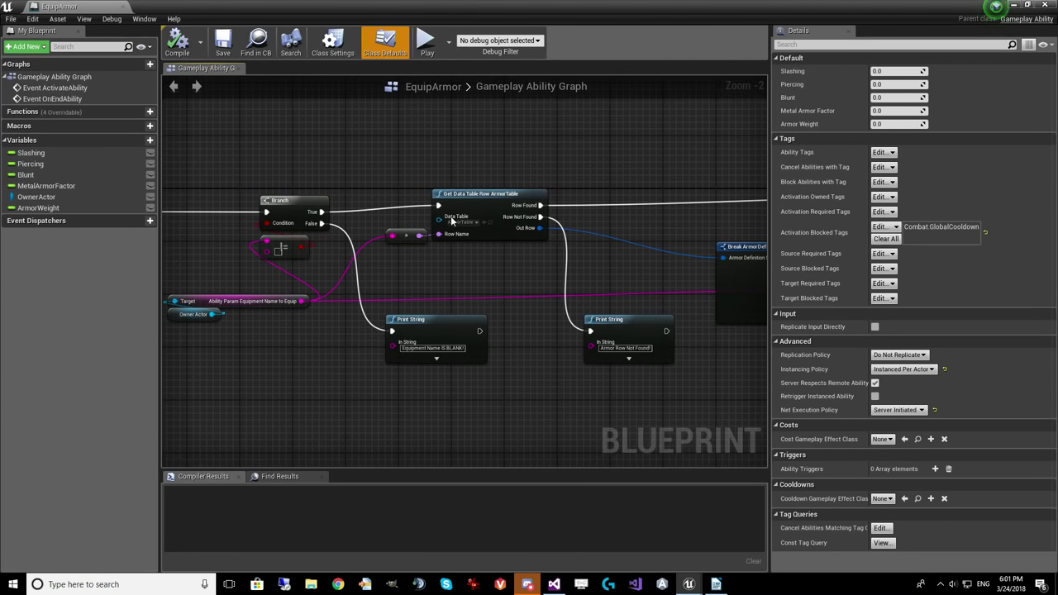
- Shift the Get Data Table Row ArmorTable node slightly to the right in the EquipArmor graph
left_click(491, 213)
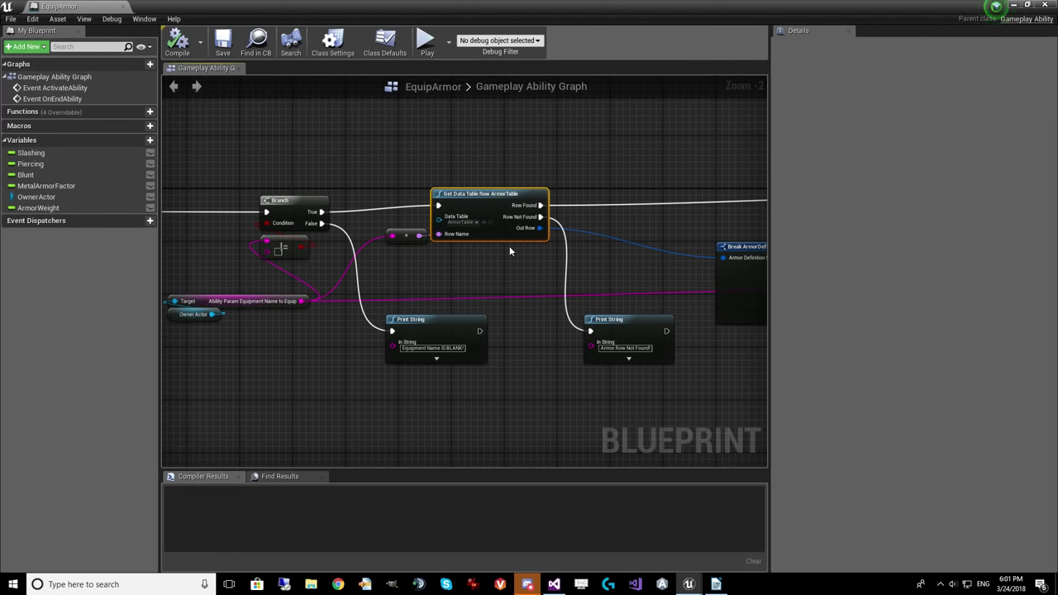
key("ctrl+z")
left_click_drag(343, 228, 527, 226)
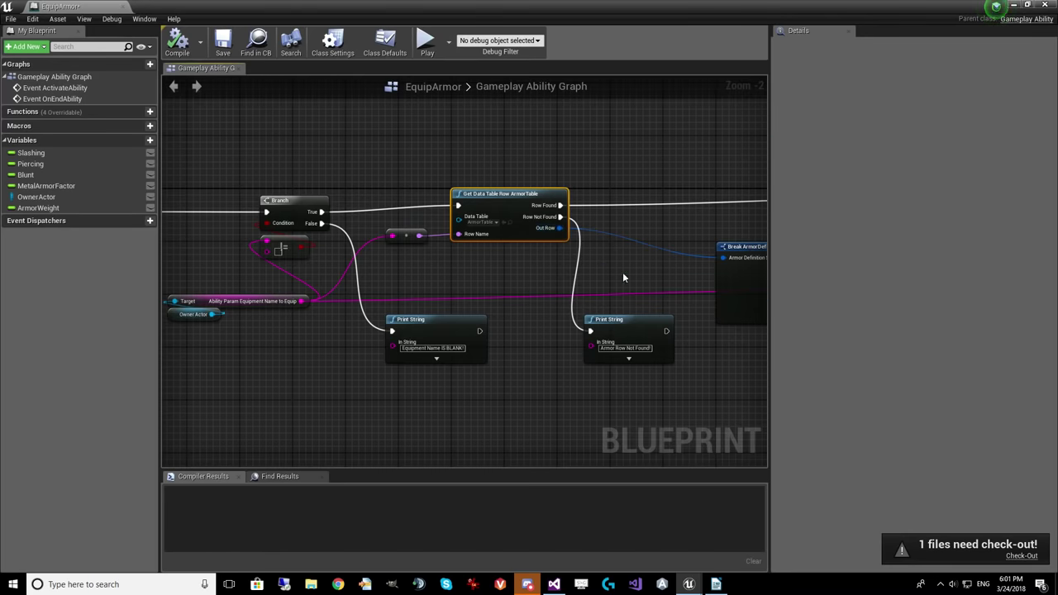
- Examine the chain of Assign Set by Caller Magnitude nodes, from Slashing, Piercing, Blunt and MetalArmorFactor to the tag-based ArmorWeight node
right_click_drag(591, 306, 425, 352)
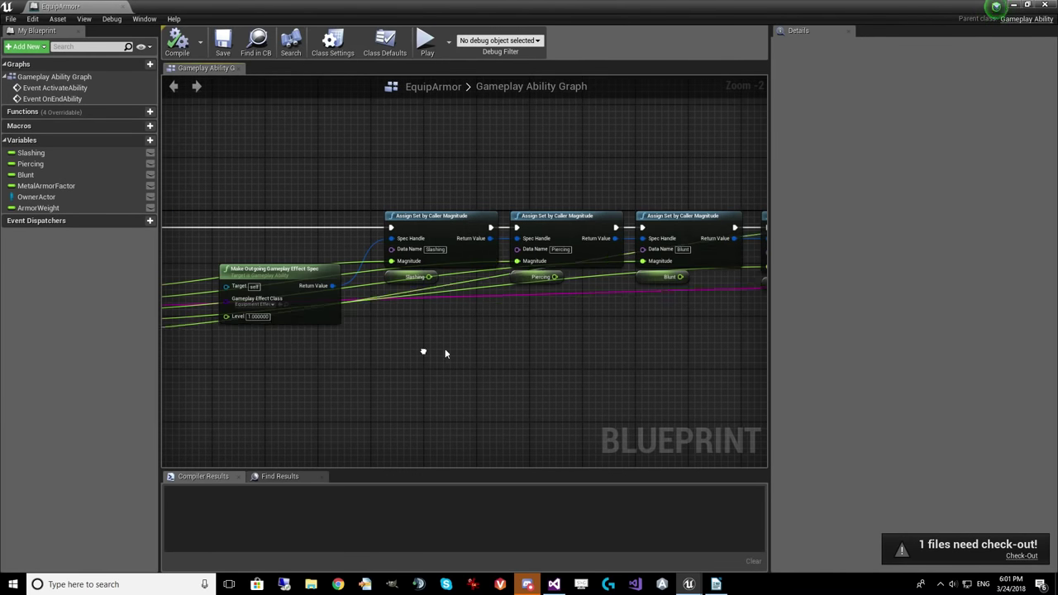
left_click(579, 231)
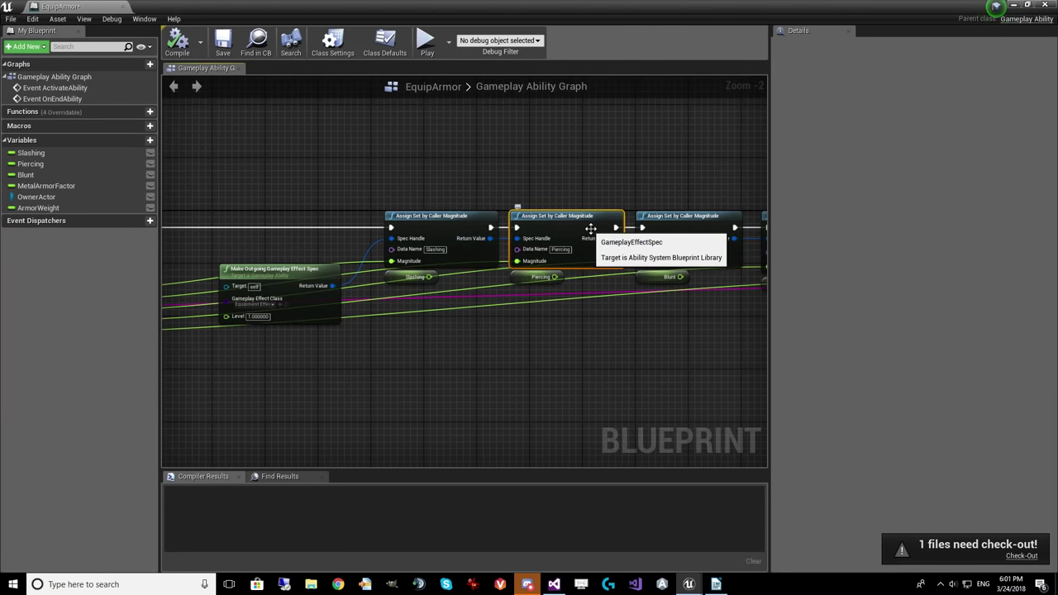
left_click(678, 229)
right_click_drag(710, 291, 565, 304)
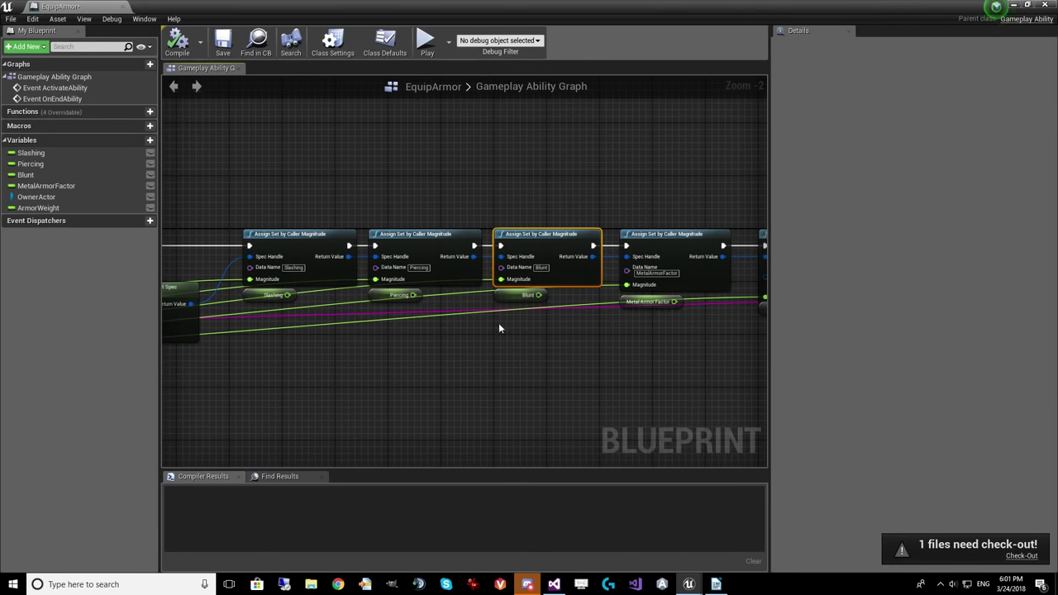
right_click_drag(578, 379, 472, 379)
left_click(583, 252)
right_click_drag(568, 371, 355, 388)
left_click(504, 289)
right_click_drag(540, 386, 580, 362)
left_click(681, 276)
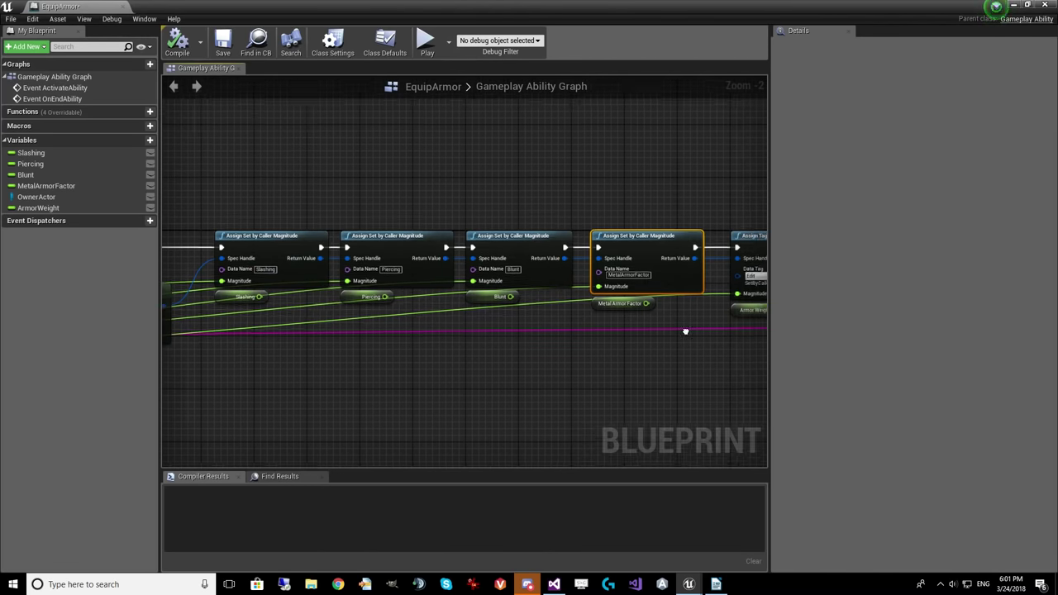
right_click_drag(700, 334, 652, 306)
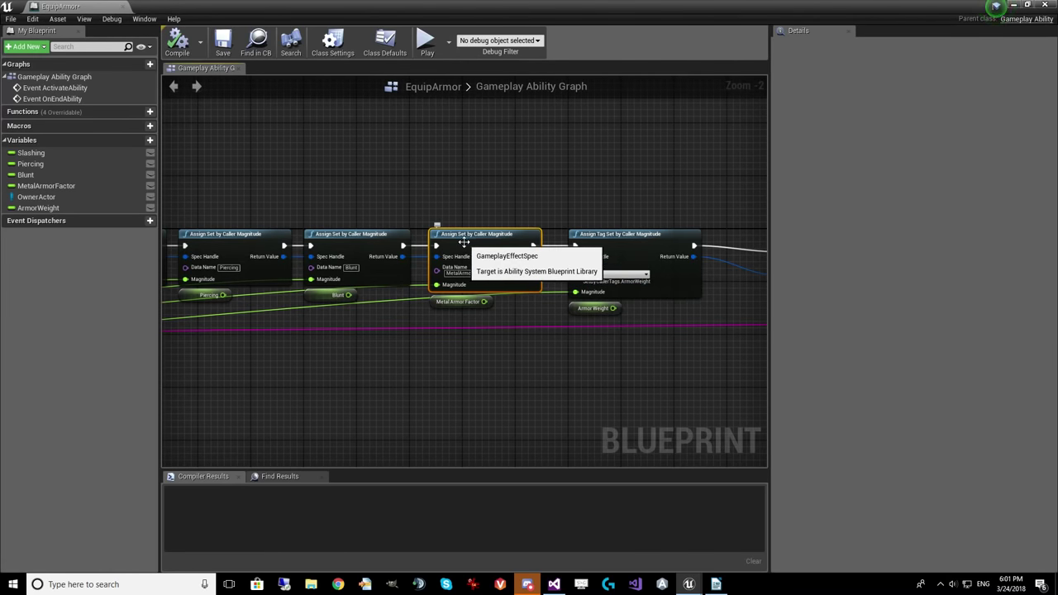
left_click(669, 251)
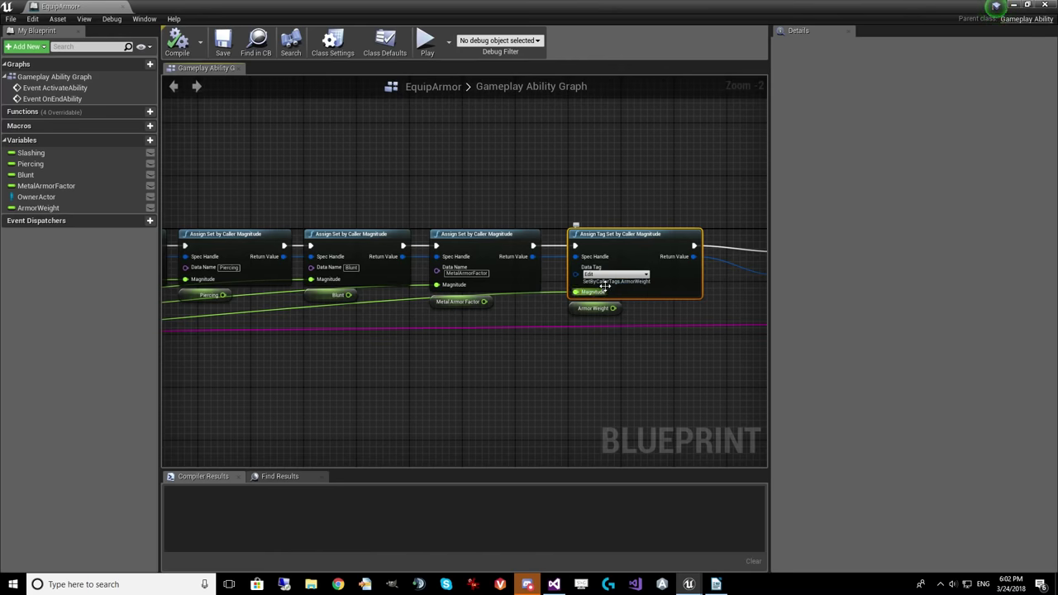
- Inspect the Armor Weight, Metal Armor Factor and Blunt variables feeding the magnitudes and trace them back to the Break ArmorDefinitionStruct node
right_click_drag(316, 375, 473, 365)
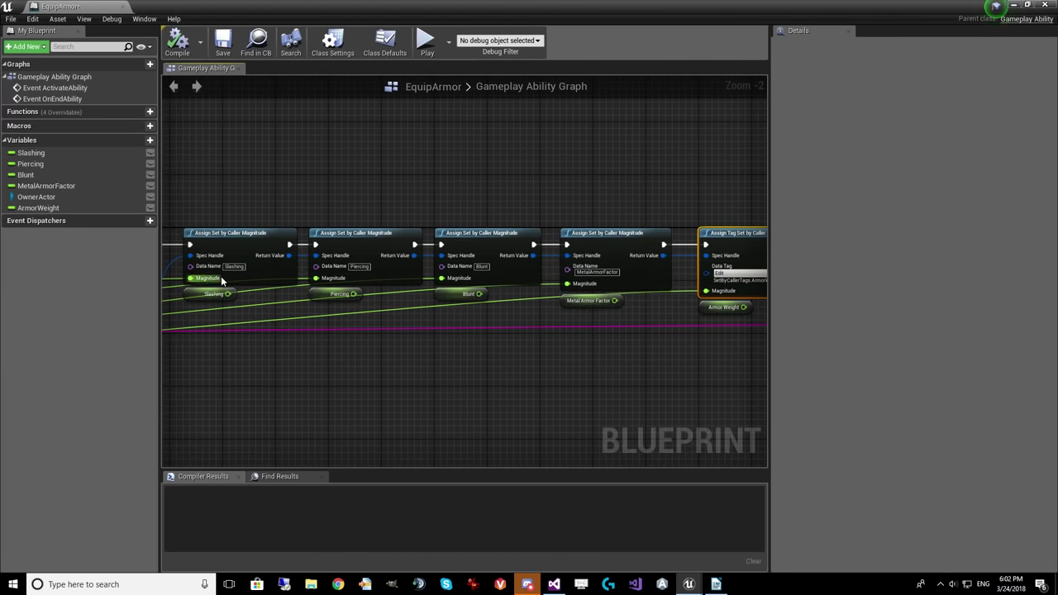
right_click_drag(559, 328, 507, 327)
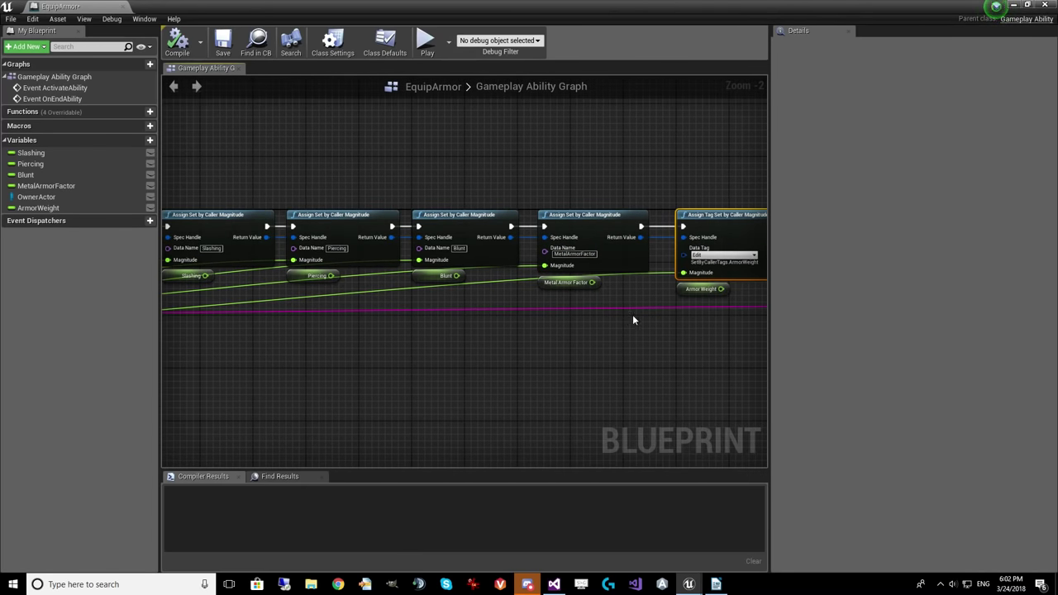
left_click(698, 289)
left_click(566, 281)
left_click(432, 278)
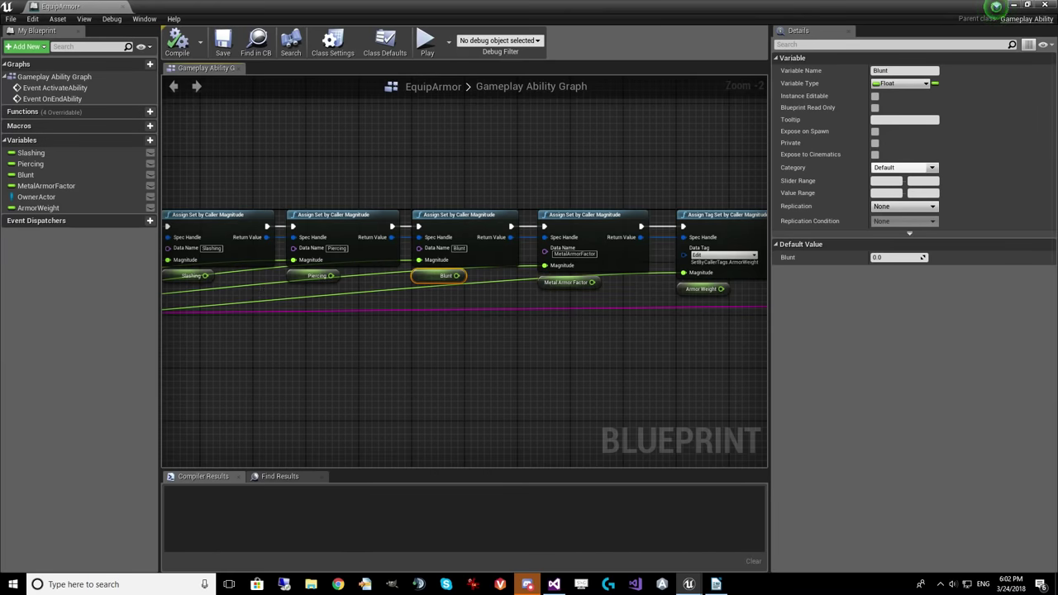
right_click_drag(182, 348, 534, 352)
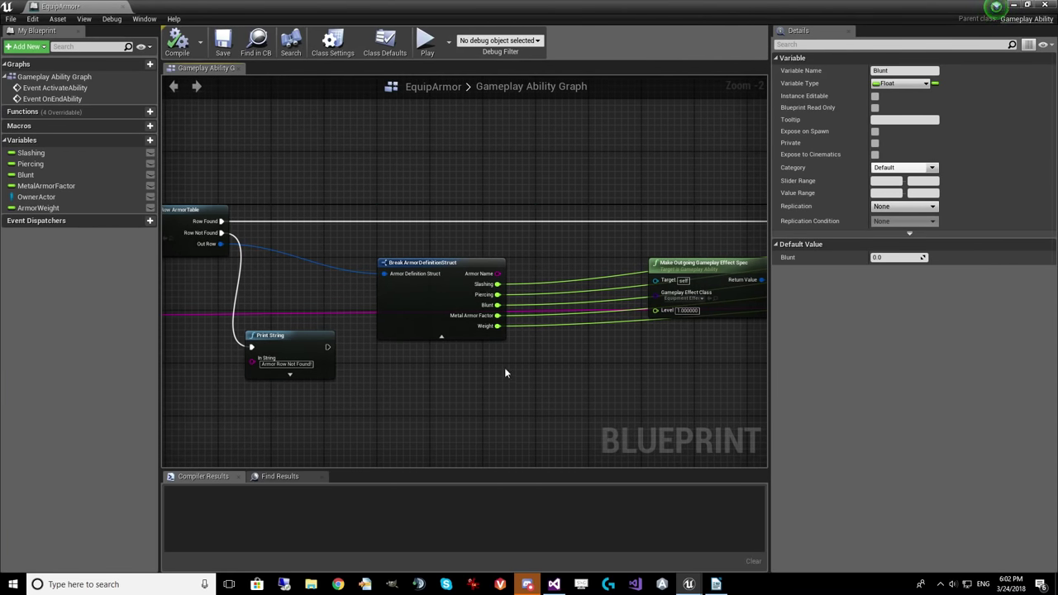
- Save the EquipArmor ability, checking its asset out of source control, and close its blueprint editor
left_click(222, 41)
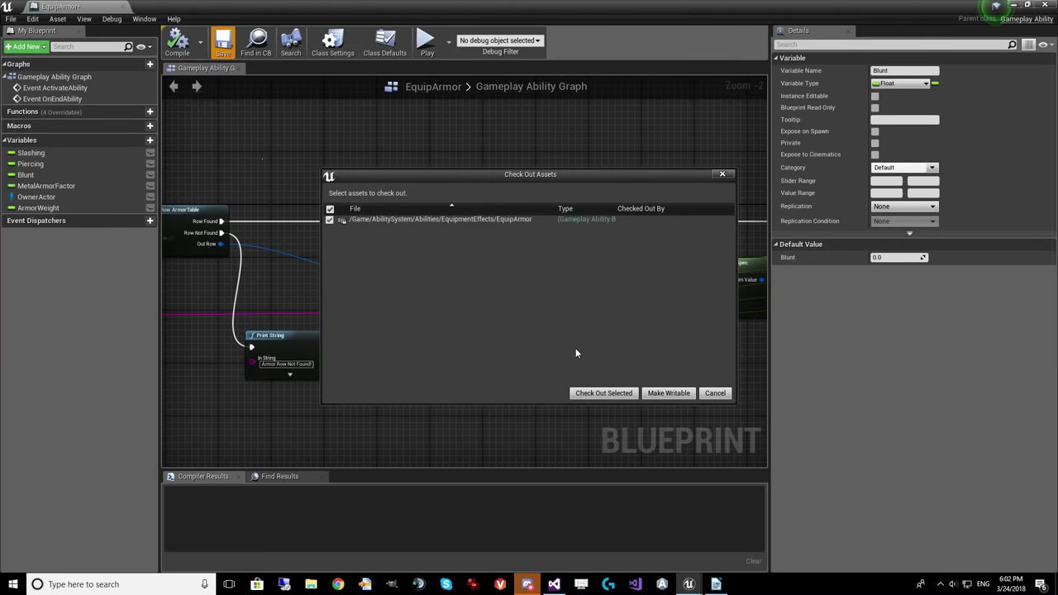
left_click(603, 392)
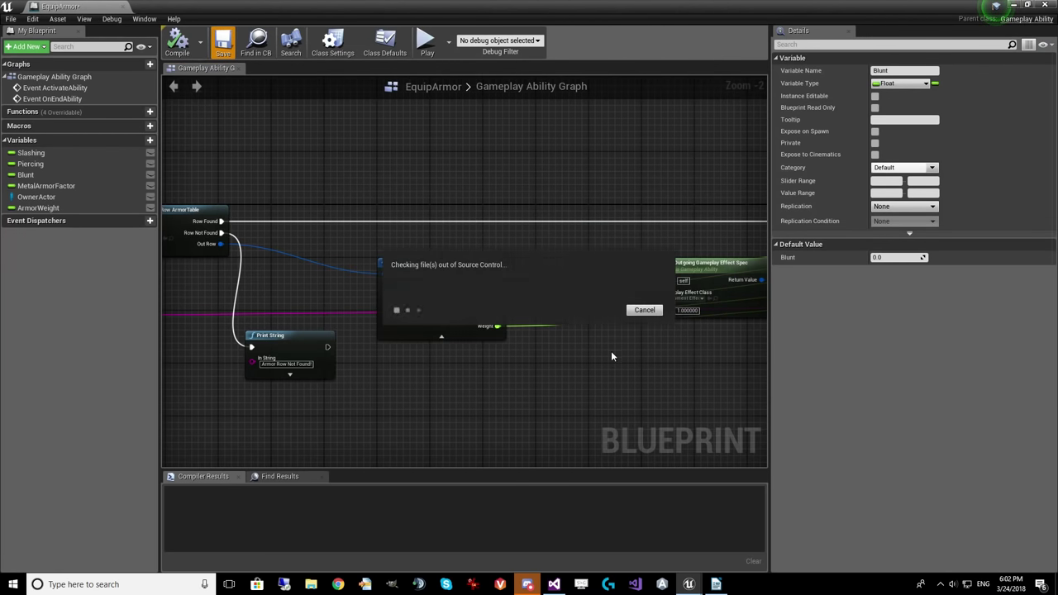
left_click(103, 6)
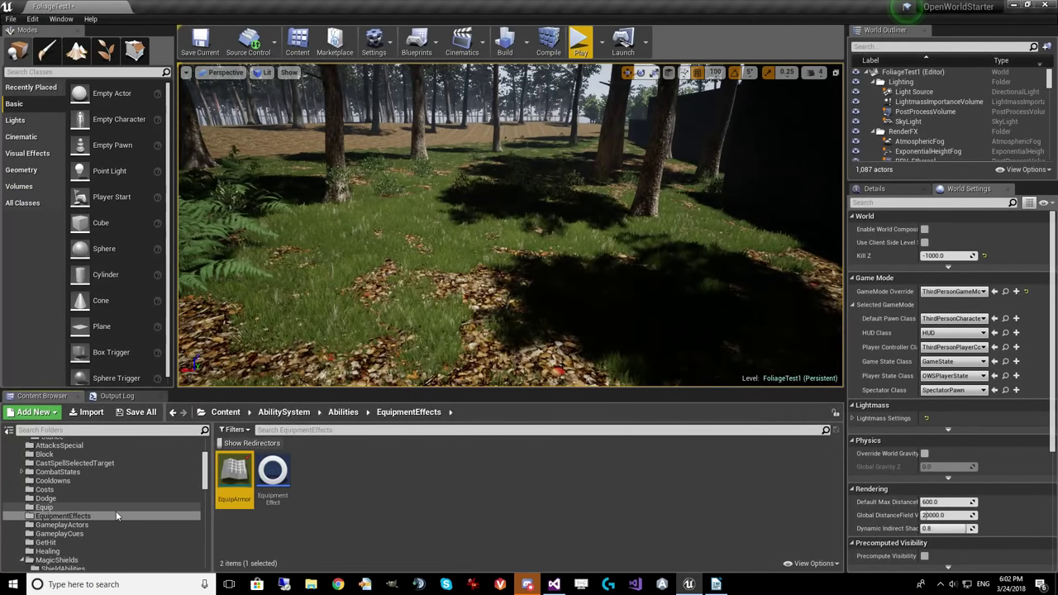
- Open the CombatStates abilities folder and go through ApplyDead, ApplyExhausted and ApplyPermaDead
left_click(101, 471)
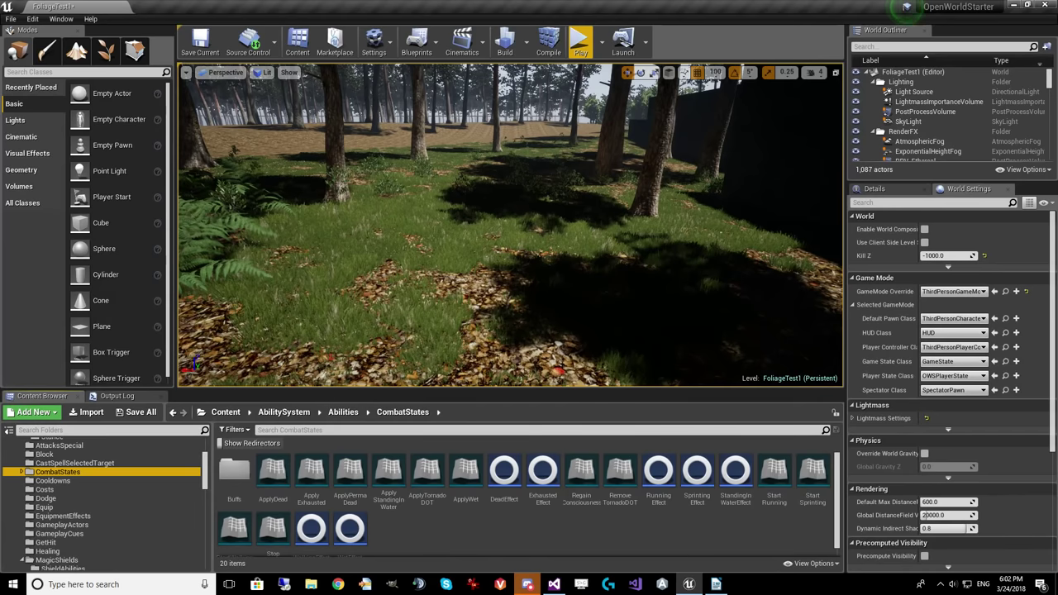
left_click(272, 475)
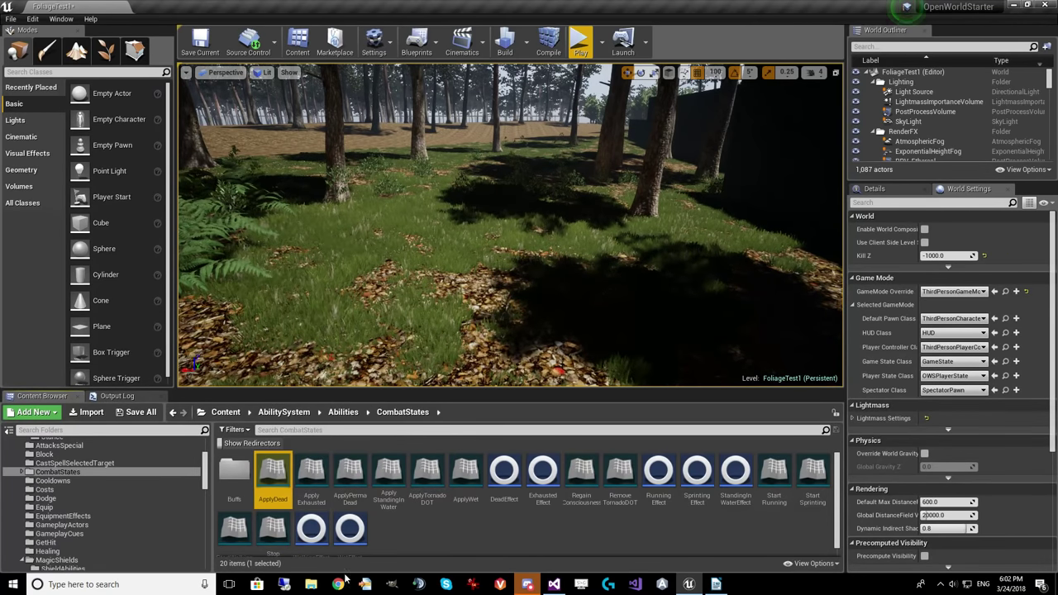
left_click(311, 473)
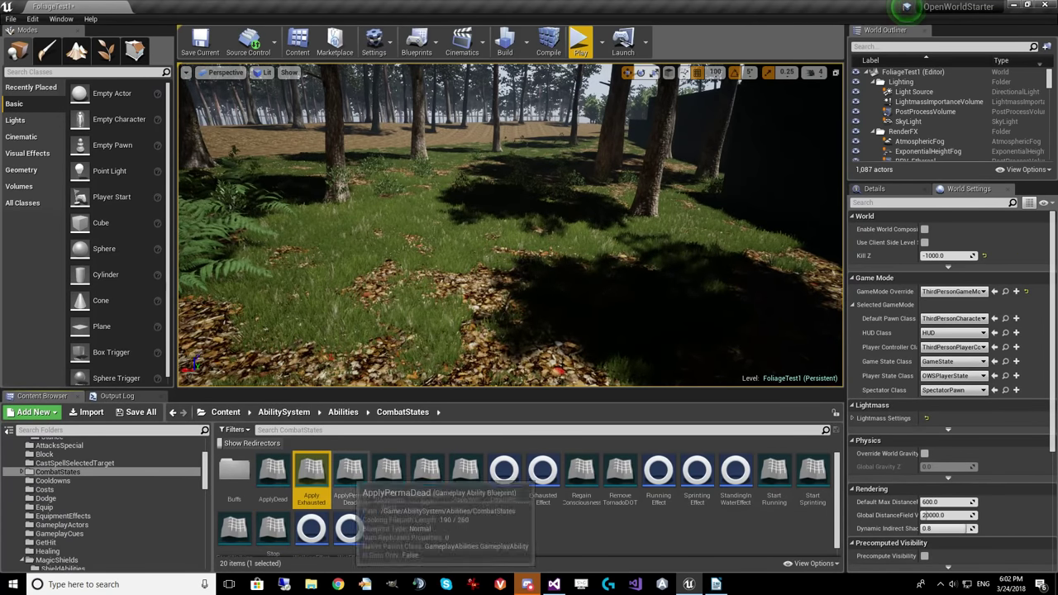
left_click(350, 473)
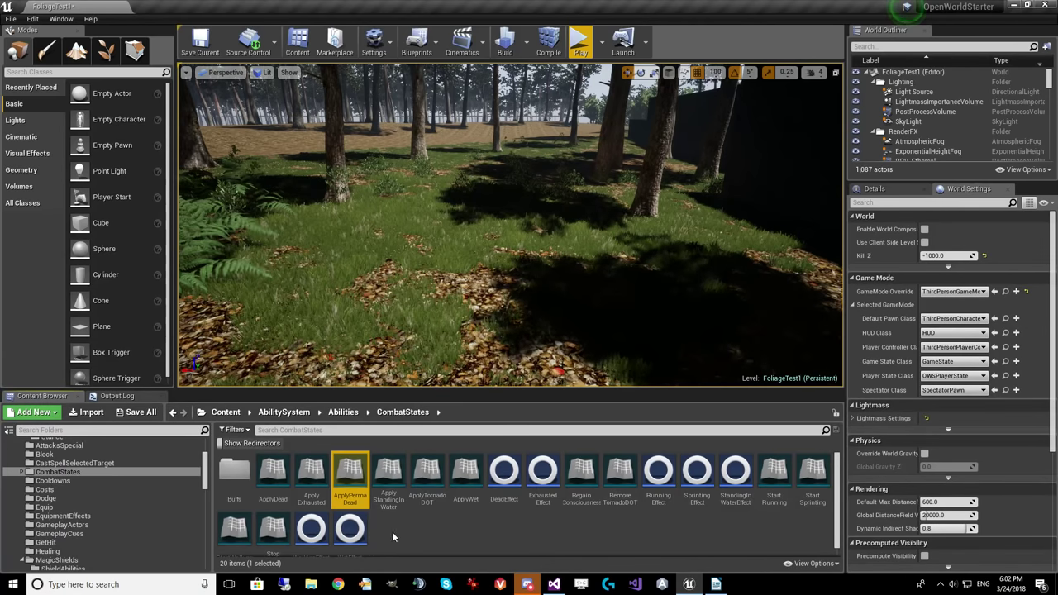
scroll(417, 523, "down", 1)
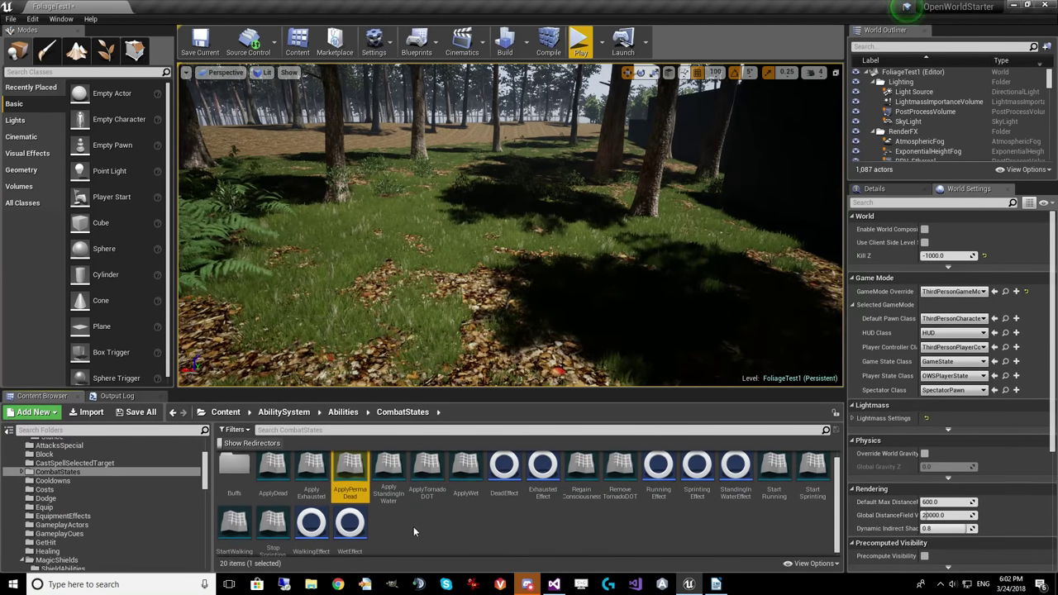
- Select the ApplyStandingInWater ability and view the blue water area of the level it relates to
left_click(392, 494)
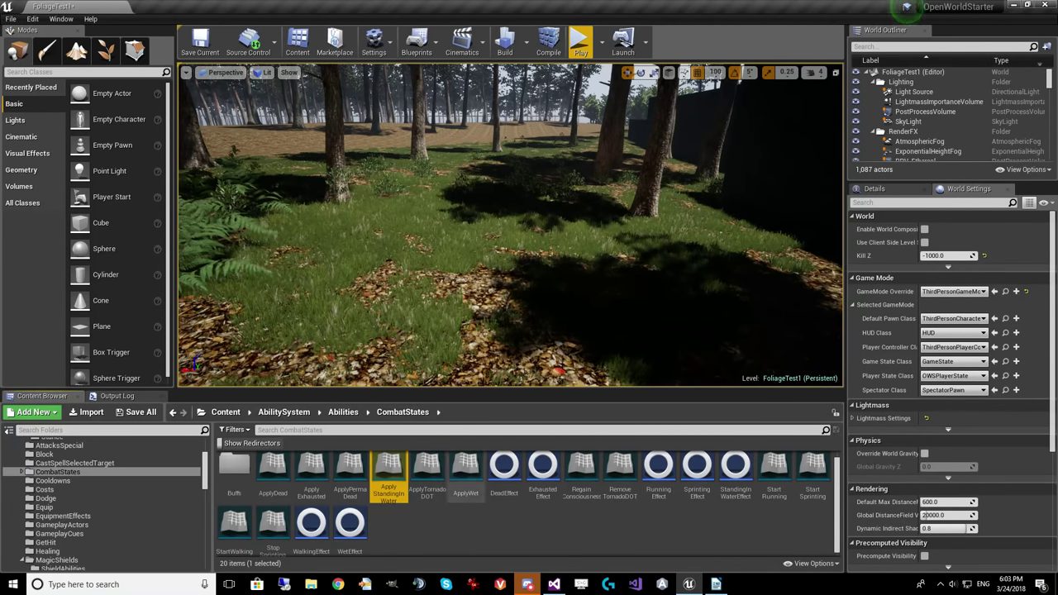
right_click_drag(604, 215, 701, 244)
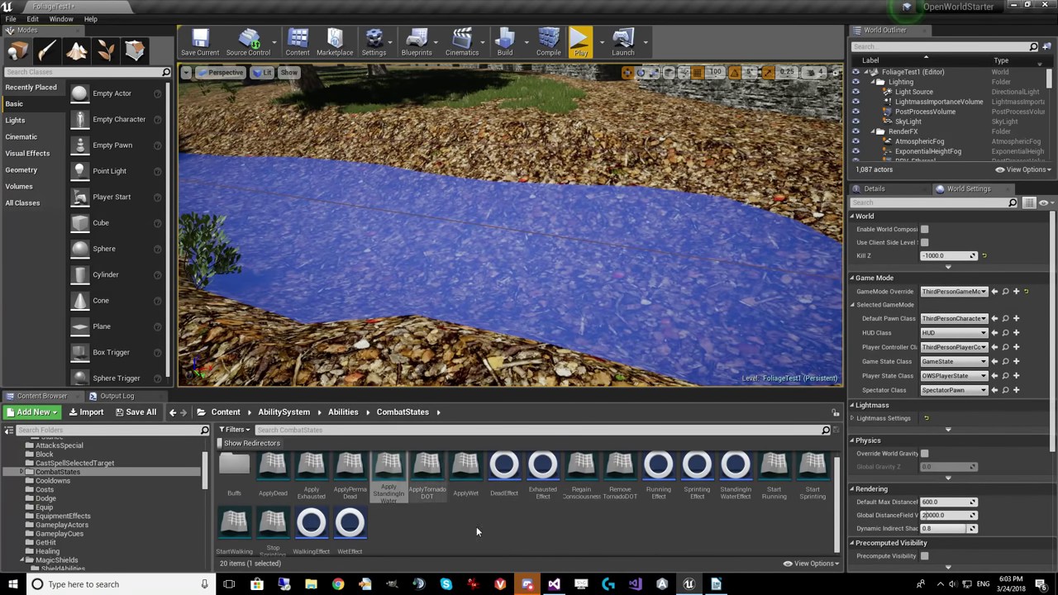
right_click_drag(496, 330, 496, 297)
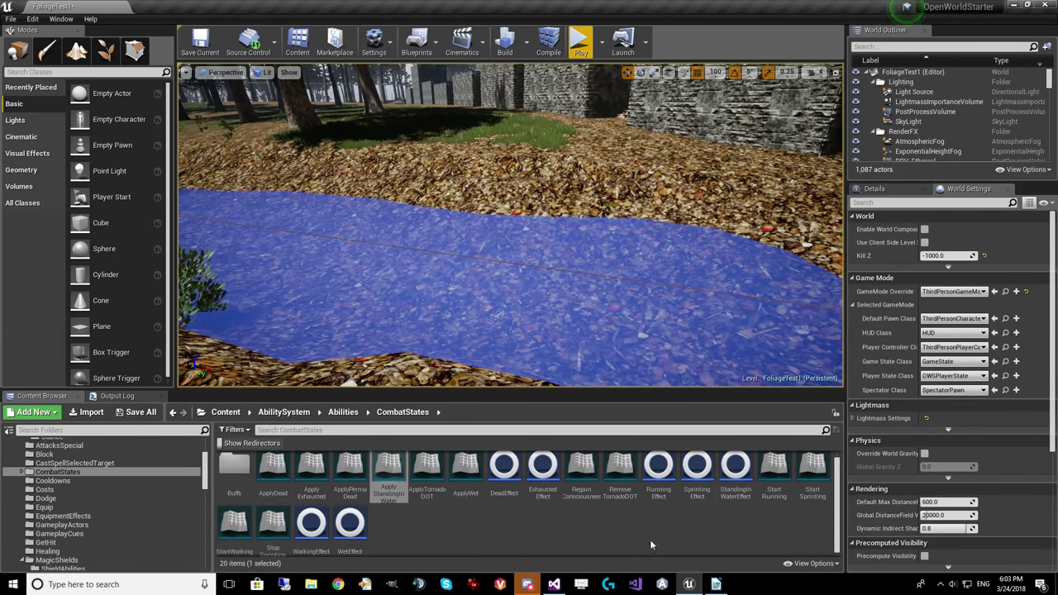
- Go through the running, sprinting and walking state abilities, look into the Buffs subfolder and return to CombatStates
left_click(775, 475)
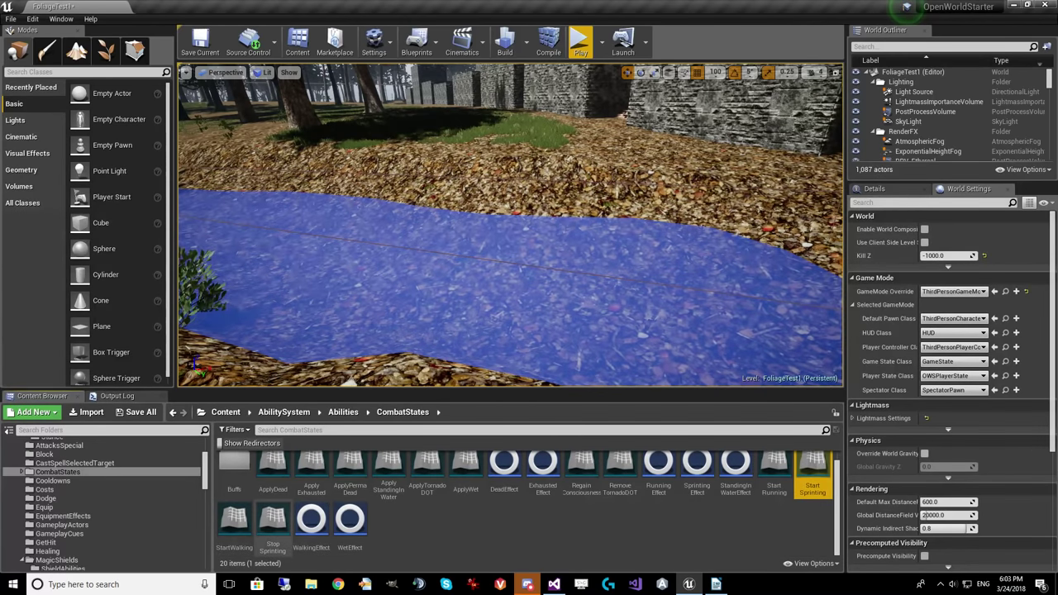
left_click(234, 520)
left_click(272, 521)
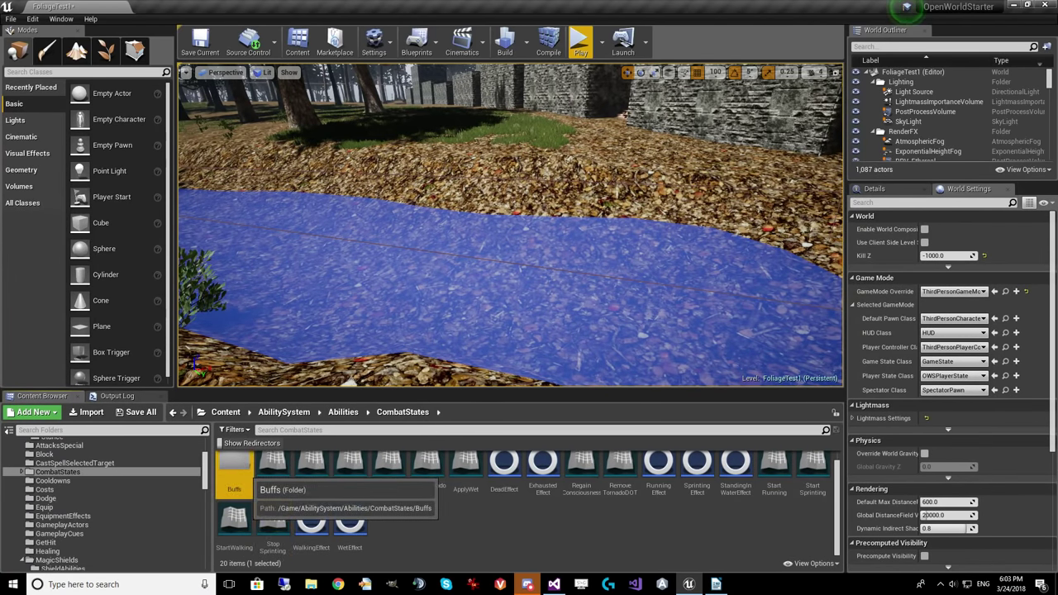
double_click(233, 467)
left_click(62, 472)
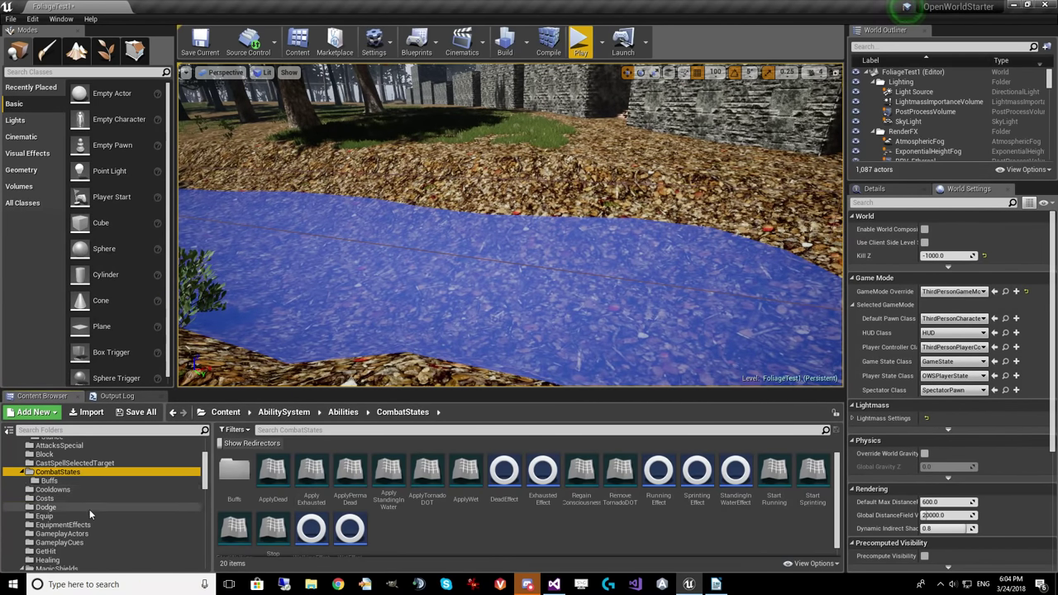
- View the attack and lunge curves in the Attack Curves folder and go back up to the Abilities folder
scroll(89, 509, "up", 3)
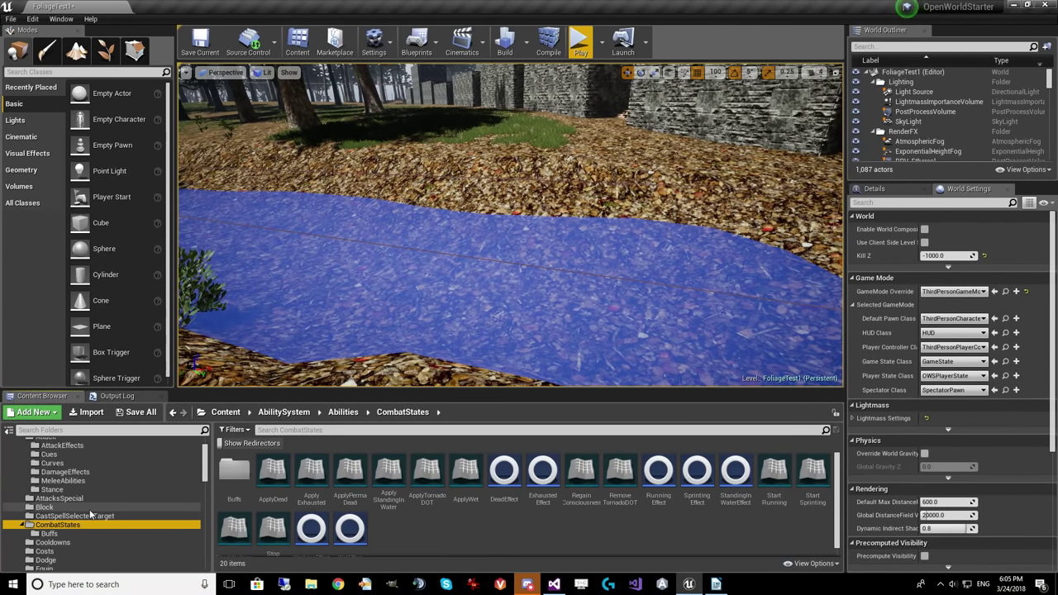
left_click(66, 464)
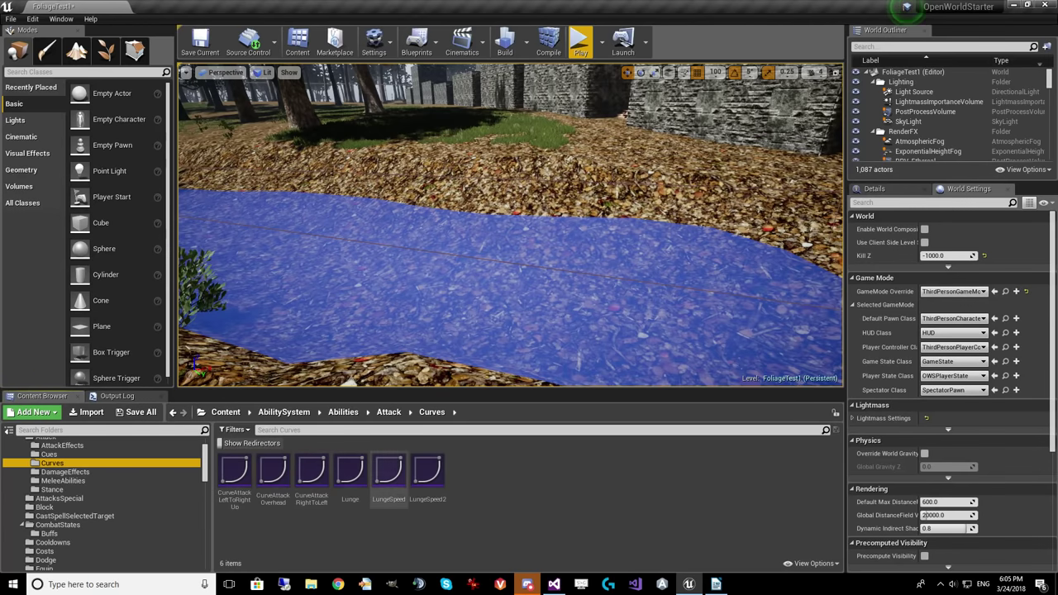
scroll(101, 493, "up", 2)
left_click(42, 463)
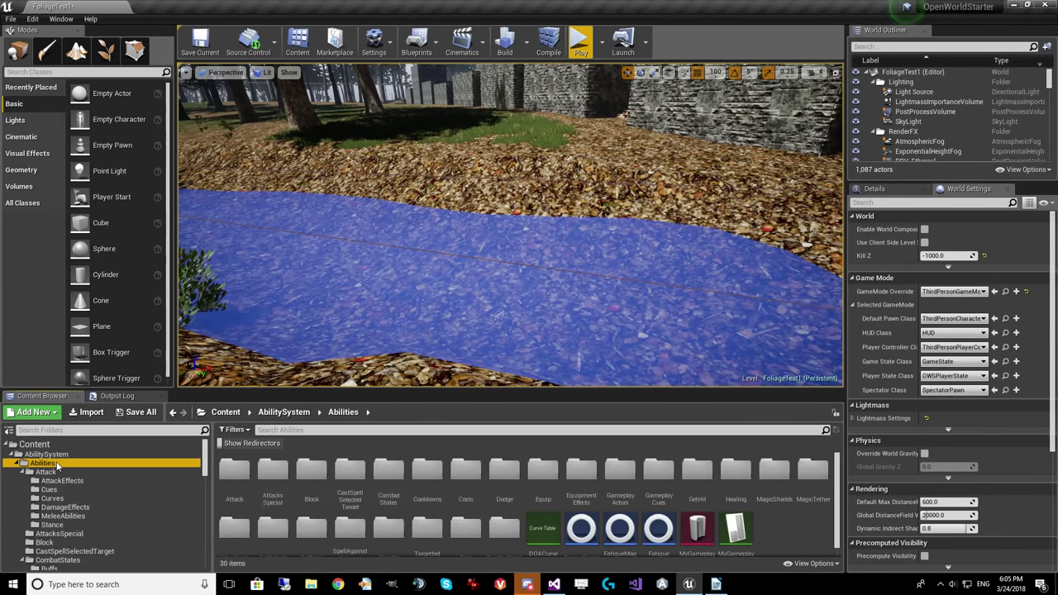
- Open DOACurveTable from the Abilities folder, view the per-level damage rows for ShockBlast, SmallFireball and GiantFireball, and close the table
scroll(581, 518, "down", 1)
double_click(542, 519)
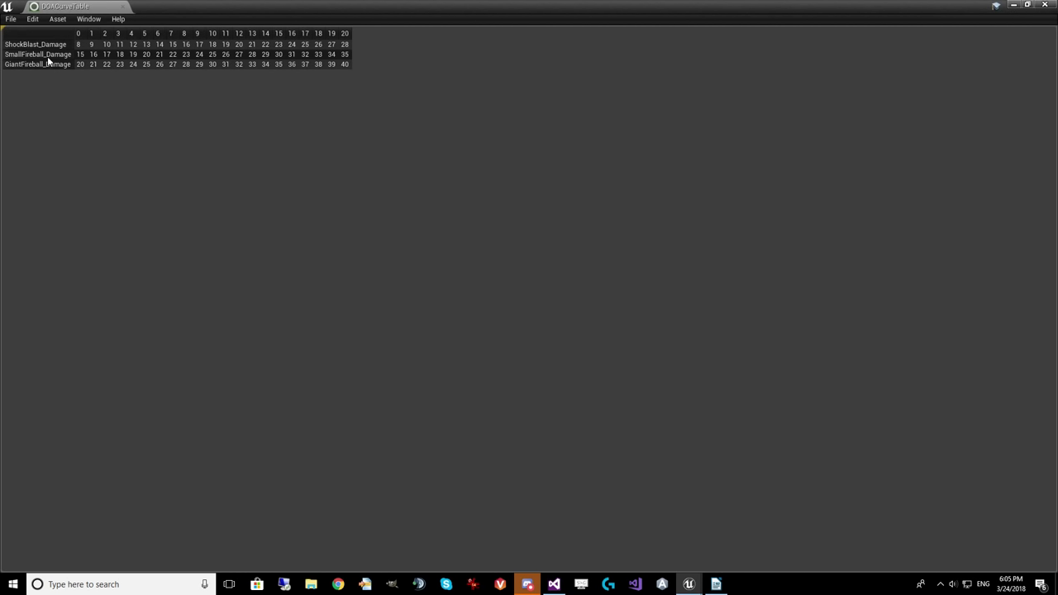
left_click(123, 7)
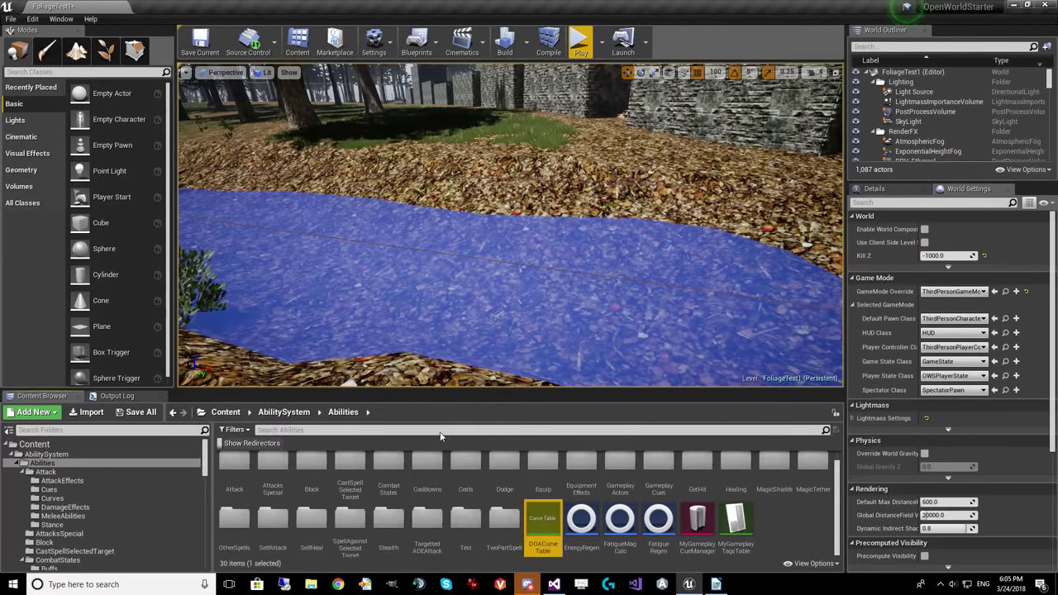
- Look through the remaining ability subfolders and view the contents of the AbilitySystem DataTables and Volumes folders
scroll(111, 500, "down", 3)
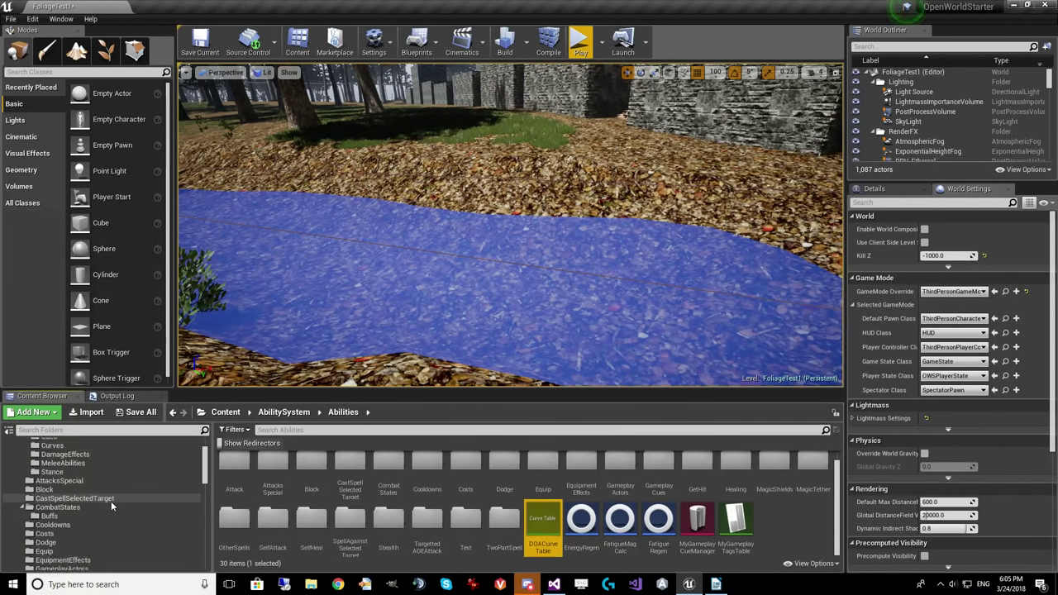
scroll(108, 498, "down", 7)
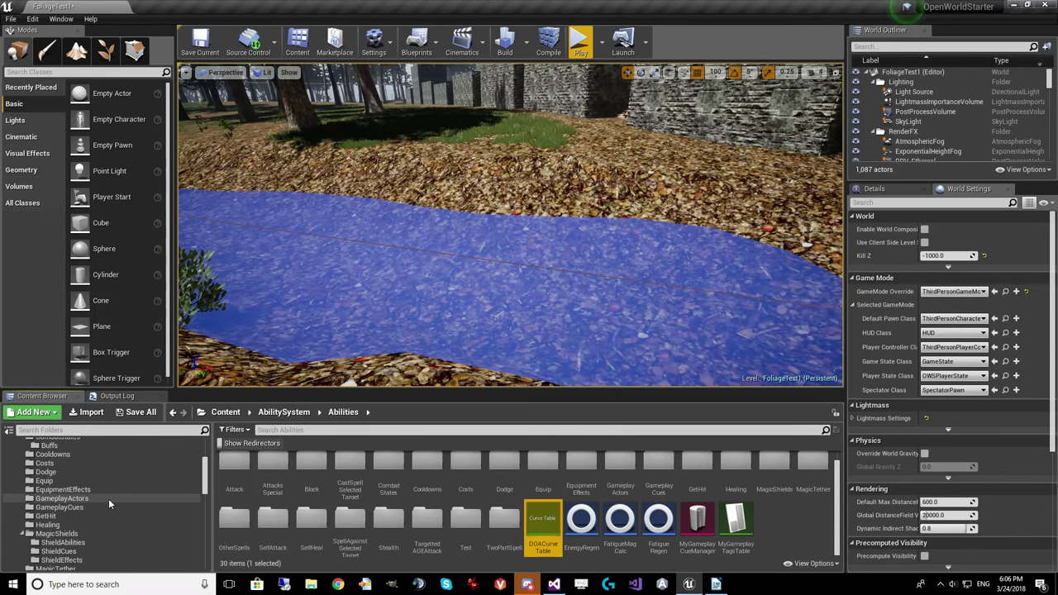
scroll(108, 499, "down", 2)
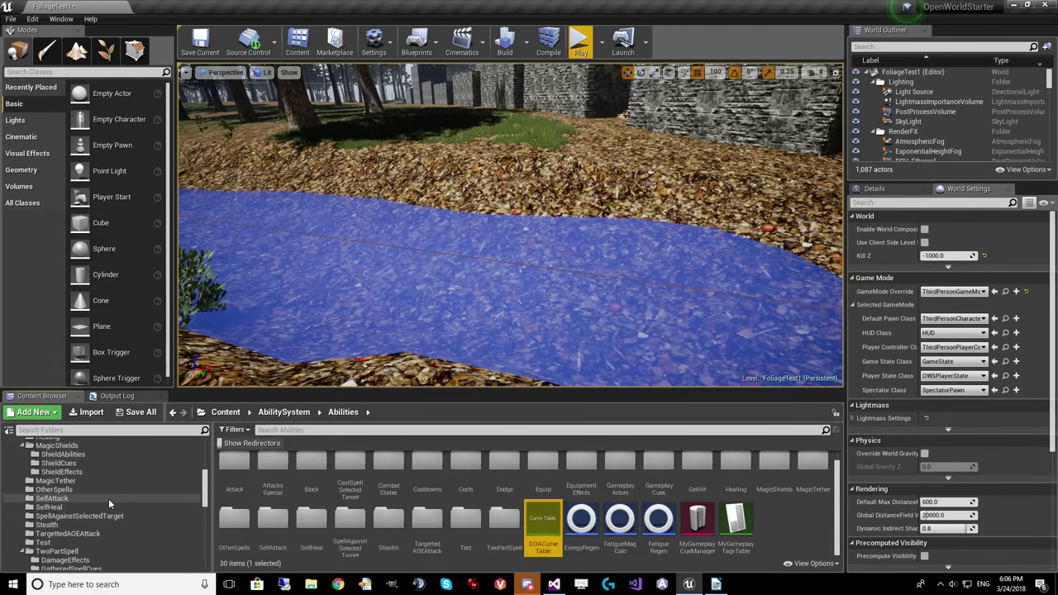
scroll(108, 499, "down", 4)
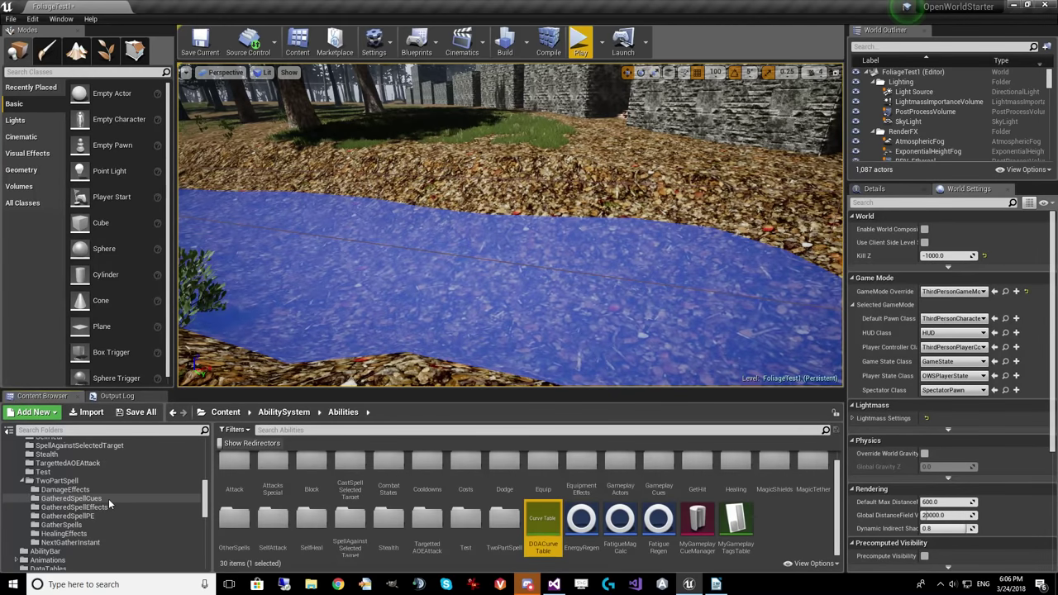
scroll(108, 498, "down", 1)
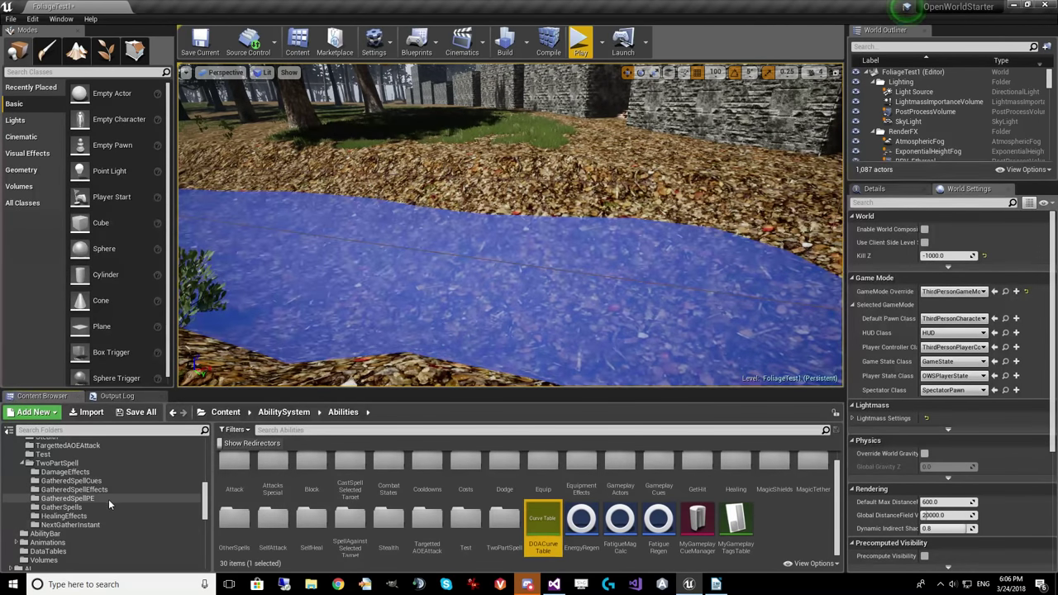
left_click(83, 552)
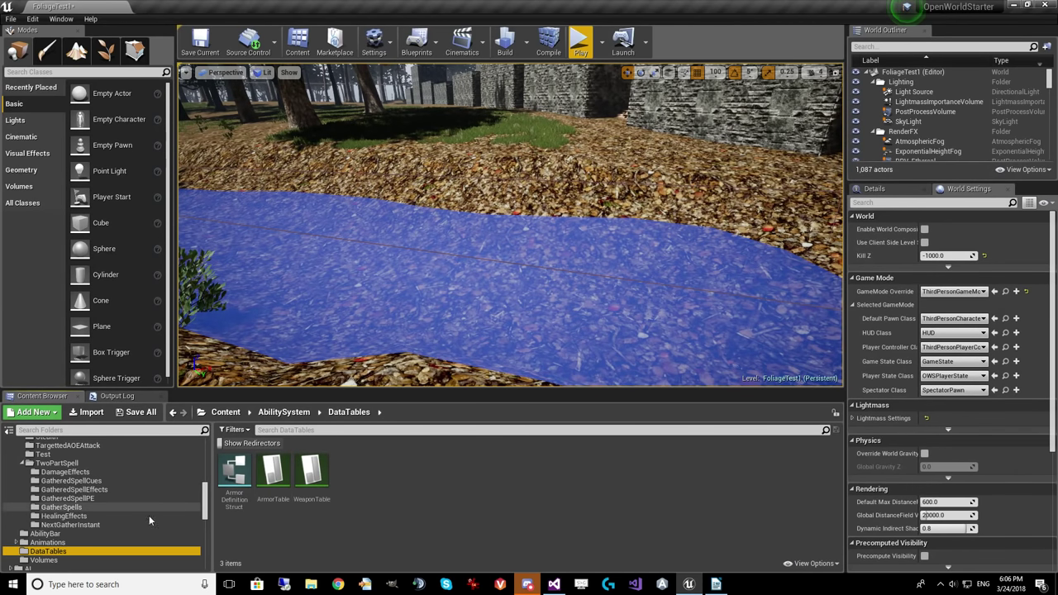
left_click(83, 560)
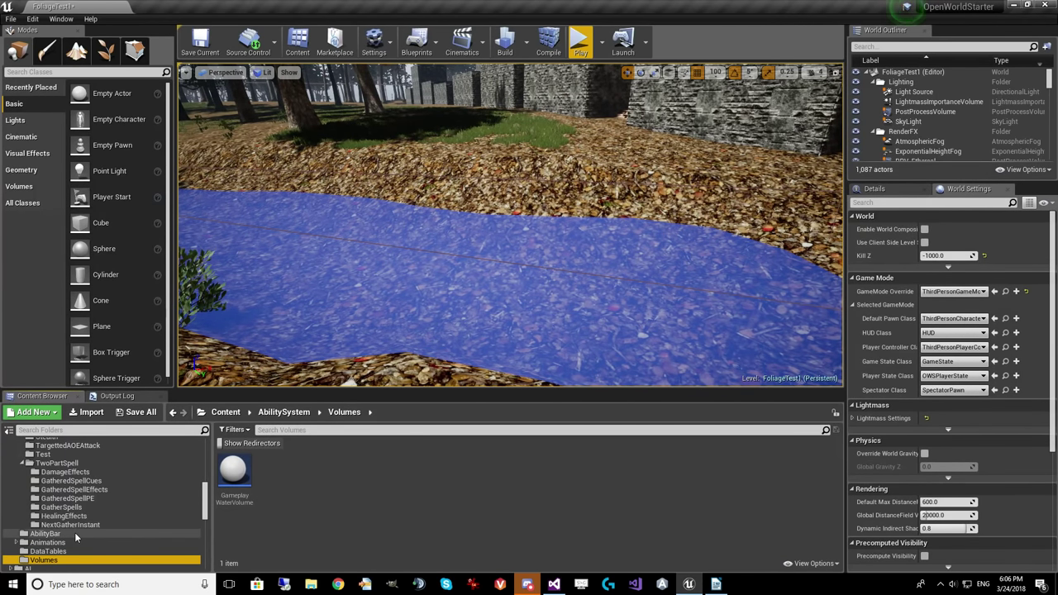
- View the contents of the EquipmentEffects and Equip folders under Abilities
scroll(74, 532, "up", 3)
scroll(76, 536, "up", 6)
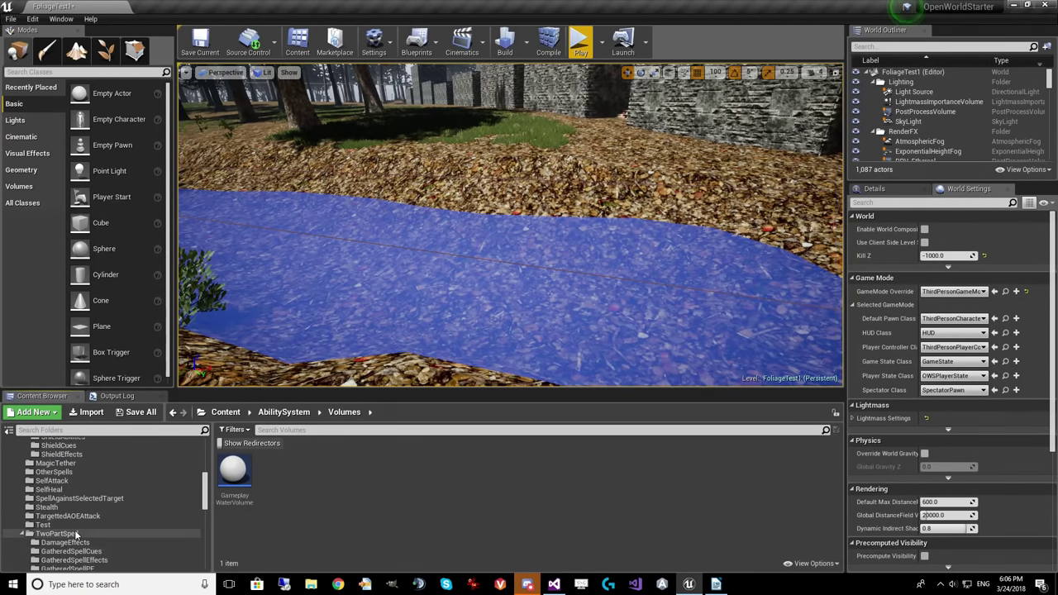
scroll(74, 533, "up", 1)
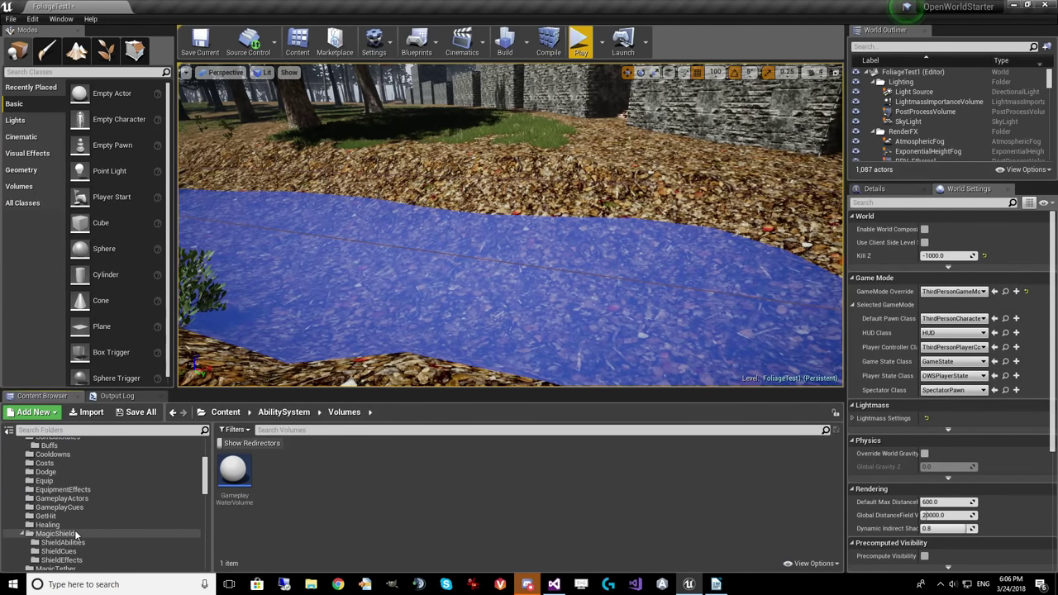
left_click(70, 491)
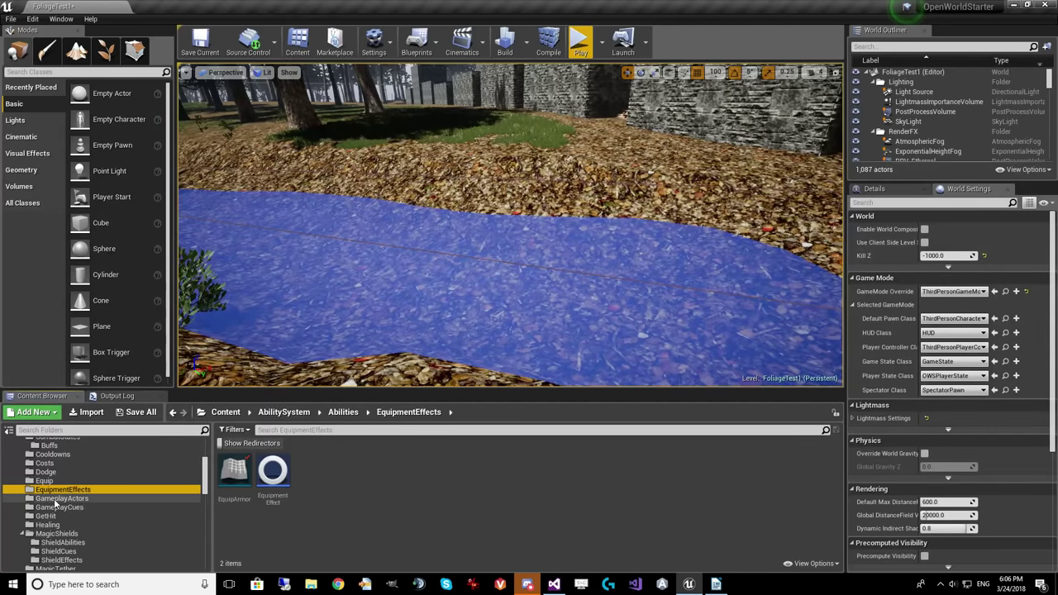
left_click(48, 481)
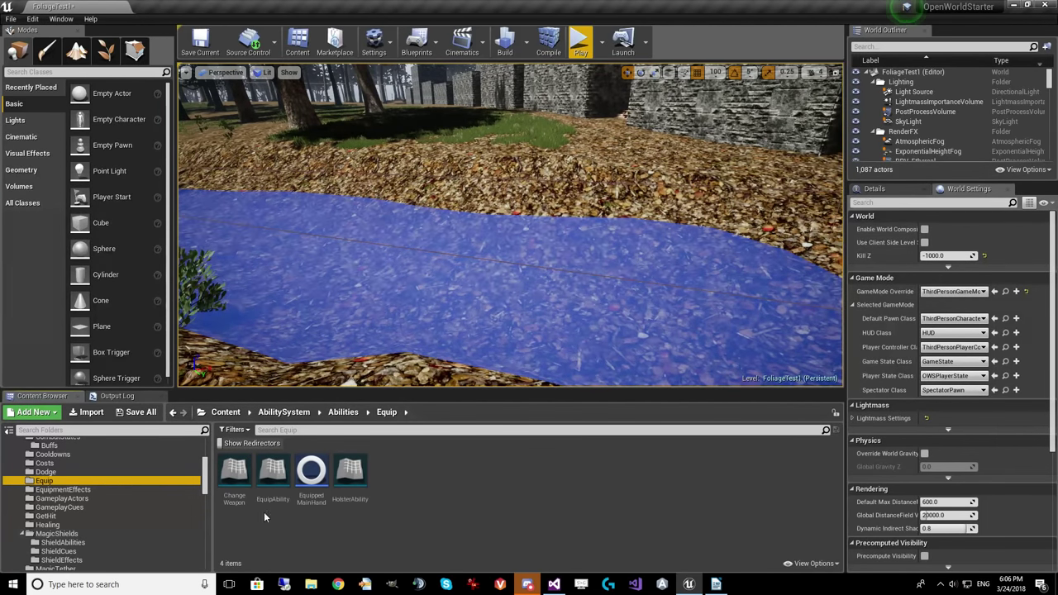
- Go through the Dodge, Costs and Cooldowns folders under Abilities to view their abilities and effects
scroll(74, 517, "up", 1)
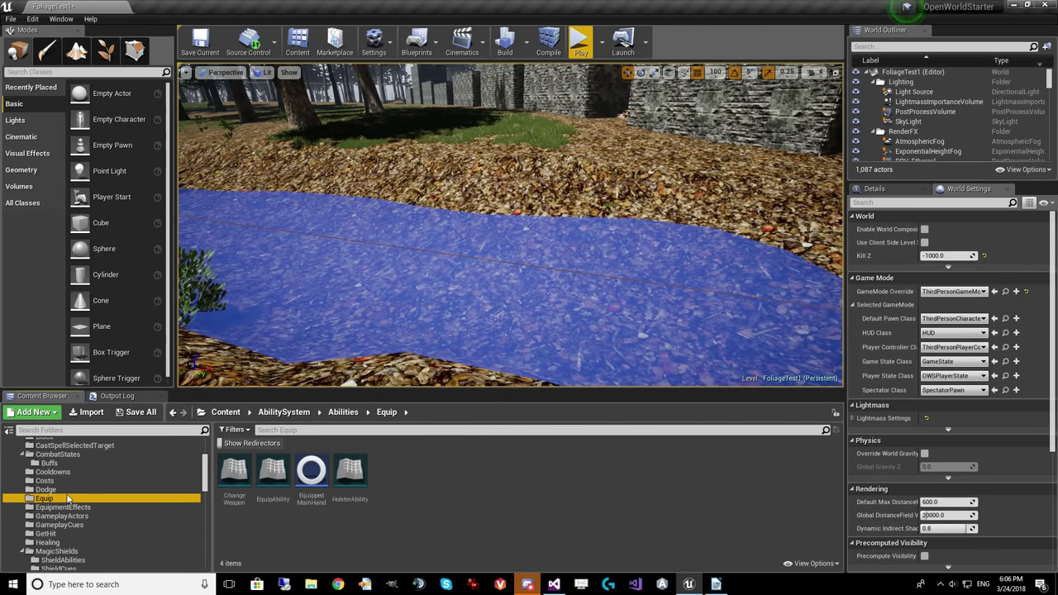
left_click(46, 489)
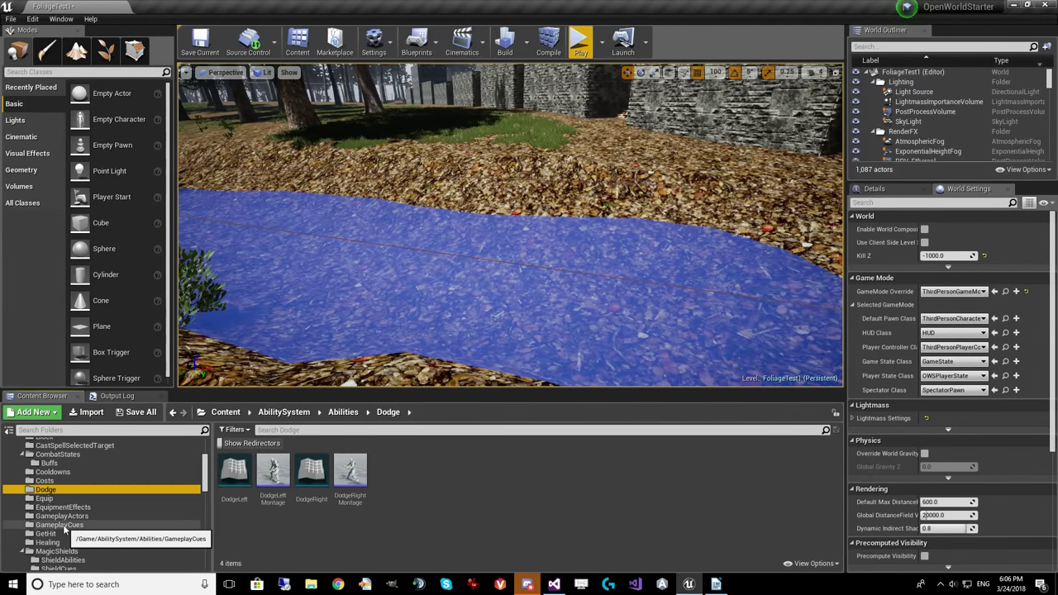
left_click(58, 481)
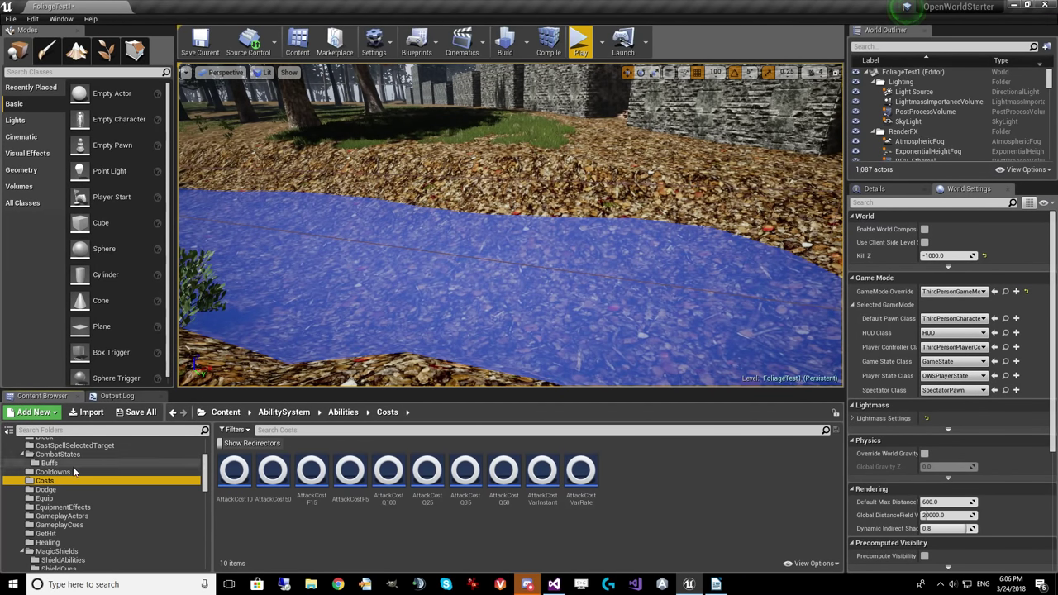
left_click(71, 472)
scroll(82, 505, "up", 1)
scroll(83, 505, "up", 4)
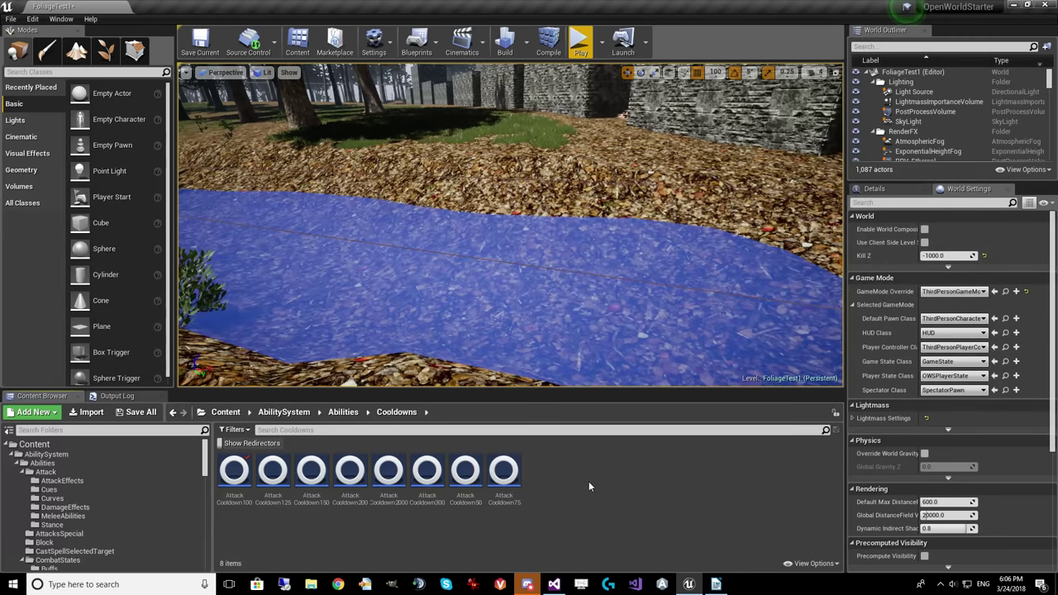
- Start a play session in the forest and set the character's abilities to Caster and armor to Cloth on the character sheet
right_click_drag(562, 331, 479, 331)
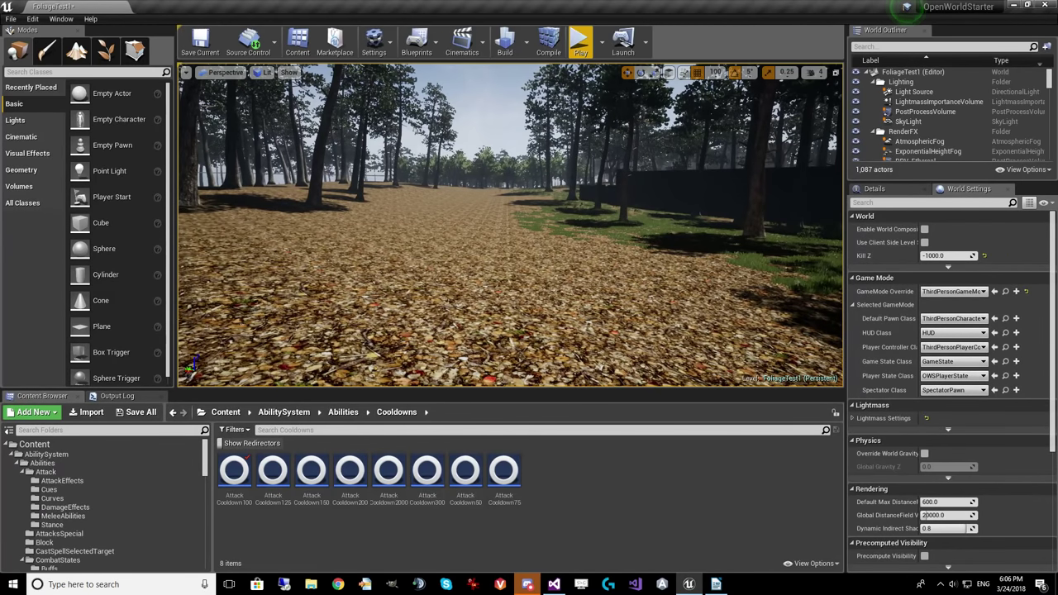
left_click(579, 40)
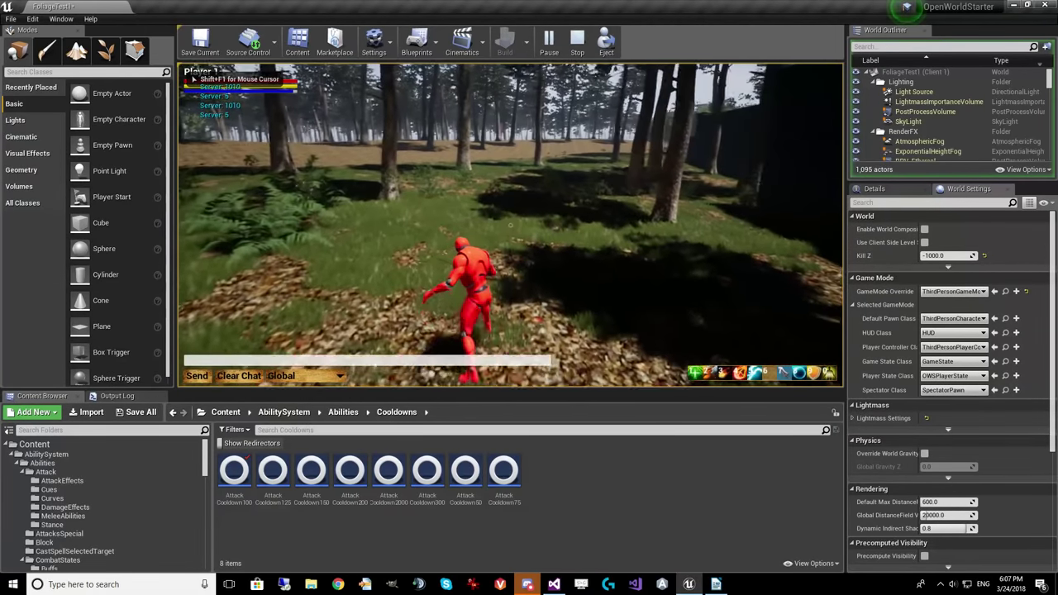
key("c")
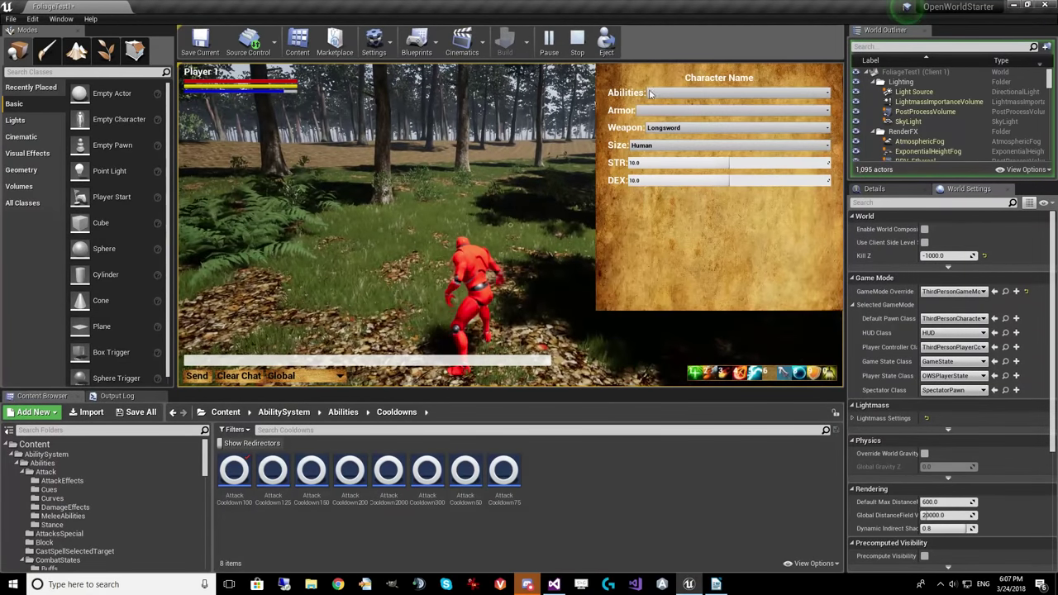
left_click(650, 94)
left_click(668, 104)
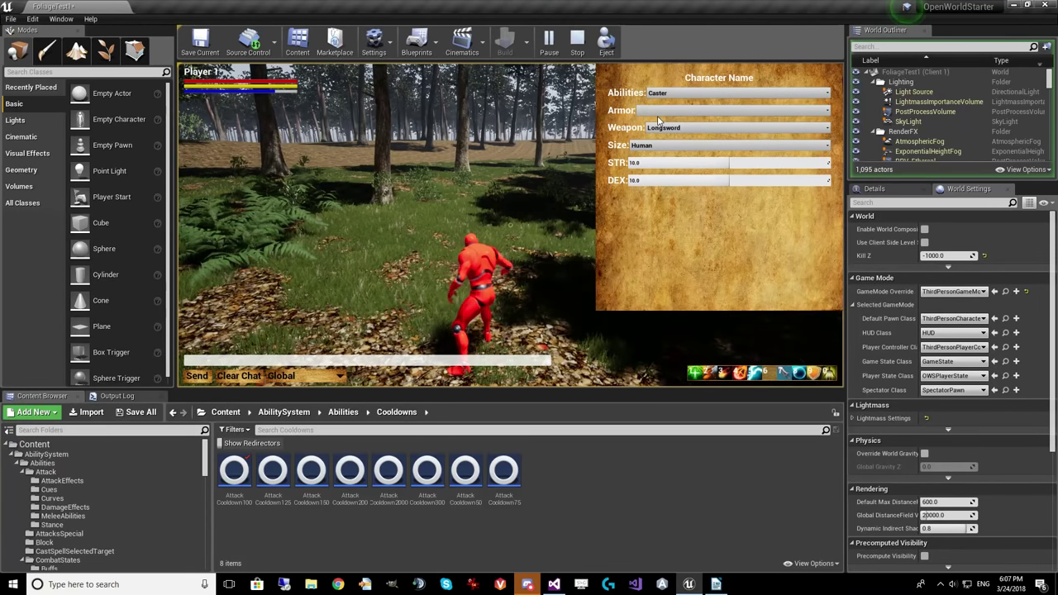
left_click(655, 111)
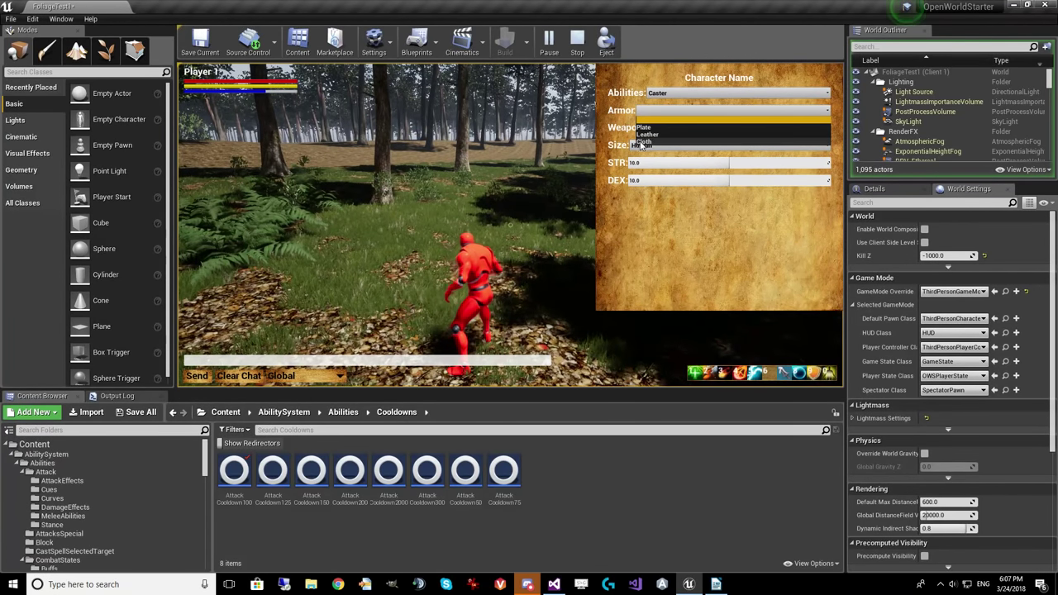
left_click(643, 142)
key("c")
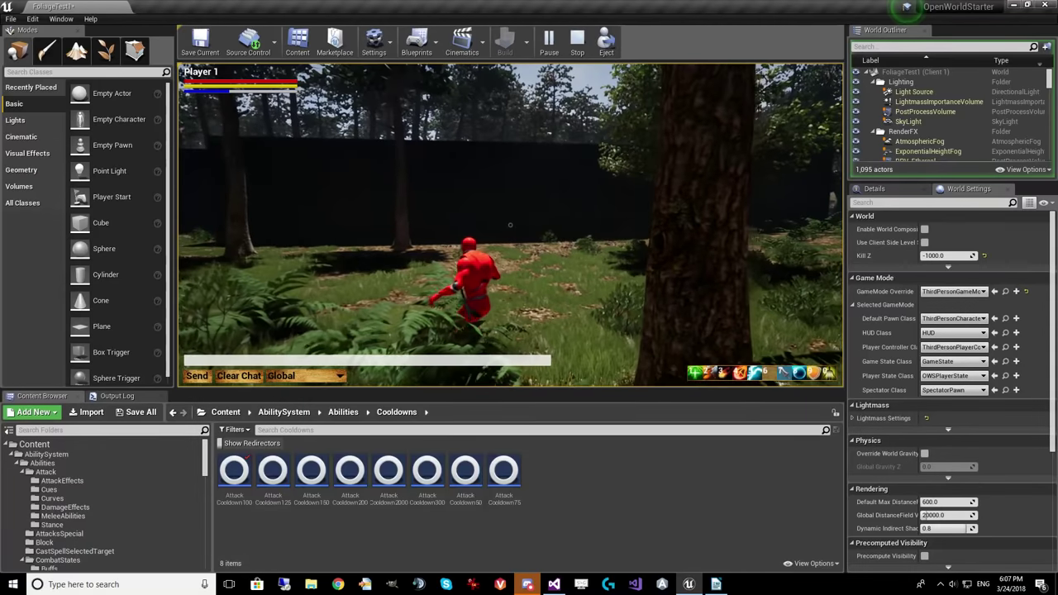
- Cast the first ability-bar spell repeatedly to demonstrate its cost and cooldown
key("1")
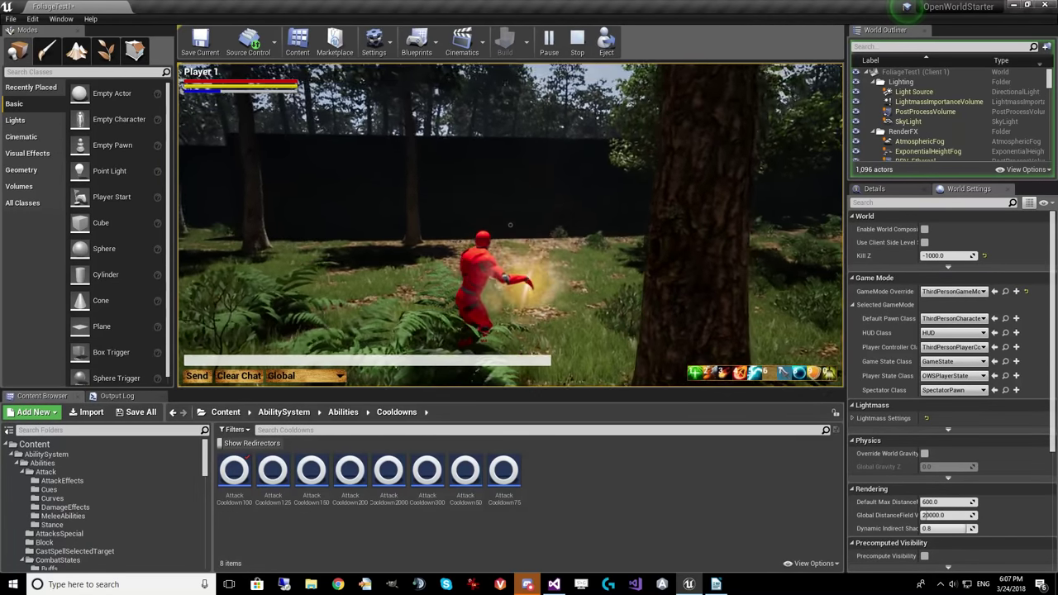
key("1")
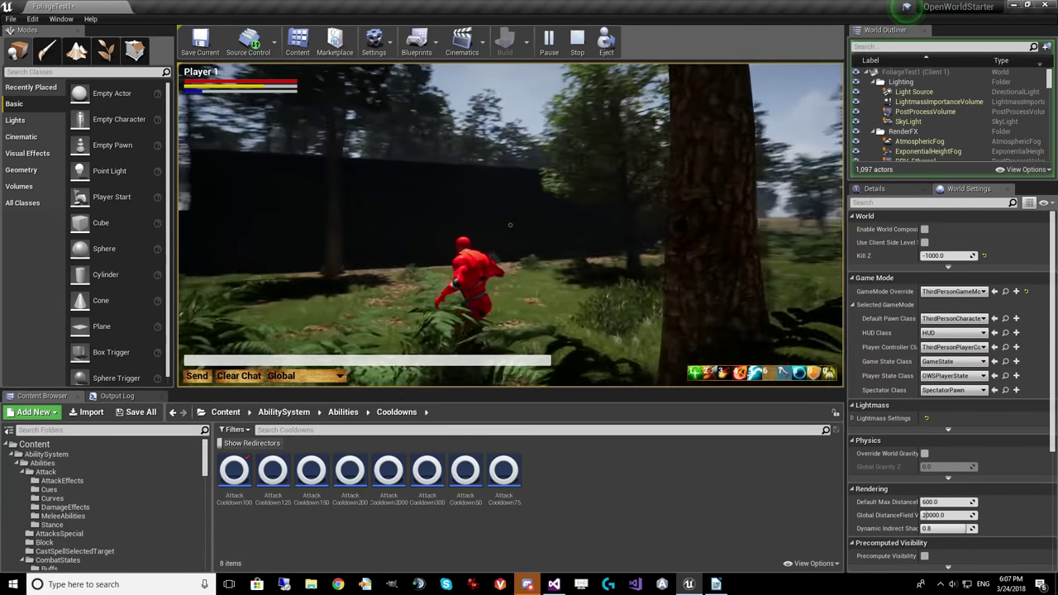
key("1")
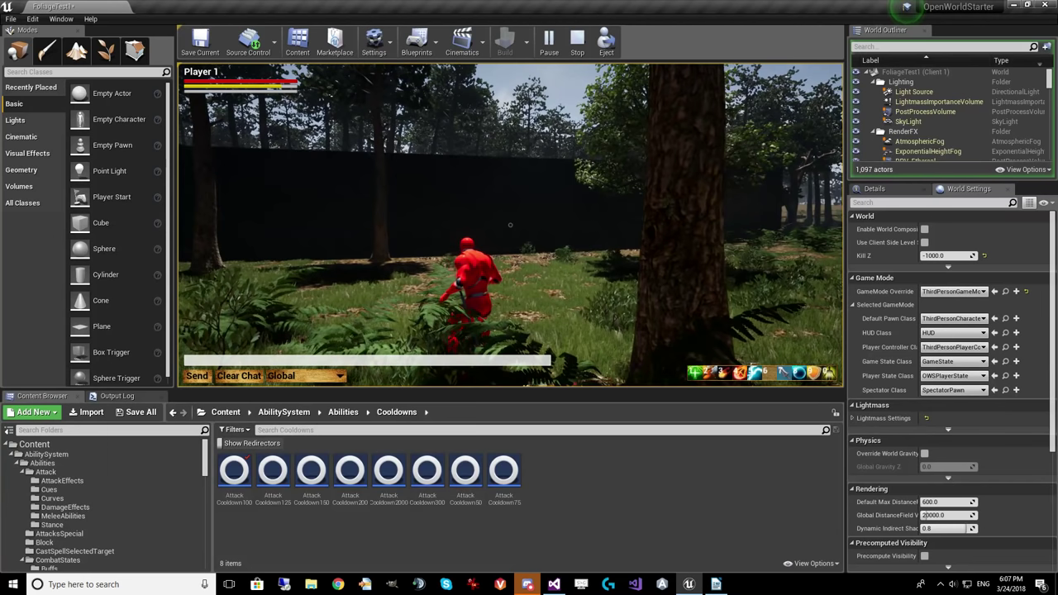
key("1")
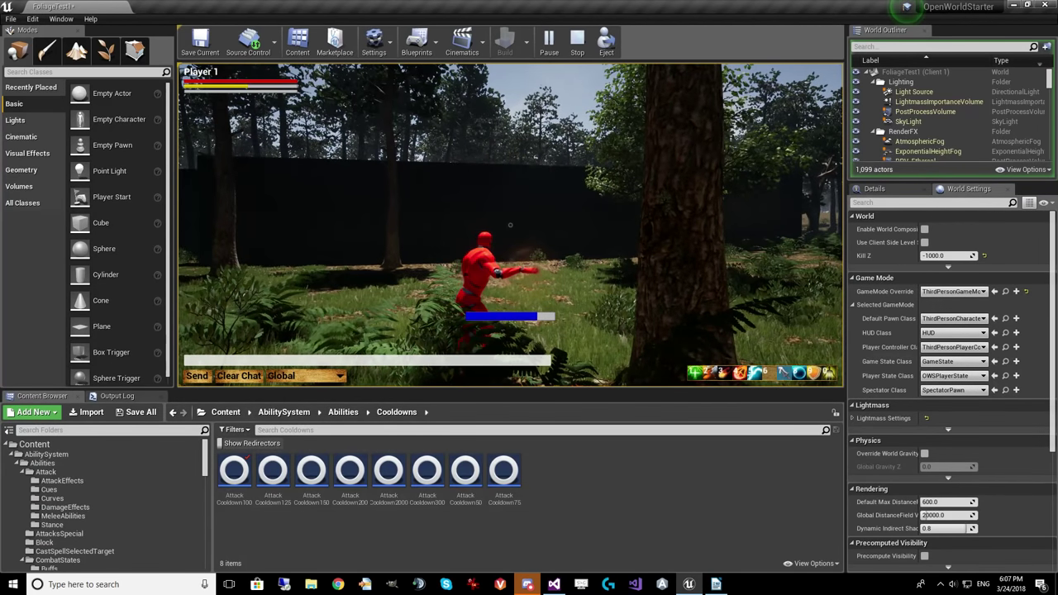
- Move the character through the forest and sprint towards the wooden ramp by the stone wall
key("w")
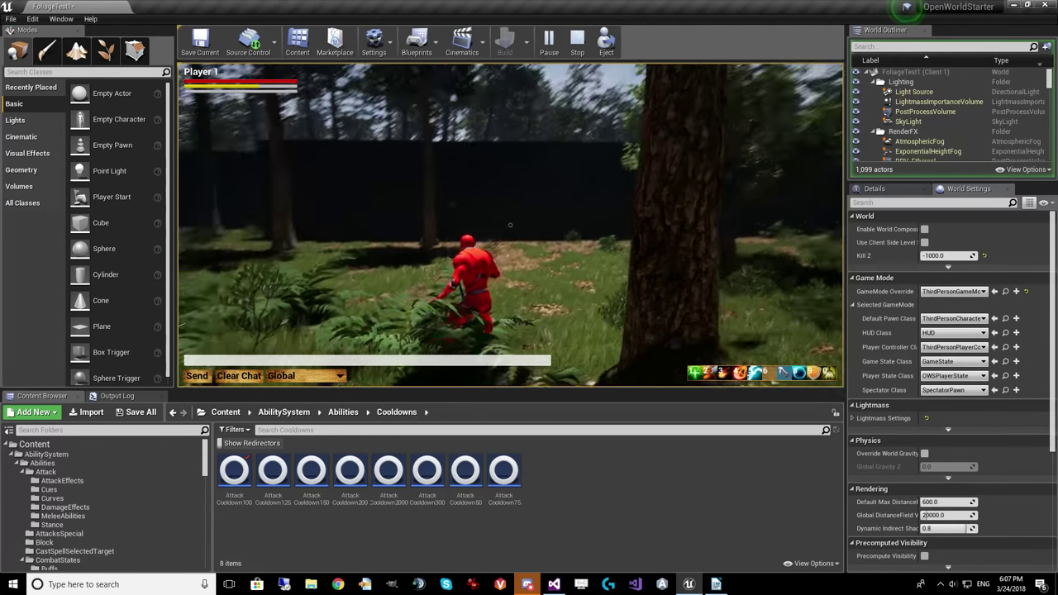
key("w")
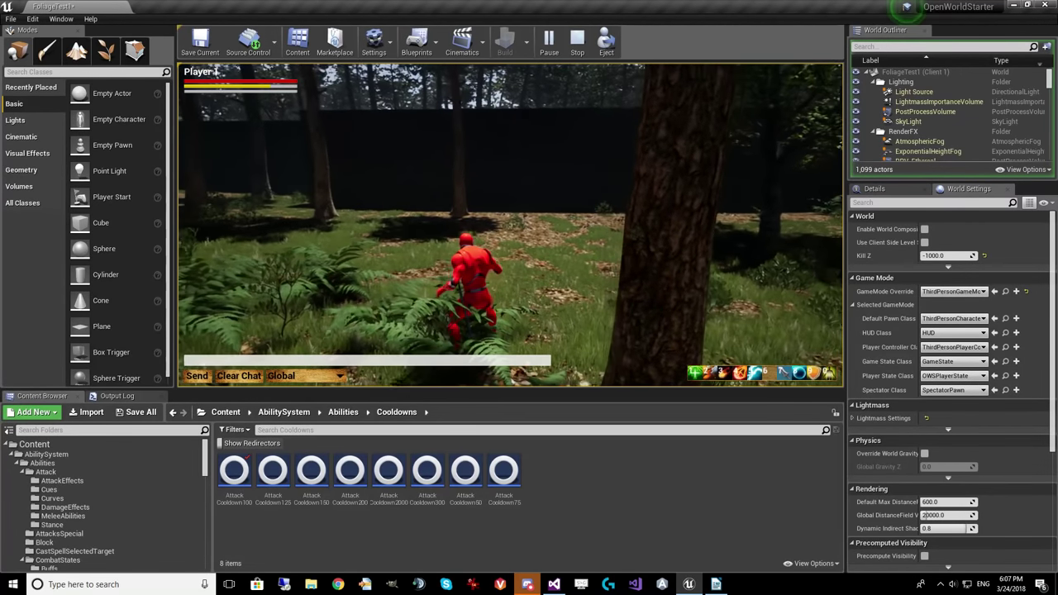
key("w")
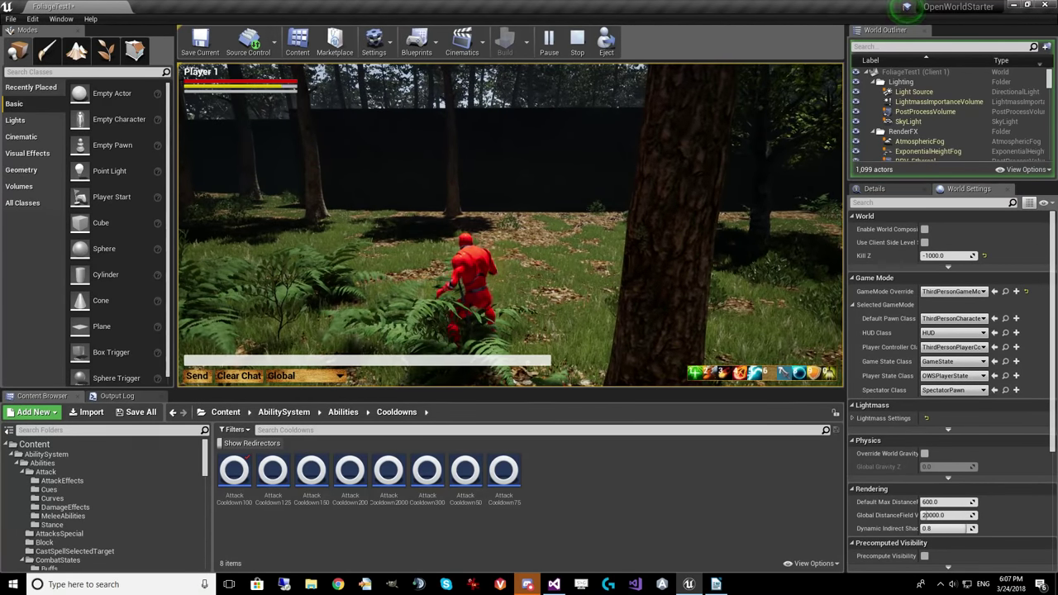
key("w")
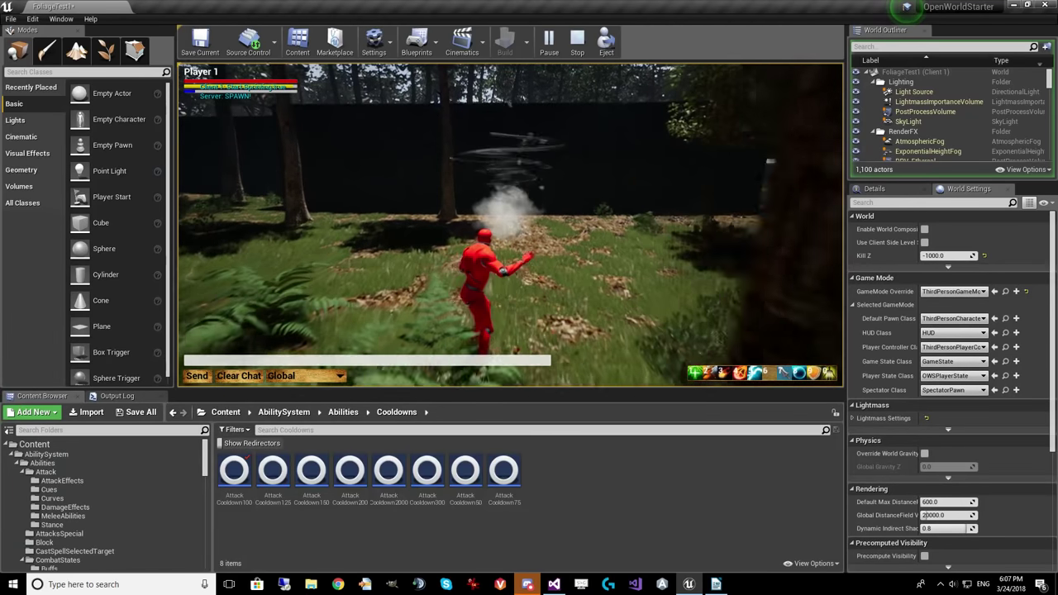
key("shift")
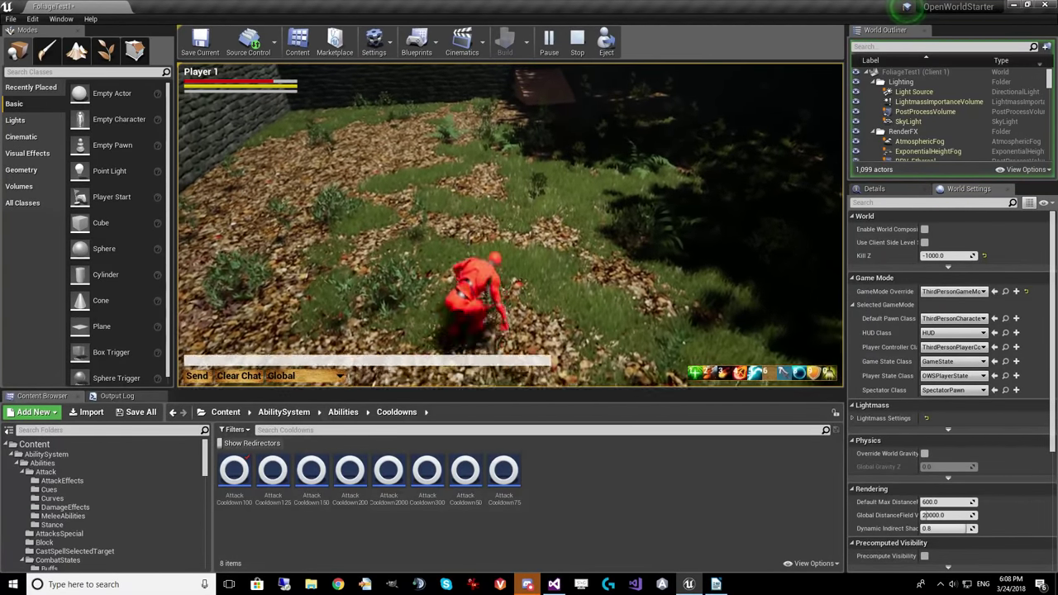
key("w")
key("w")
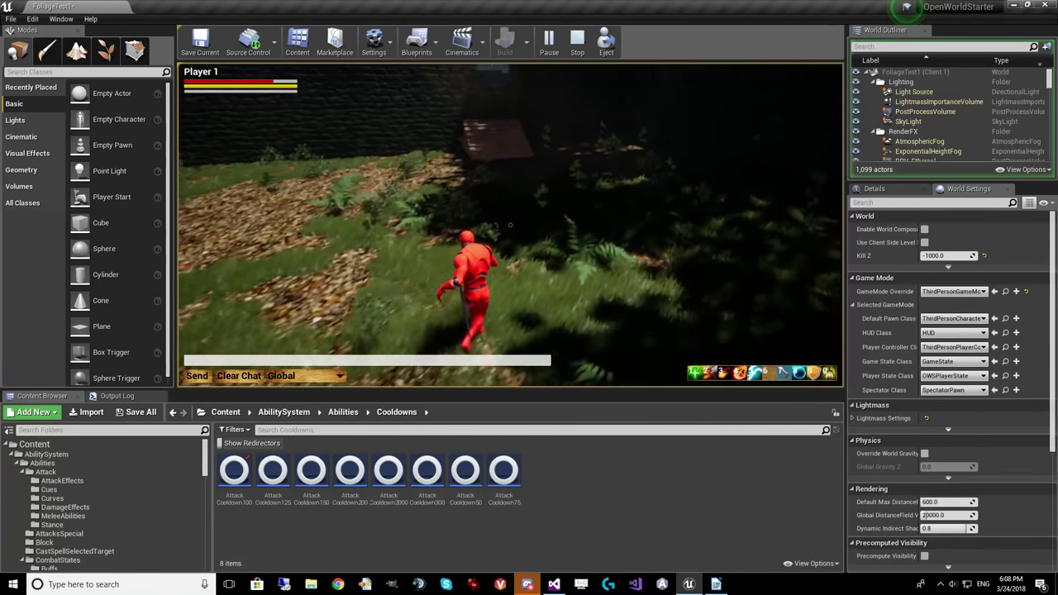
key("w")
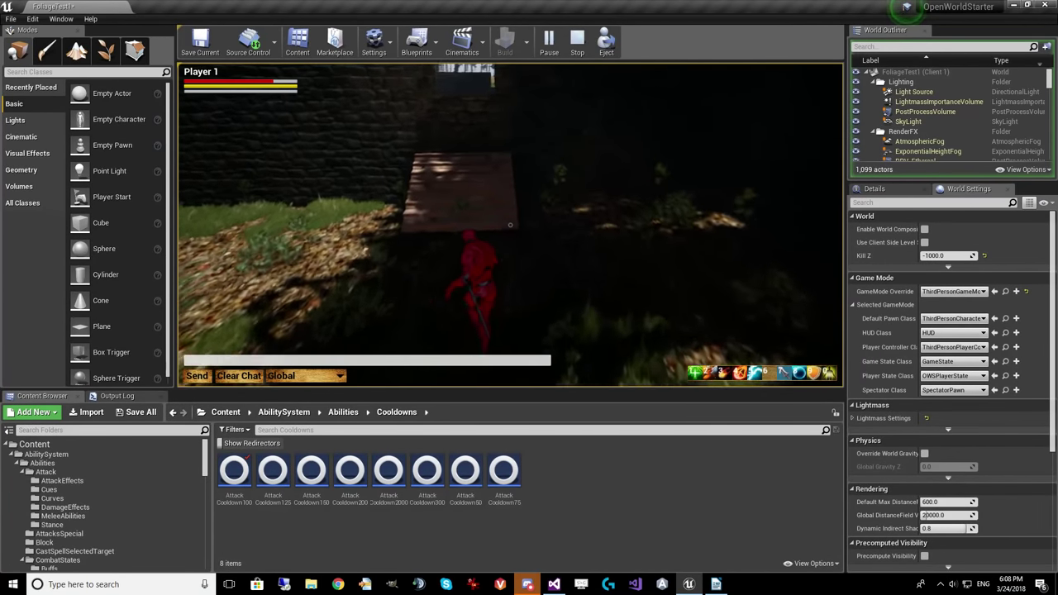
key("w")
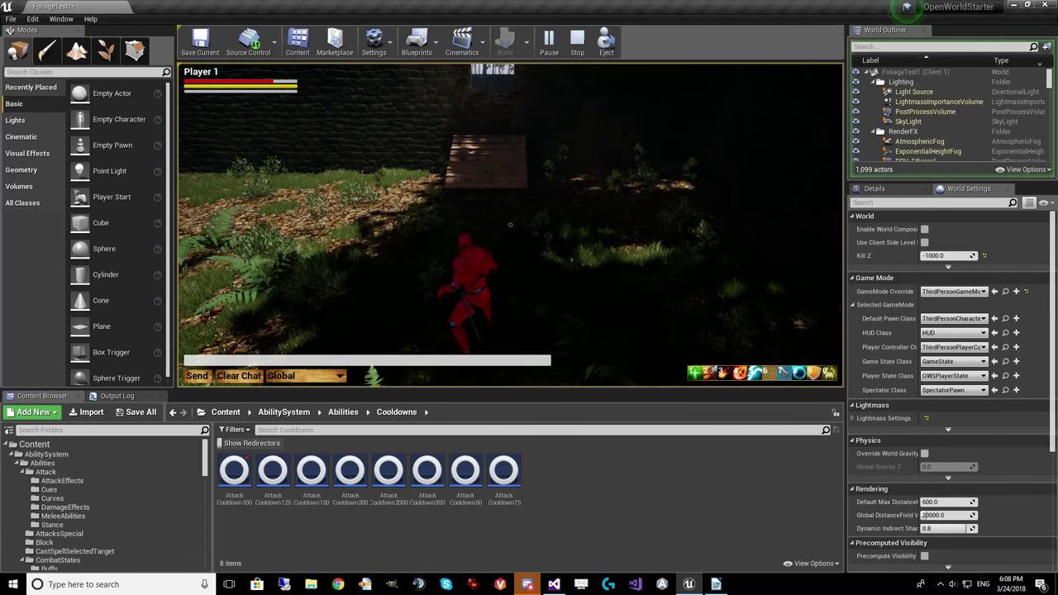
- Set the character's abilities to Melee on the character sheet and close the sheet
key("c")
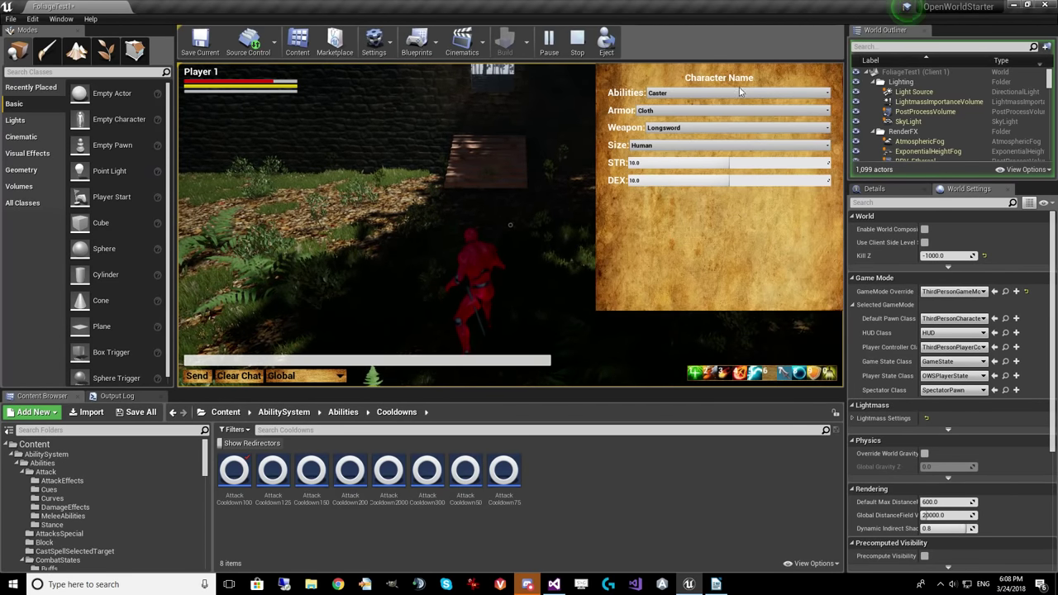
left_click(686, 93)
left_click(666, 109)
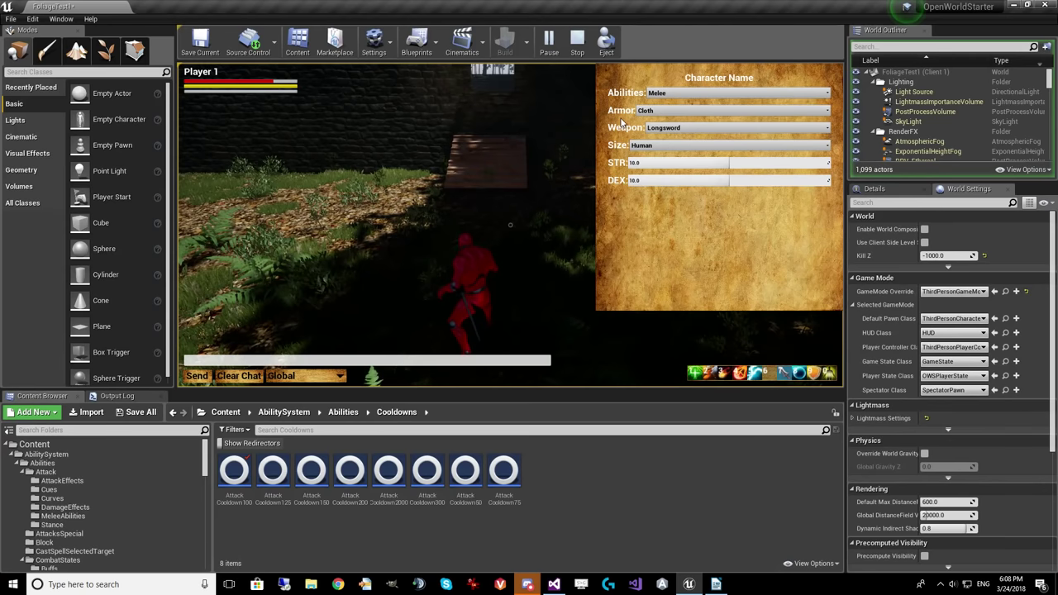
key("c")
- Back away from the wooden ramp, cast the green dome ability and move the character around the clearing with it active
key("s")
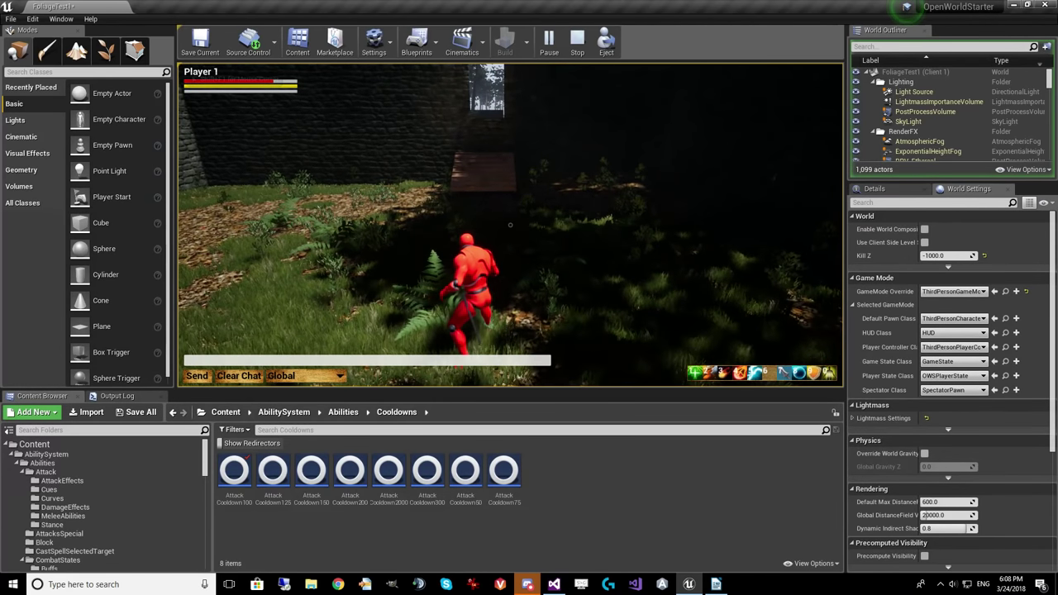
key("1")
key("w")
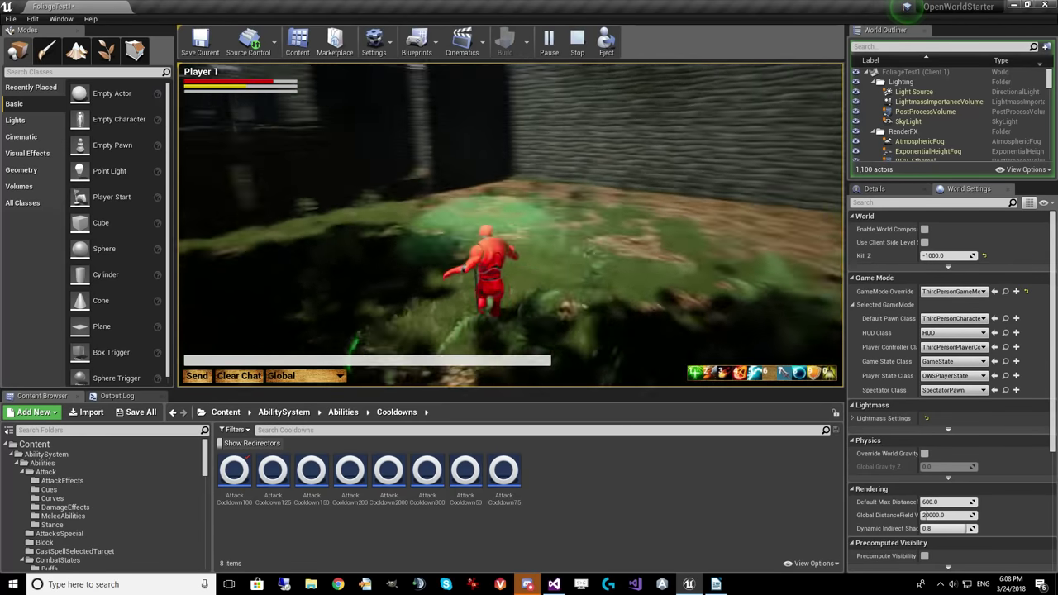
key("w")
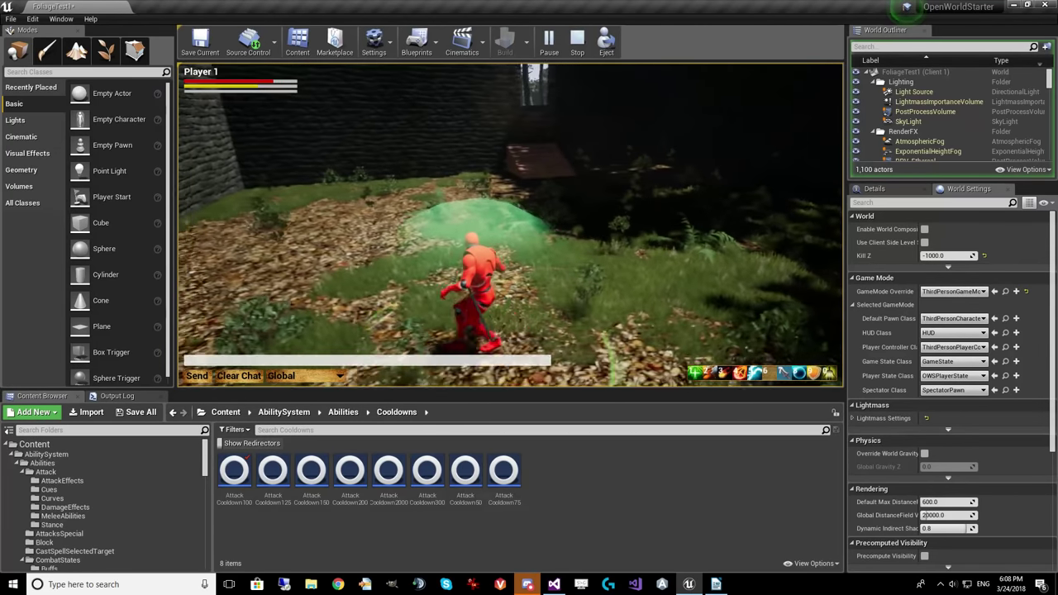
key("w")
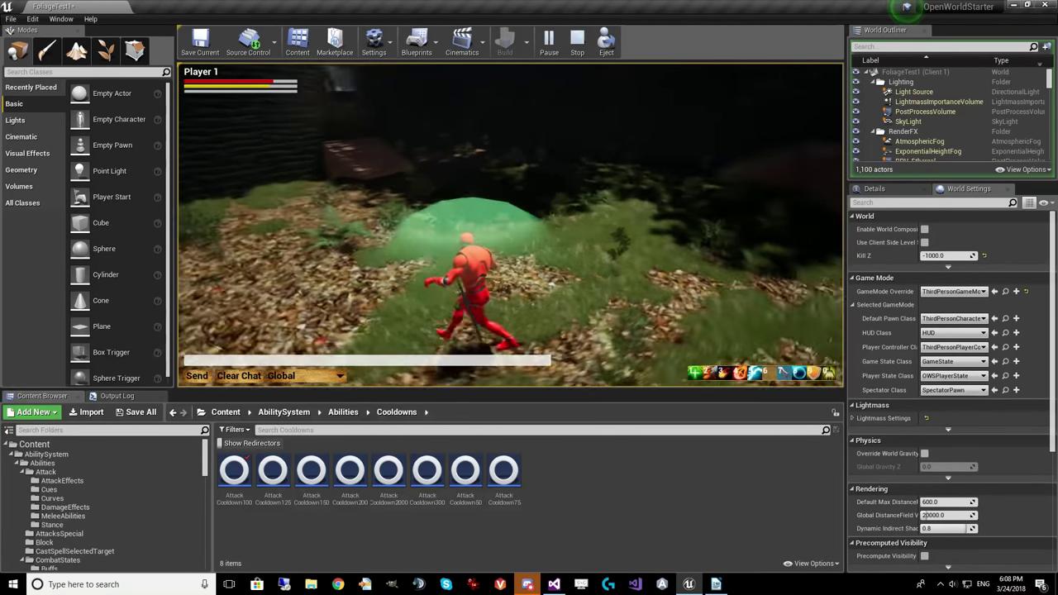
key("w")
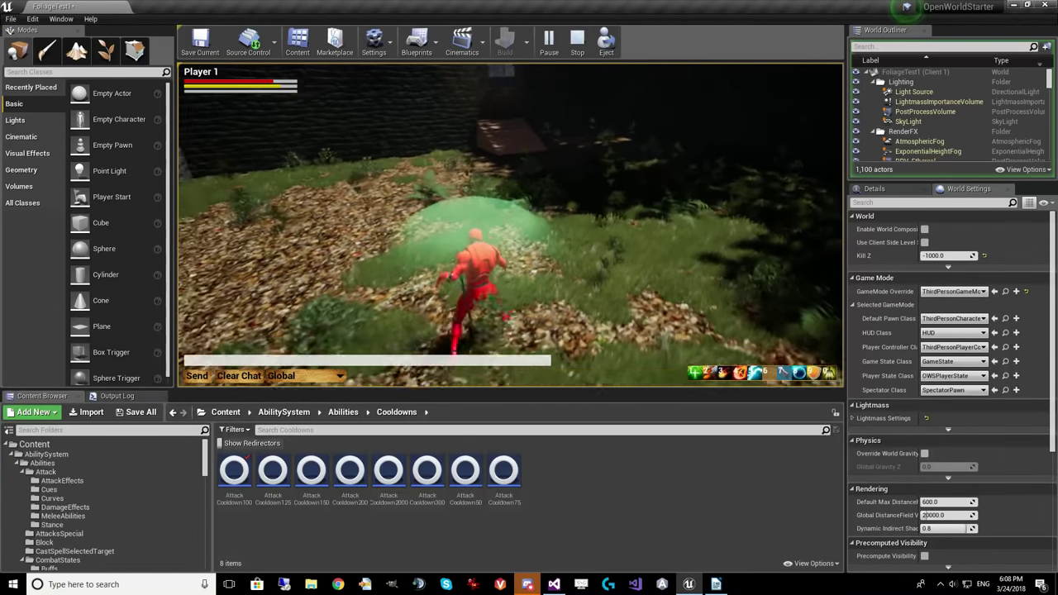
key("w")
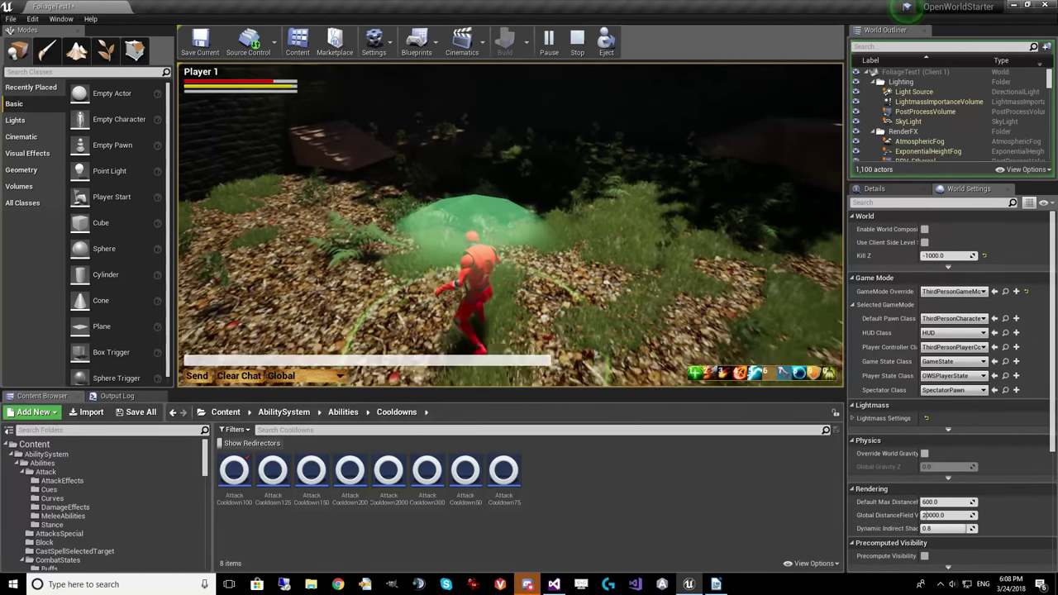
key("w")
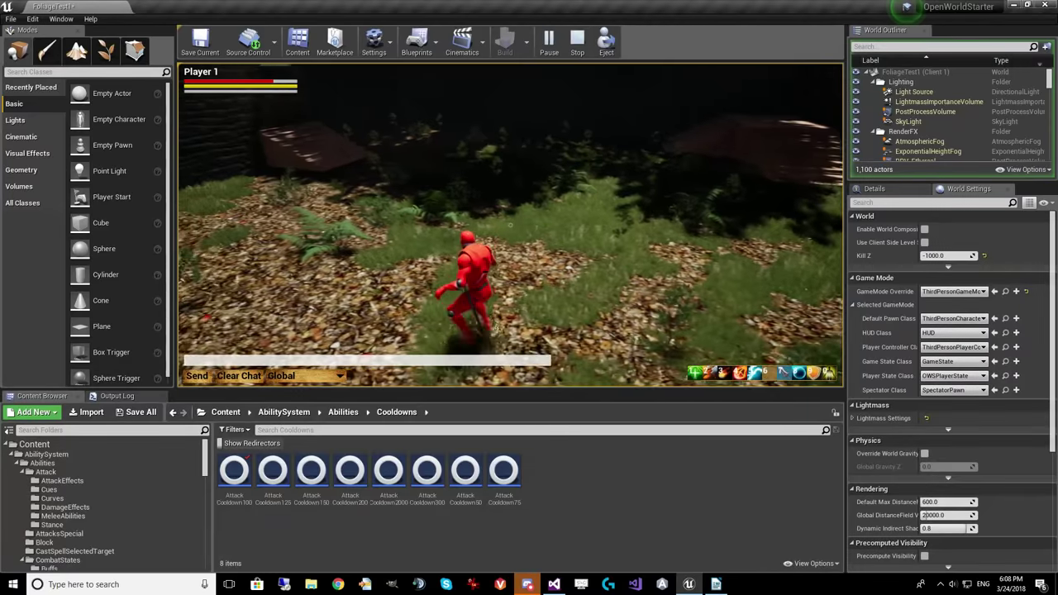
- Move the character across the walled clearing and cast Upward Draft in front of it
key("w")
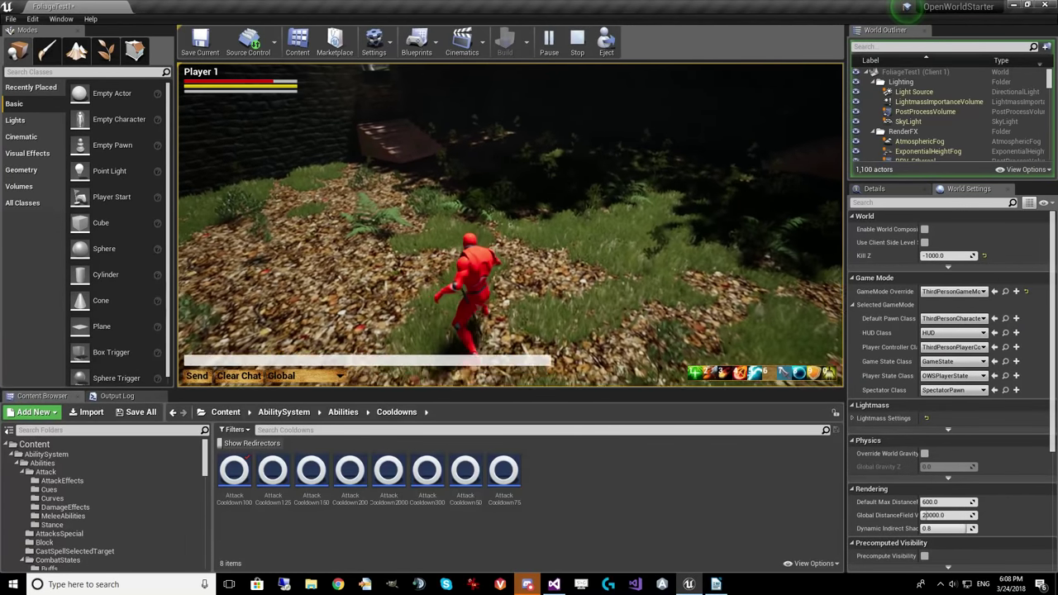
key("w")
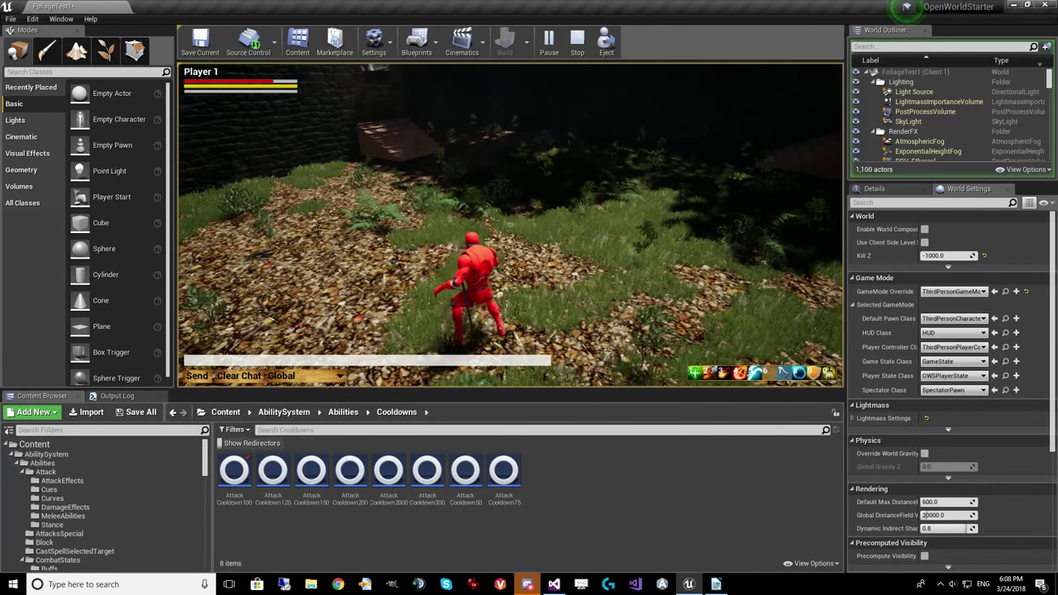
key("w")
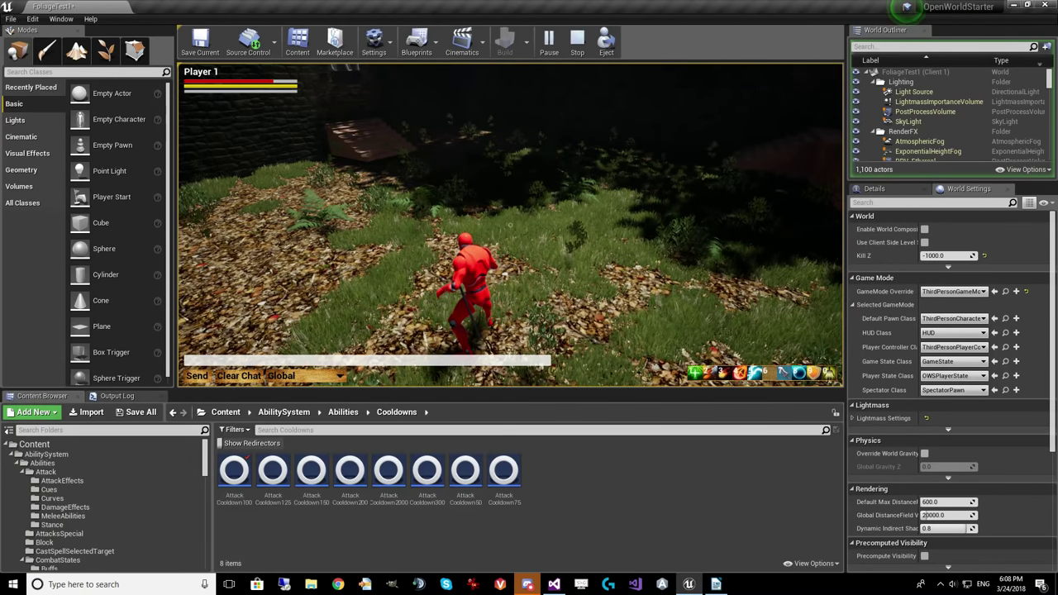
key("w")
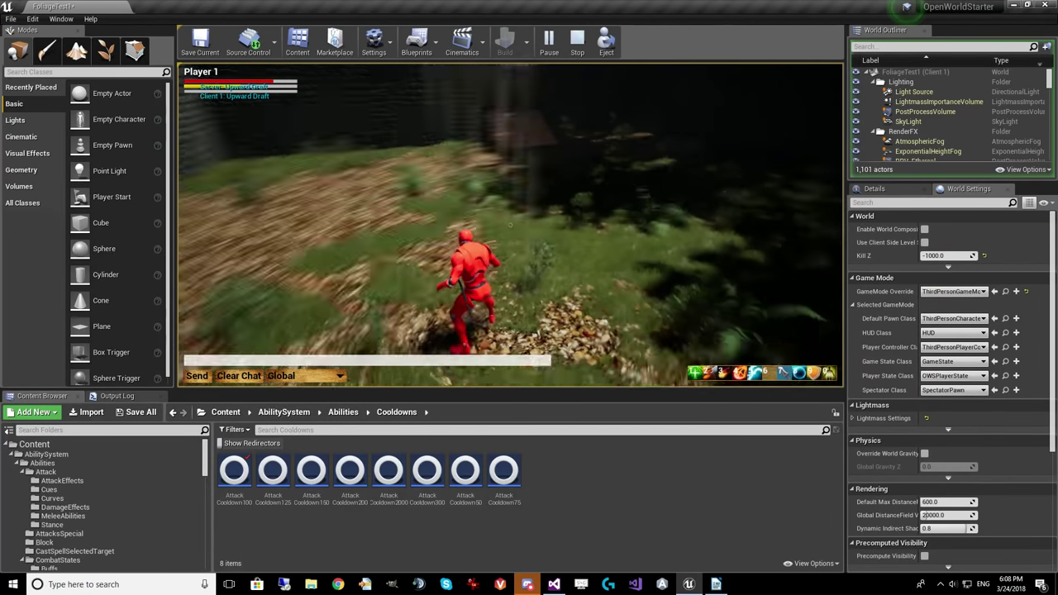
key("1")
key("w")
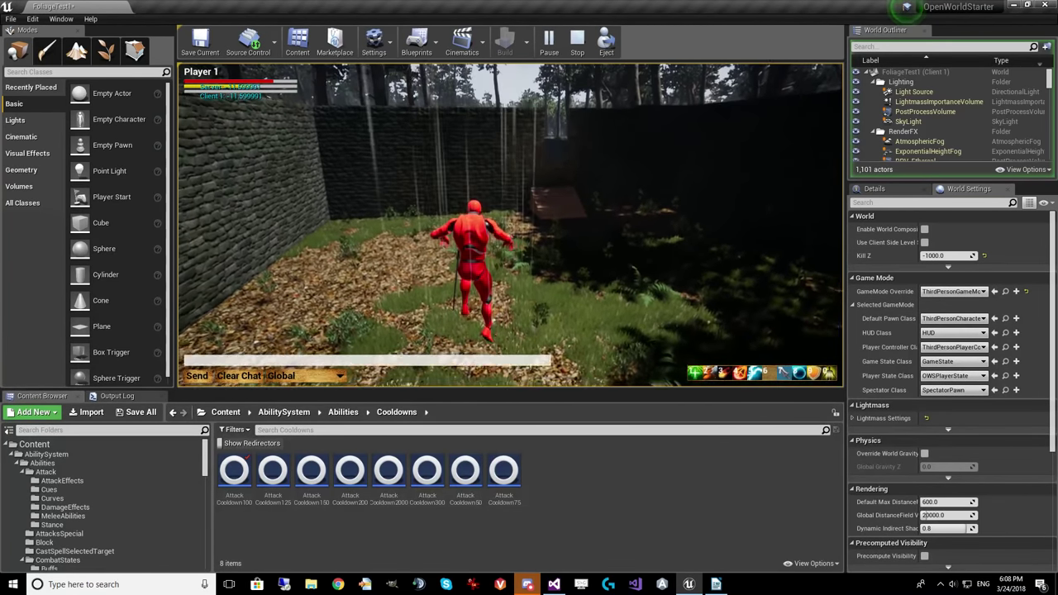
- Run the character repeatedly through the updraft to demonstrate its lift, turning around inside the walled clearing
key("w")
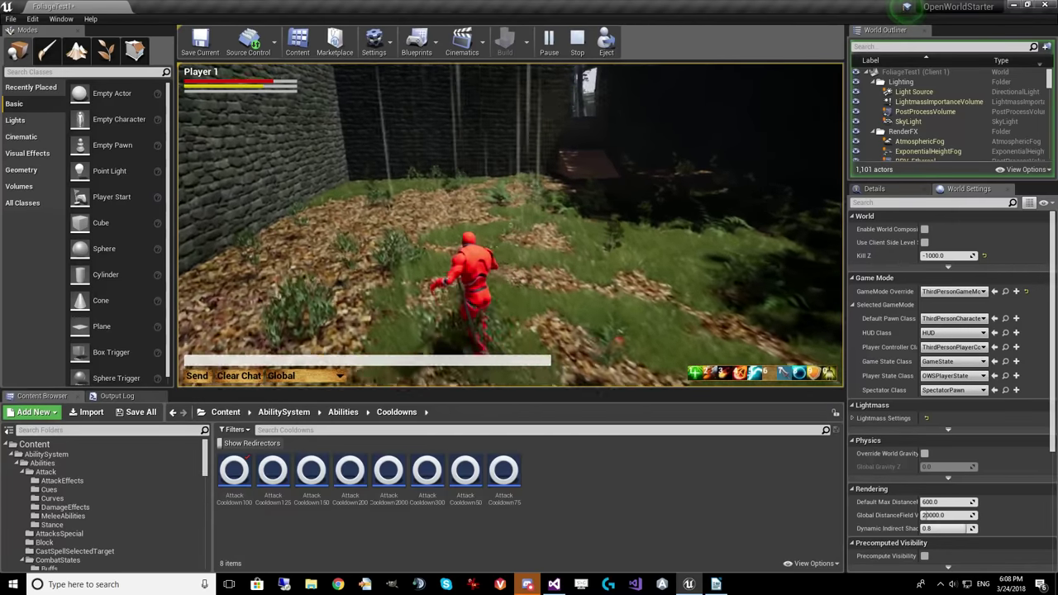
key("w")
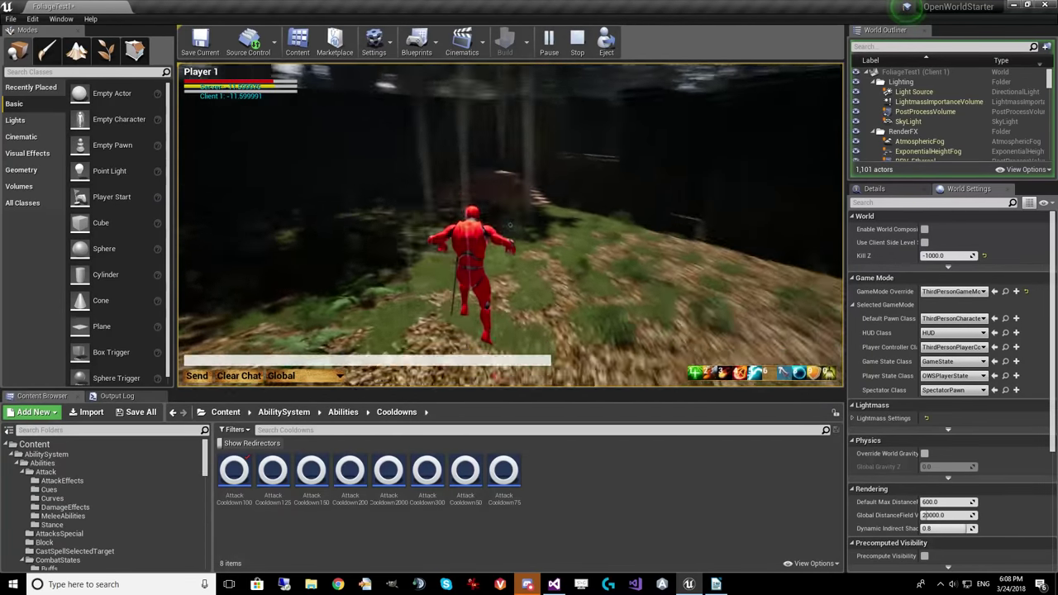
key("w")
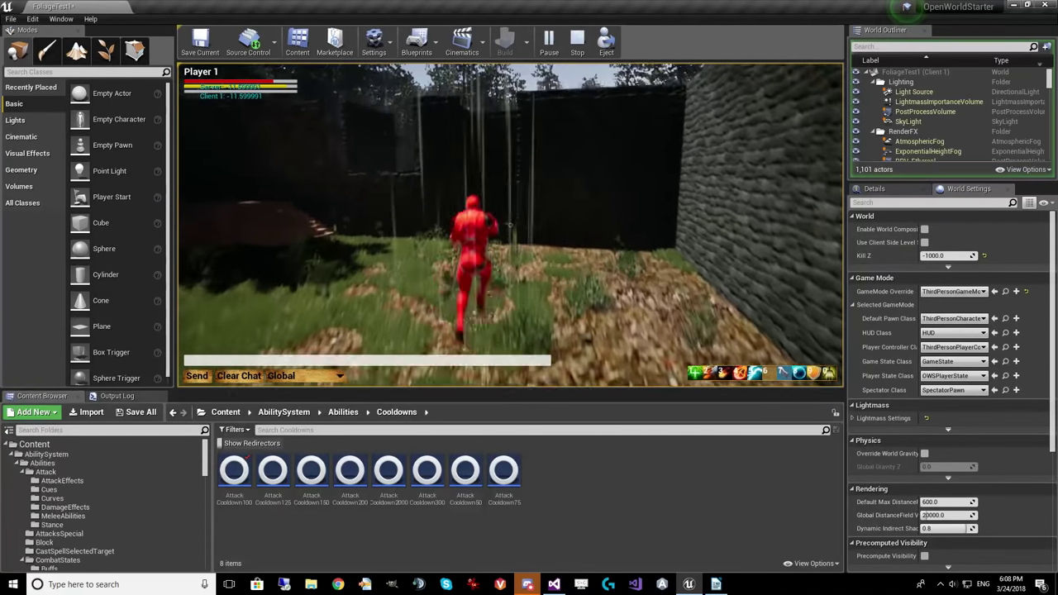
key("w")
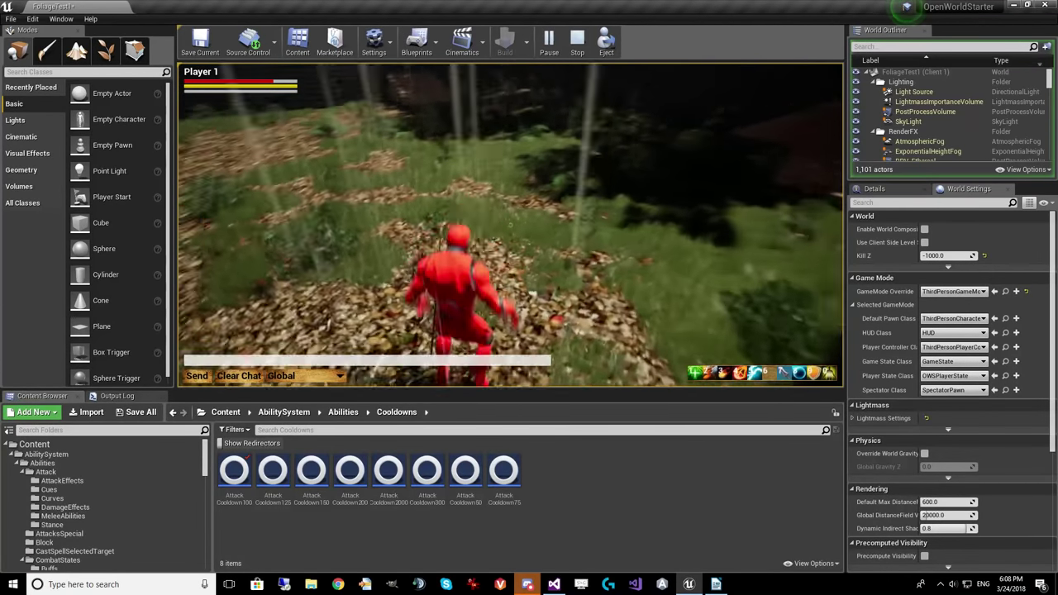
key("w")
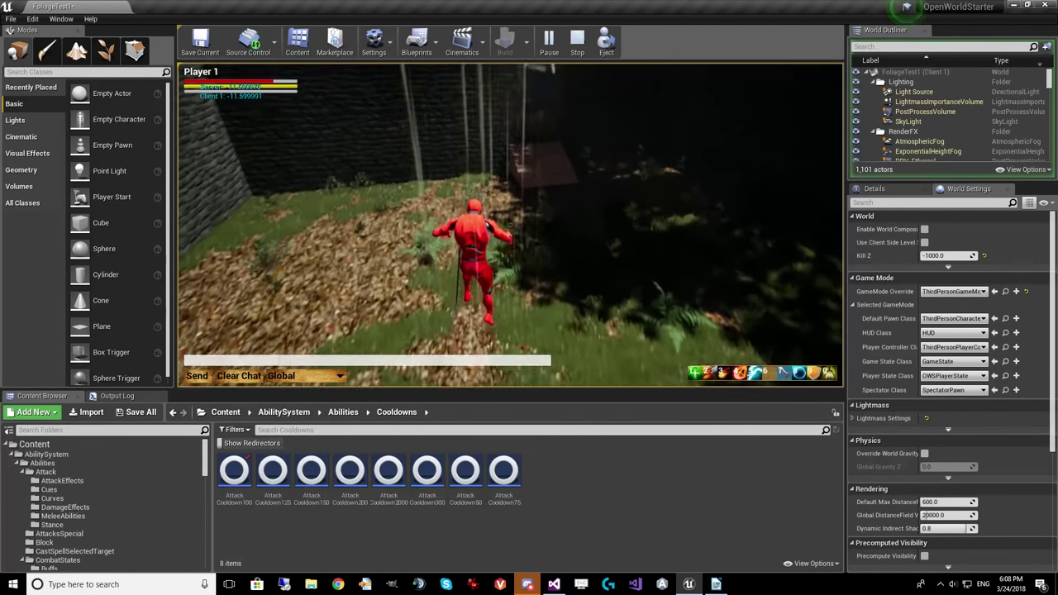
key("w")
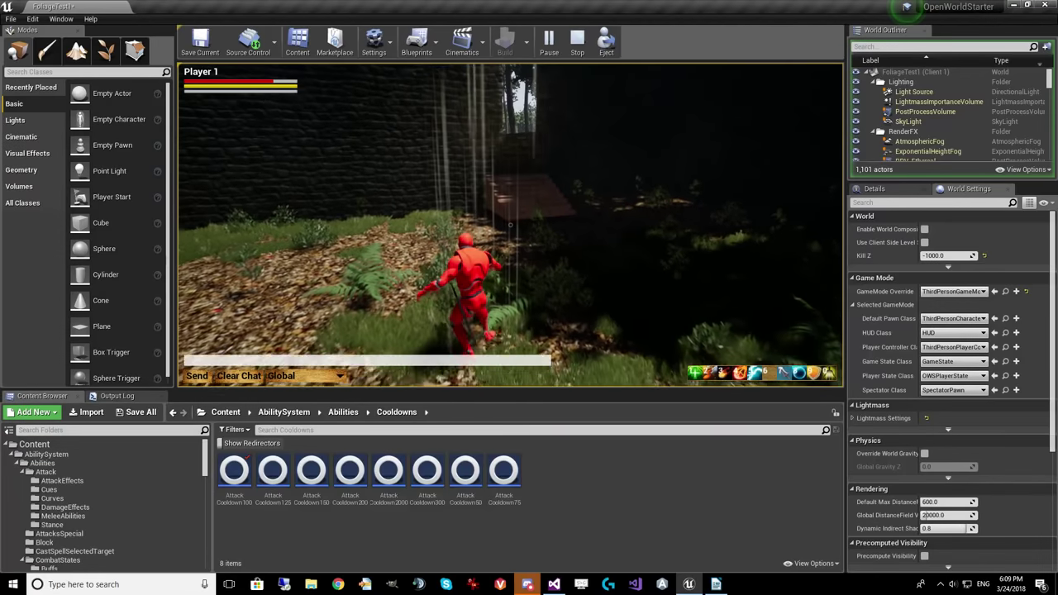
key("w")
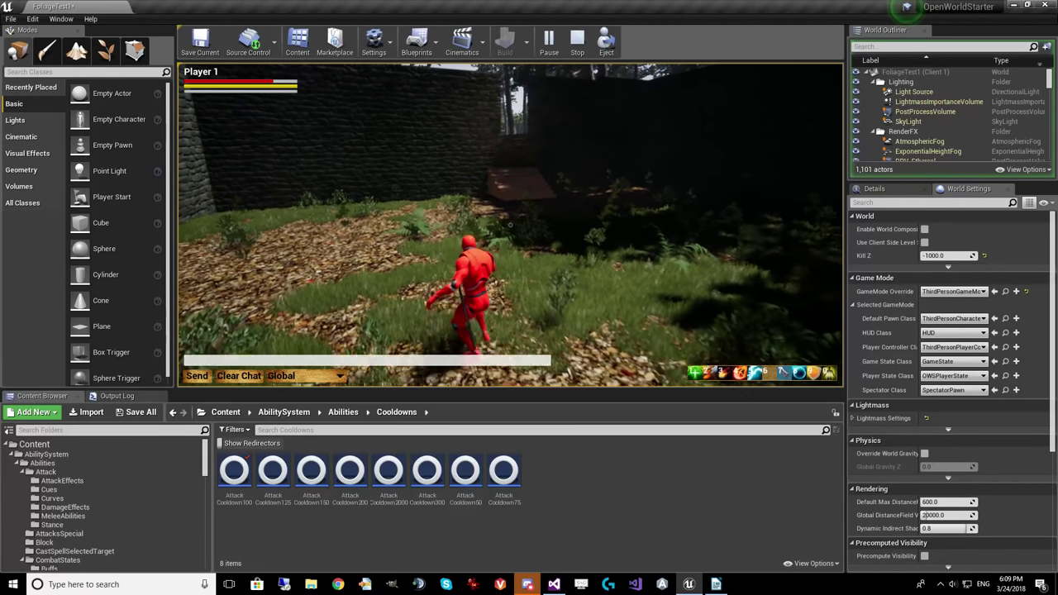
- Launch the character high above the walled clearing with the yellow-glow ability and land on the grass outside the walls
key("w")
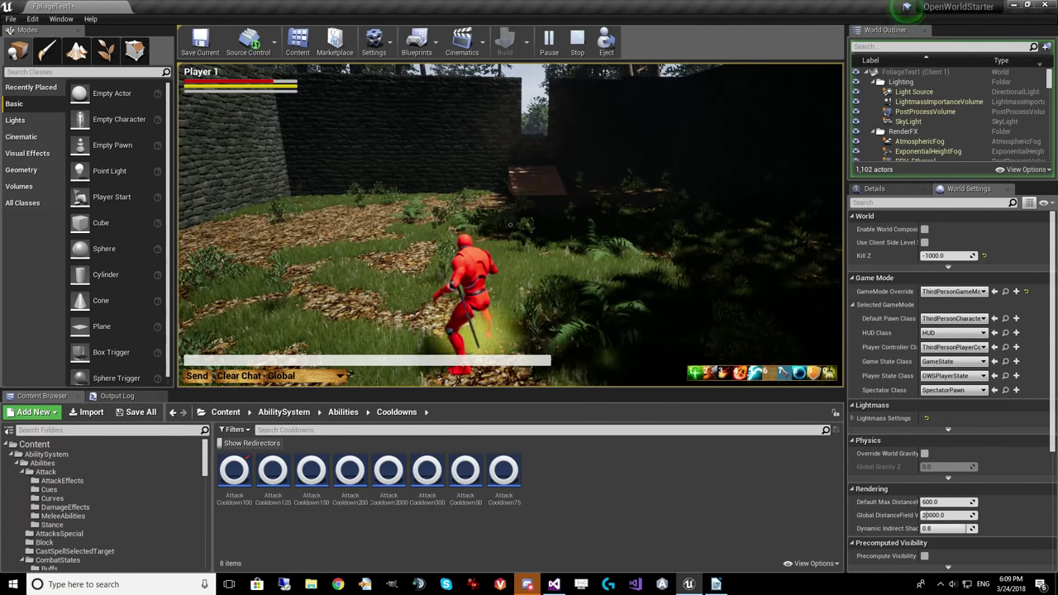
key("1")
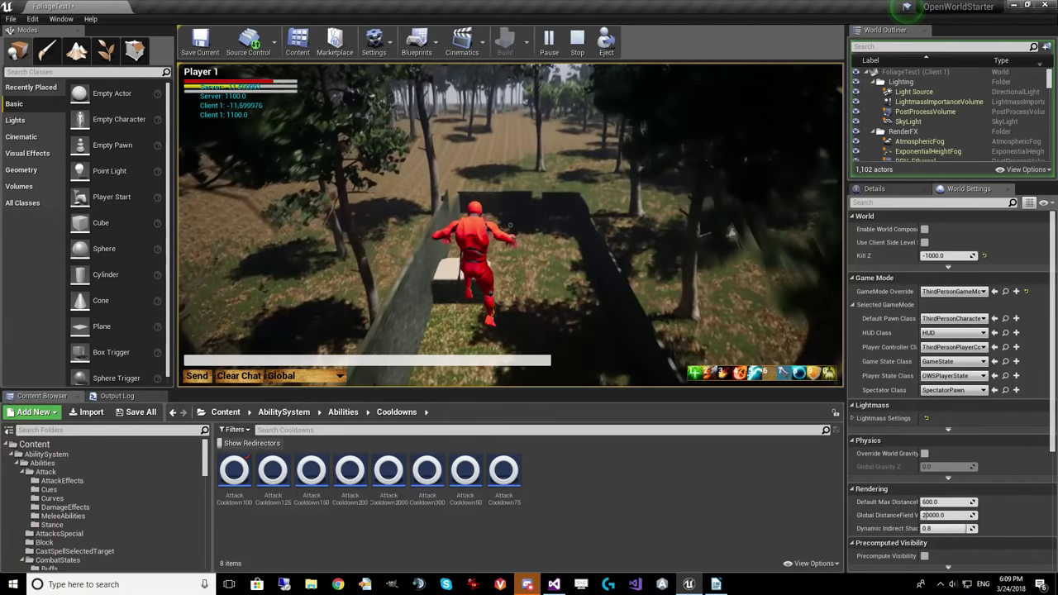
key("w")
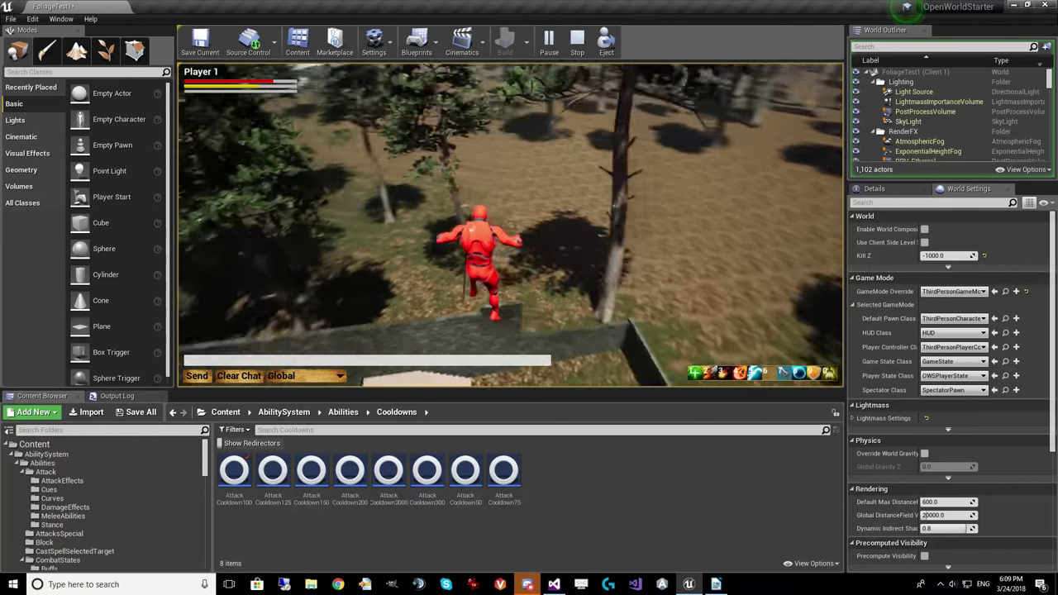
key("w")
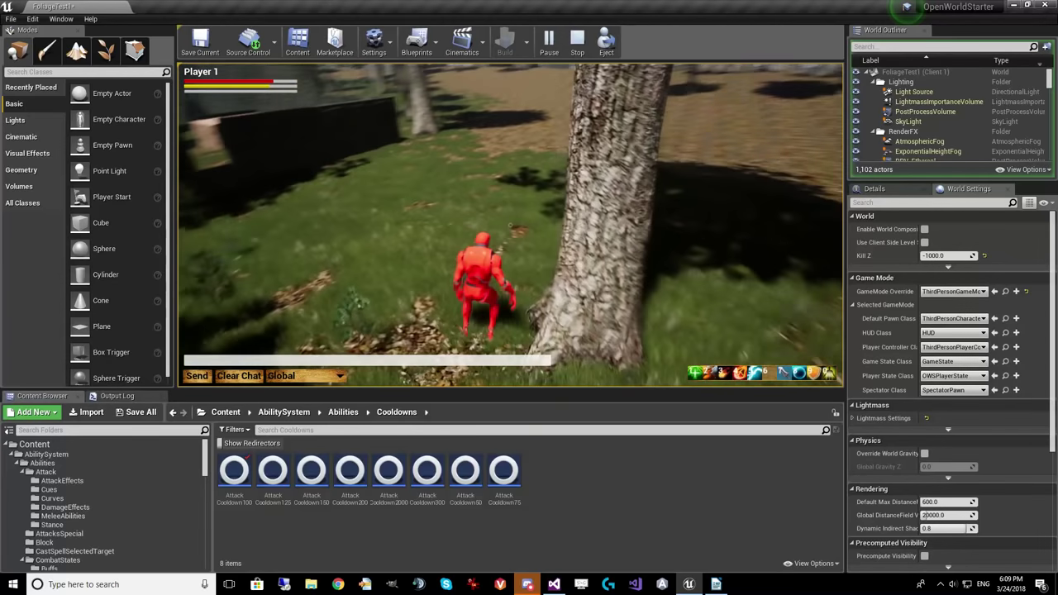
key("w")
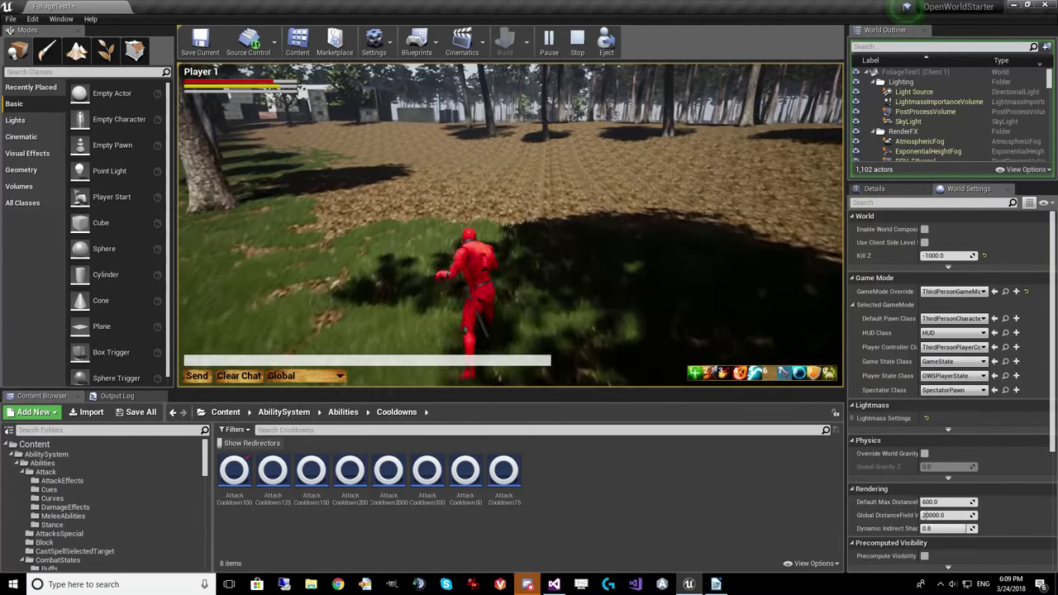
- Run the character out across the open leaf-covered field and cast the updraft and yellow-glow launch abilities there
key("w")
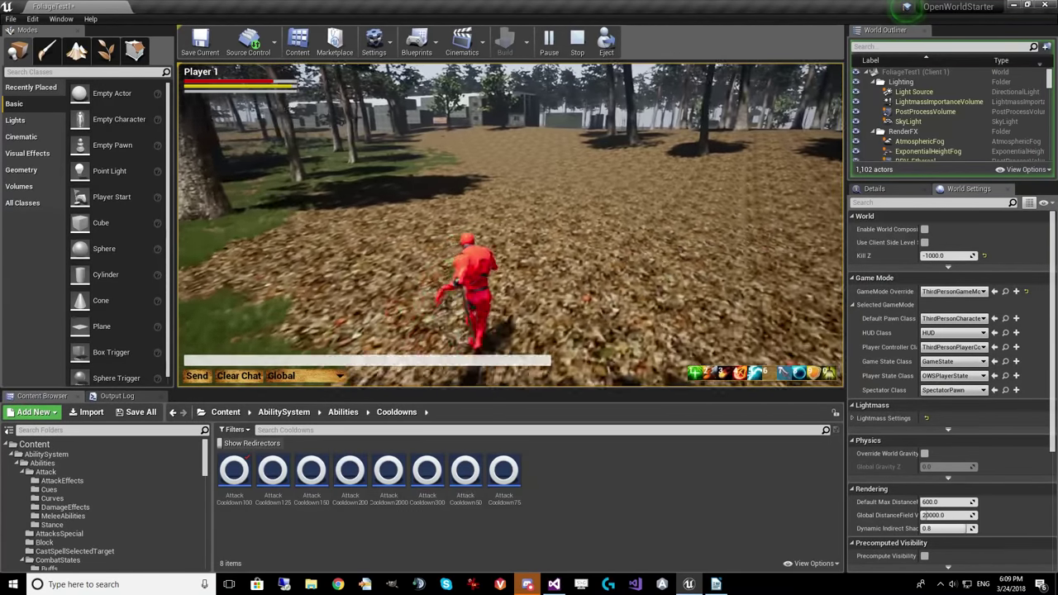
key("w")
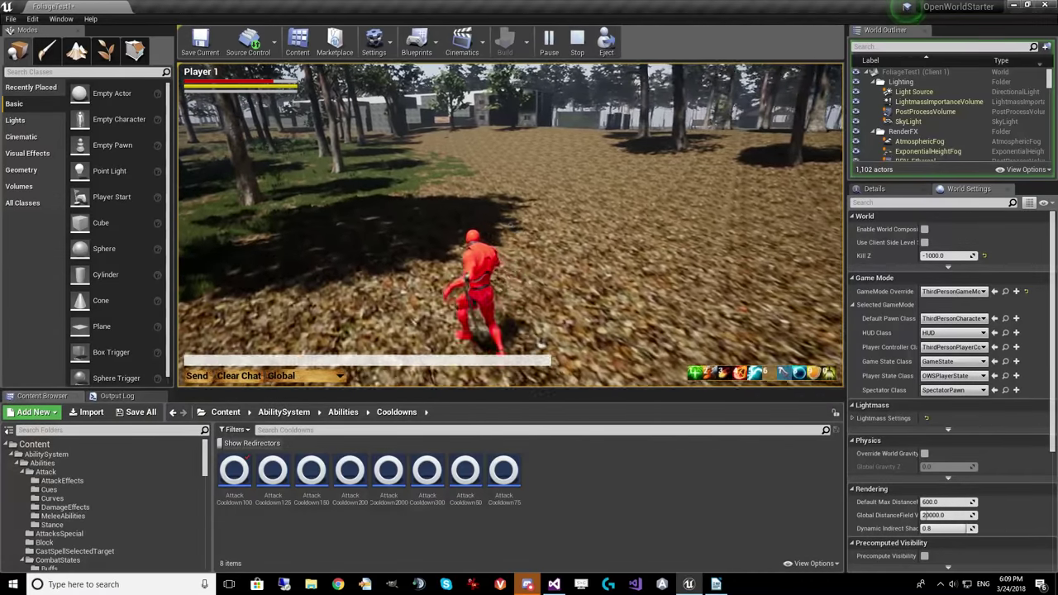
key("w")
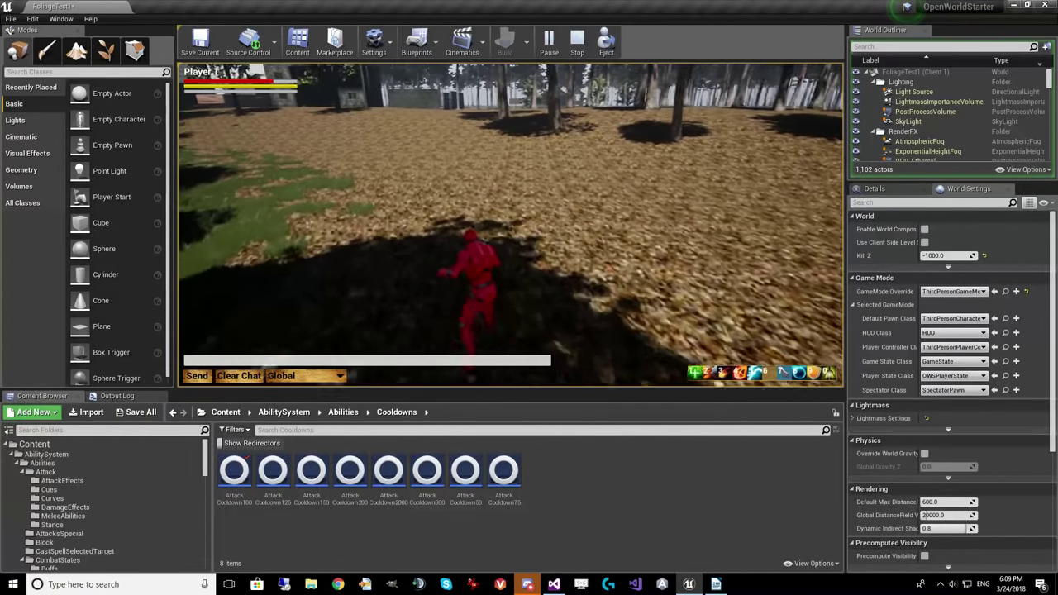
key("w")
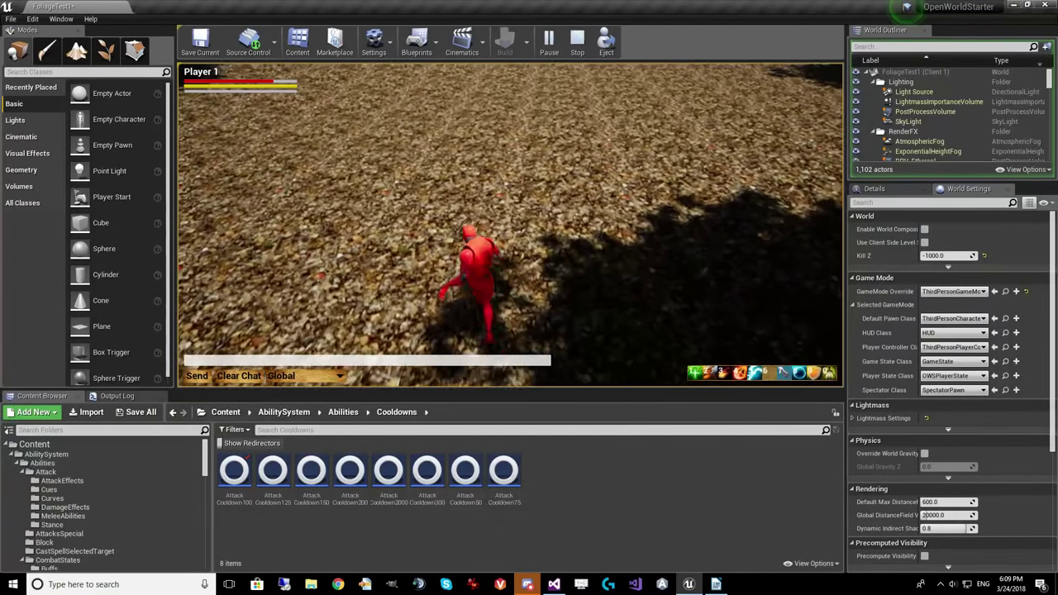
key("w")
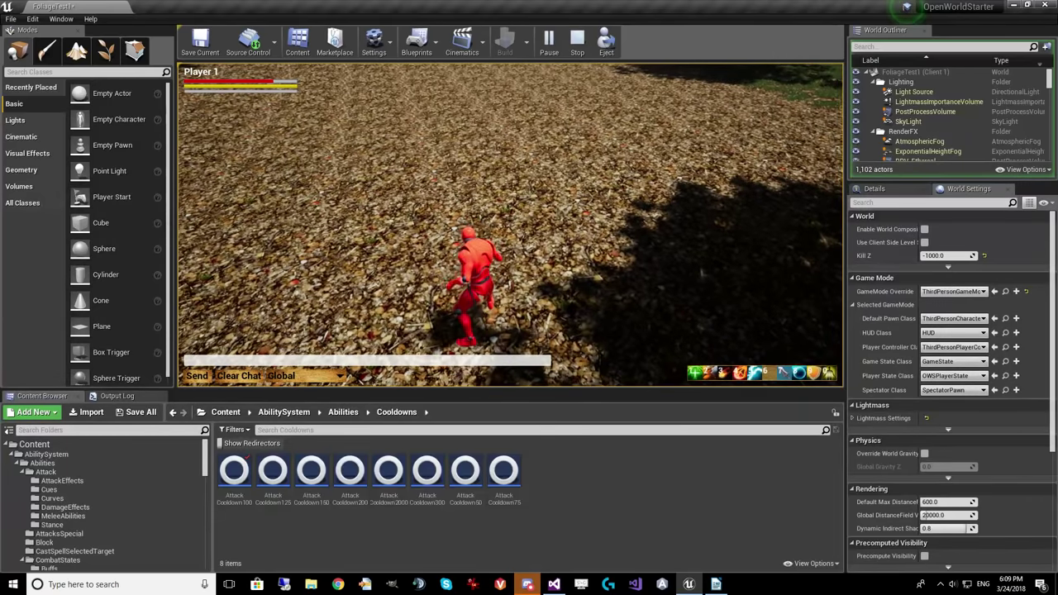
key("w")
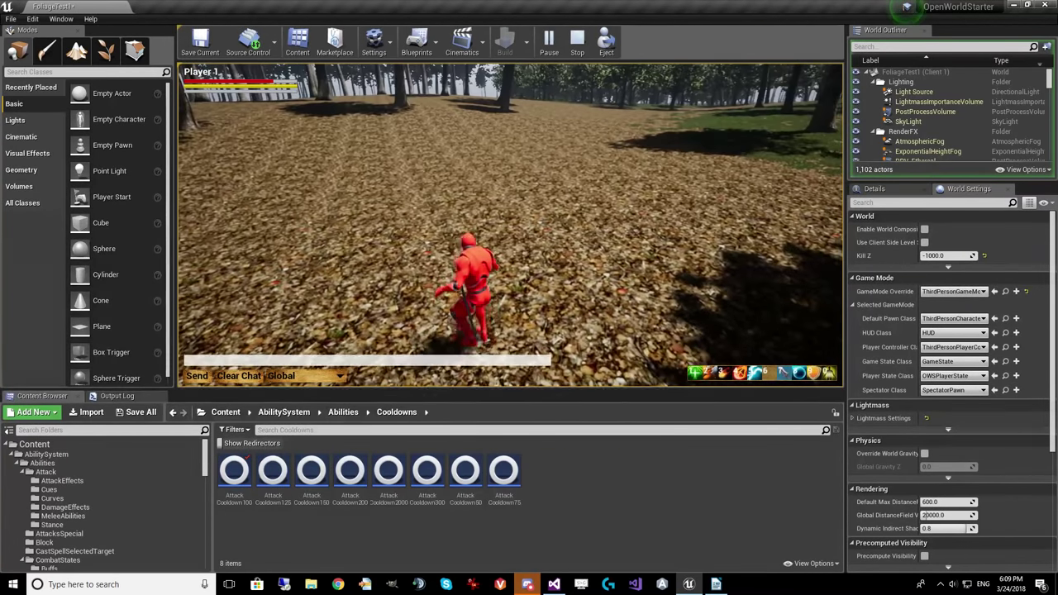
key("w")
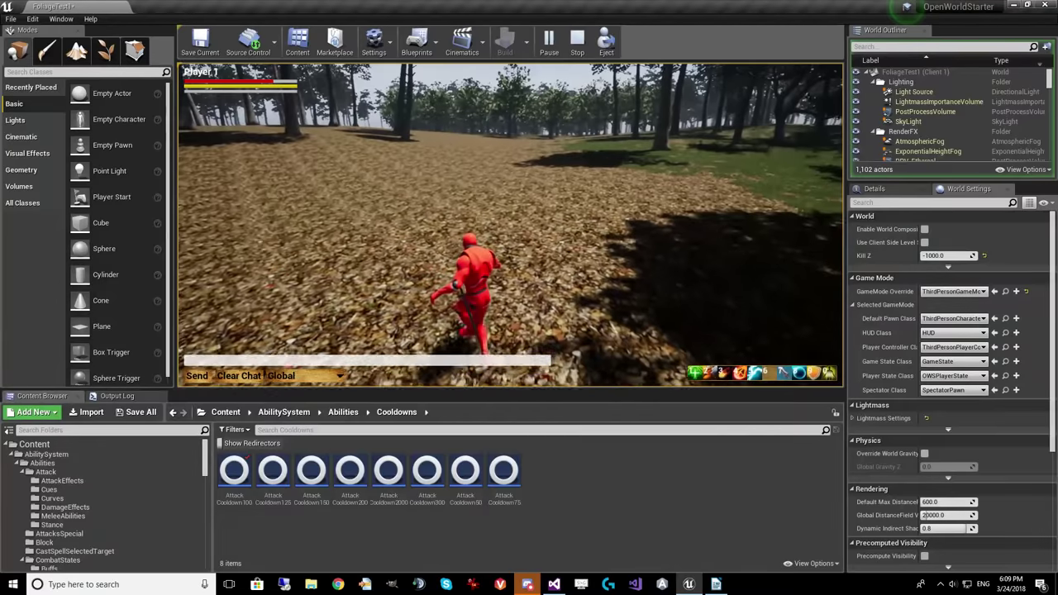
key("w")
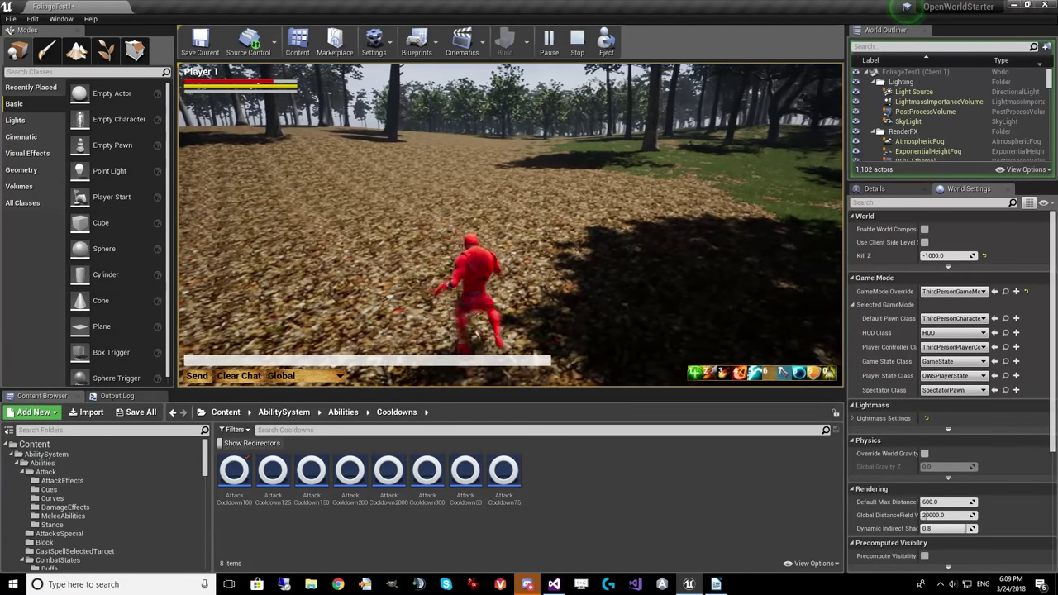
key("1")
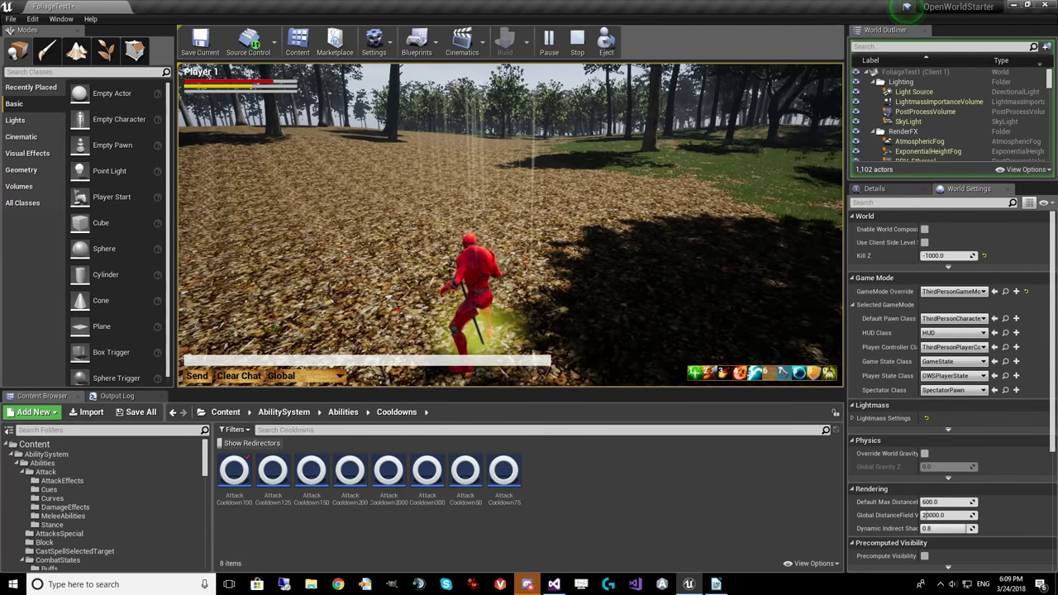
- Launch the character forward over the forest with the yellow-glow ability and land it beside a large tree
key("w")
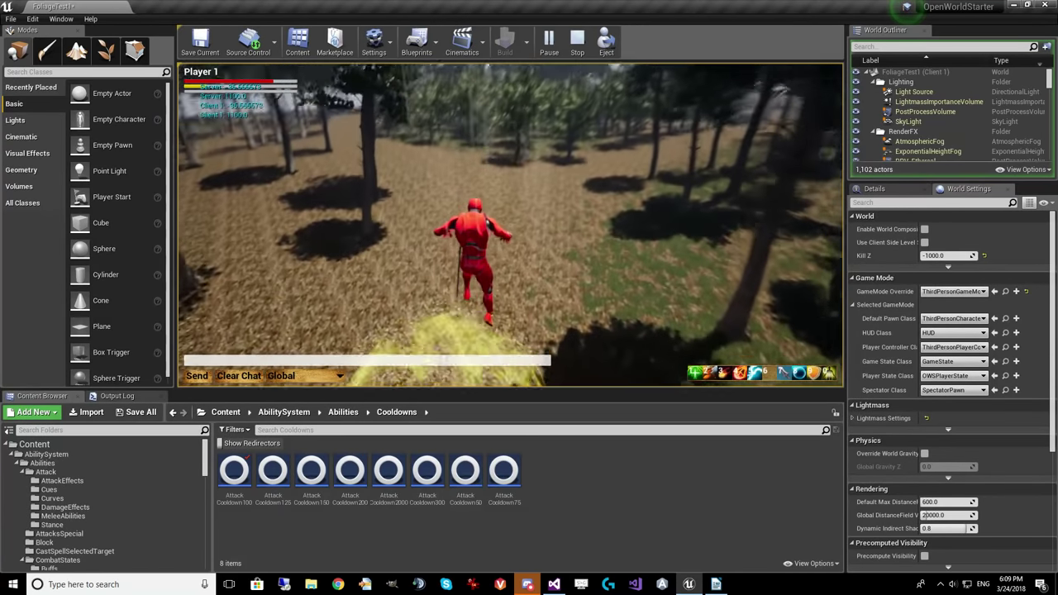
key("w")
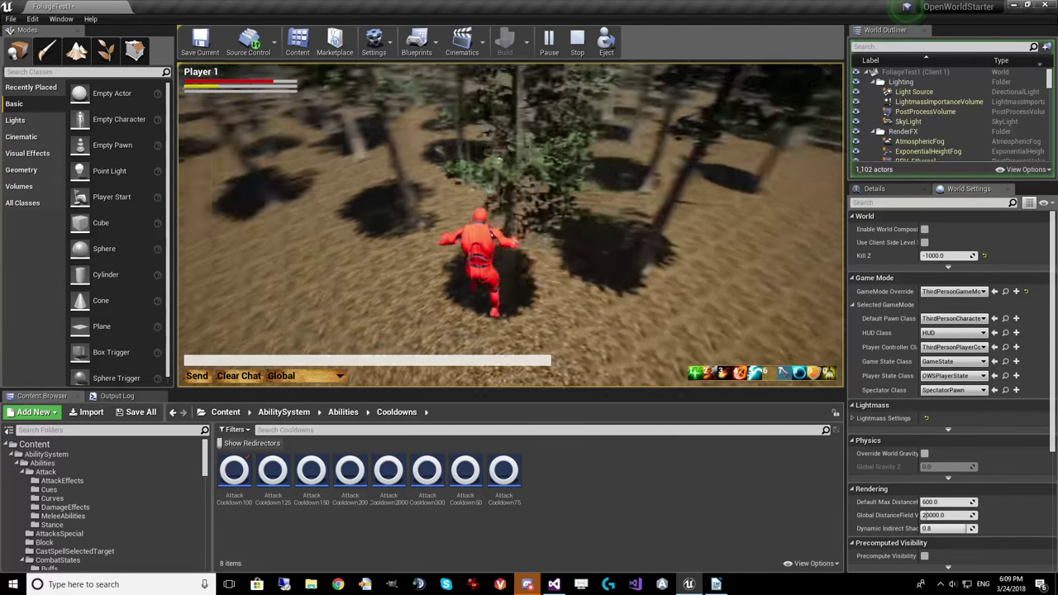
key("w")
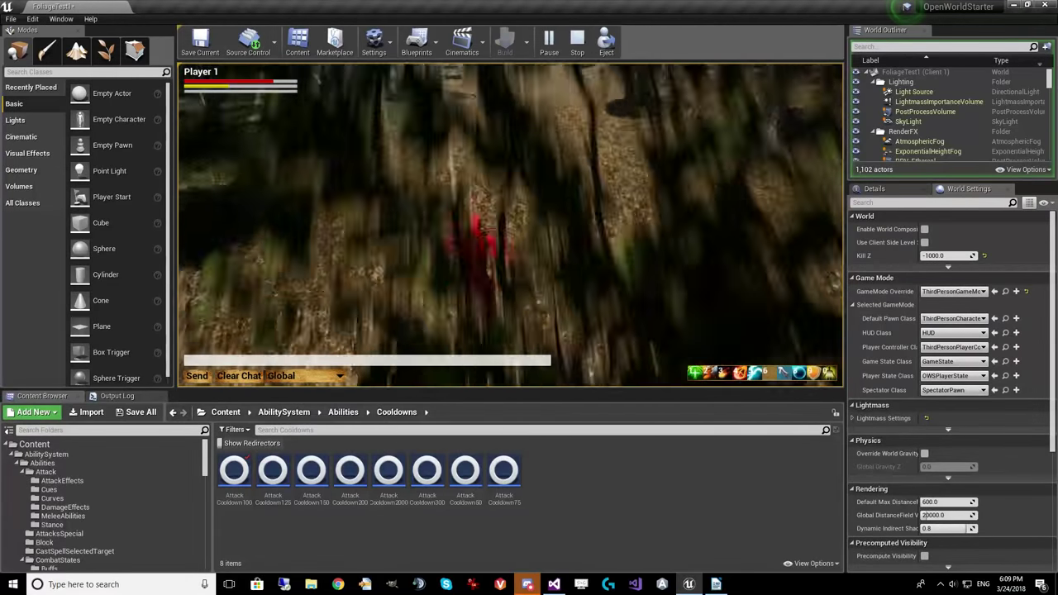
key("w")
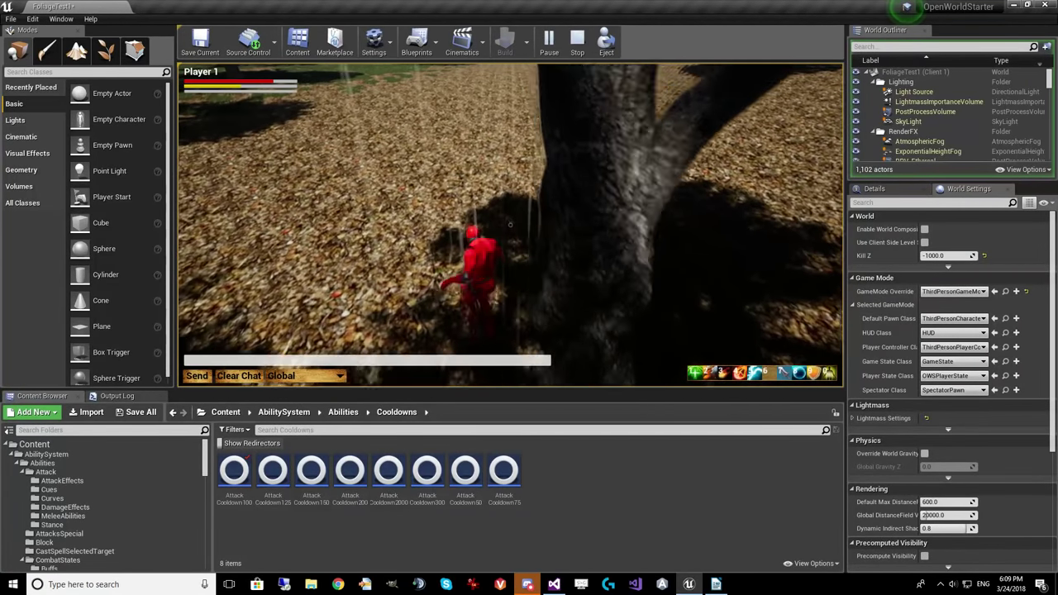
- Run the character along the open leaf-covered field past the grass patches, and end the play session
key("w")
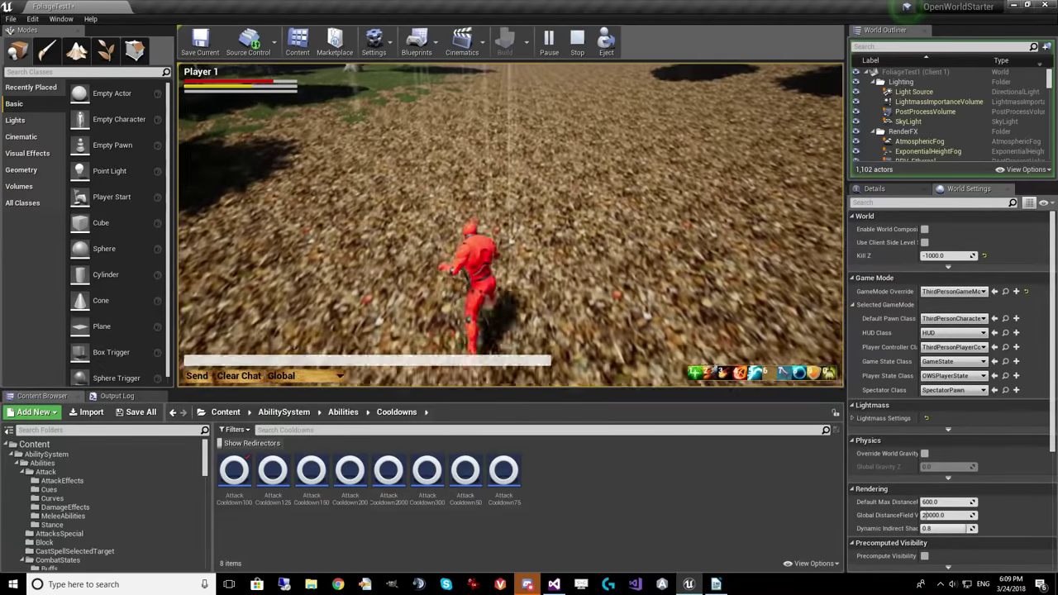
key("w")
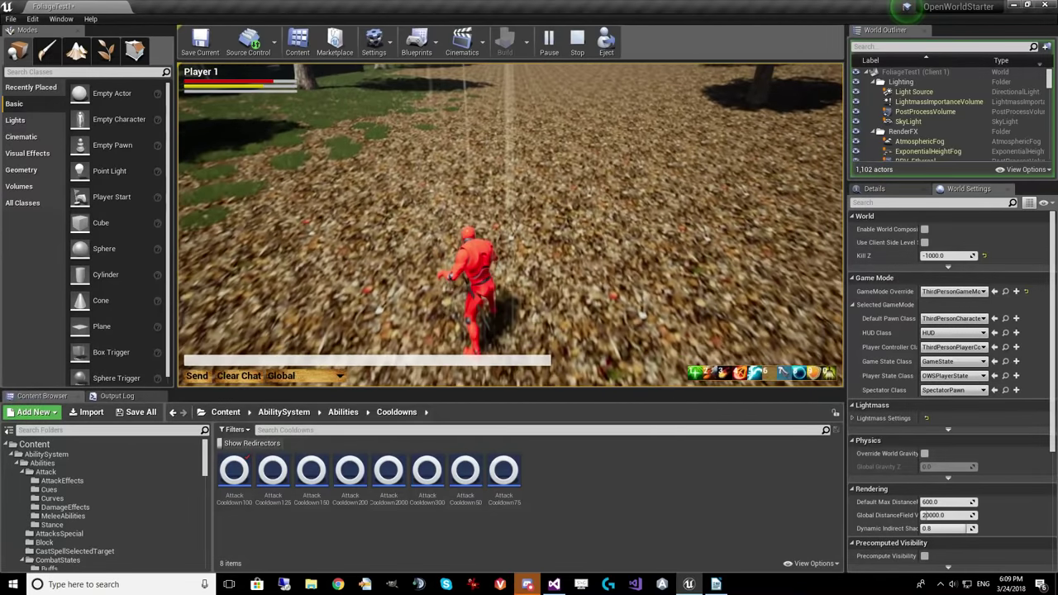
key("w")
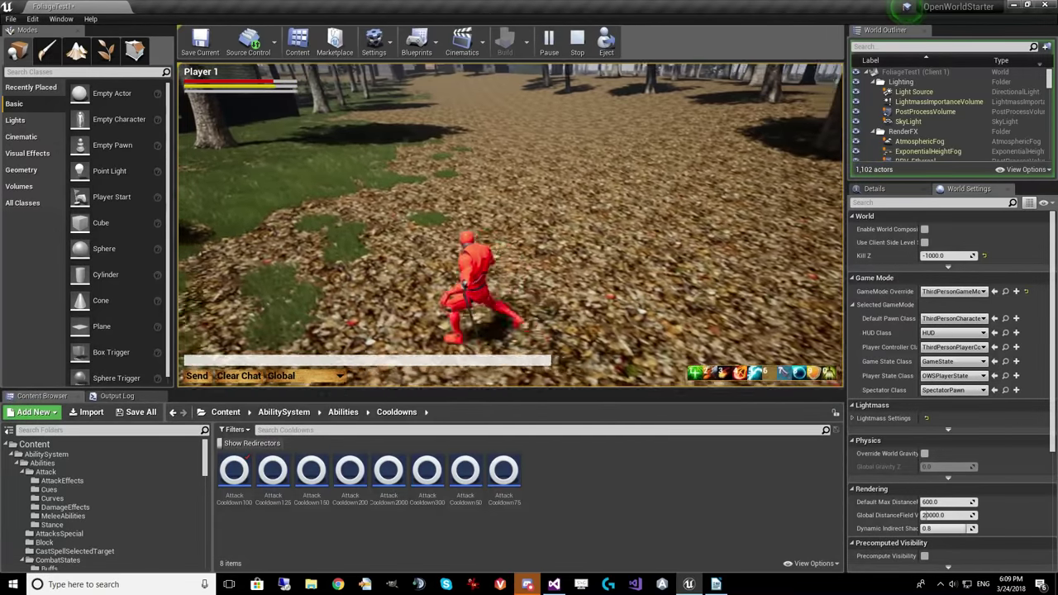
key("w")
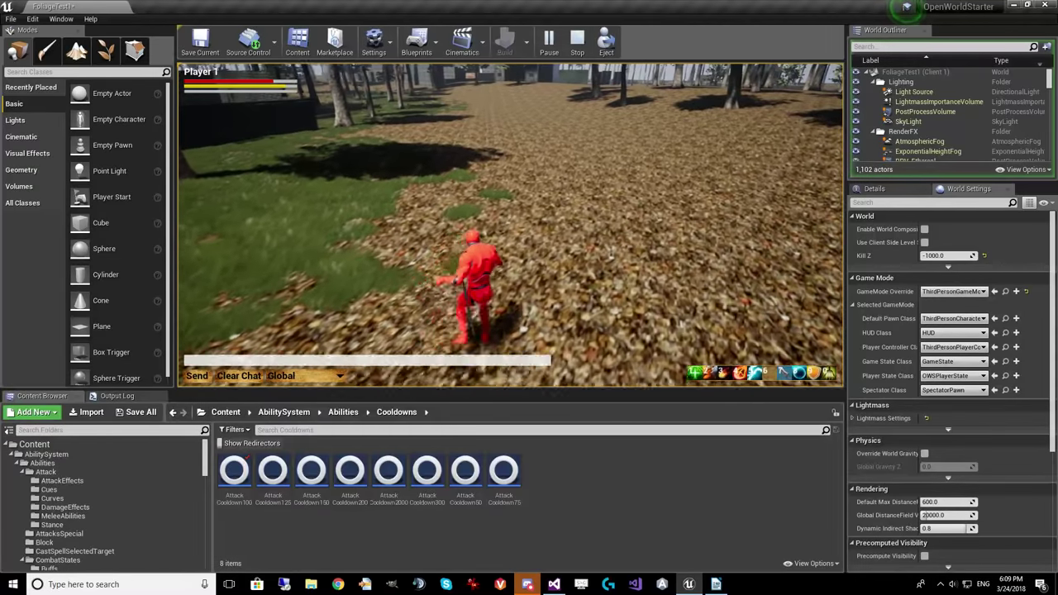
key("w")
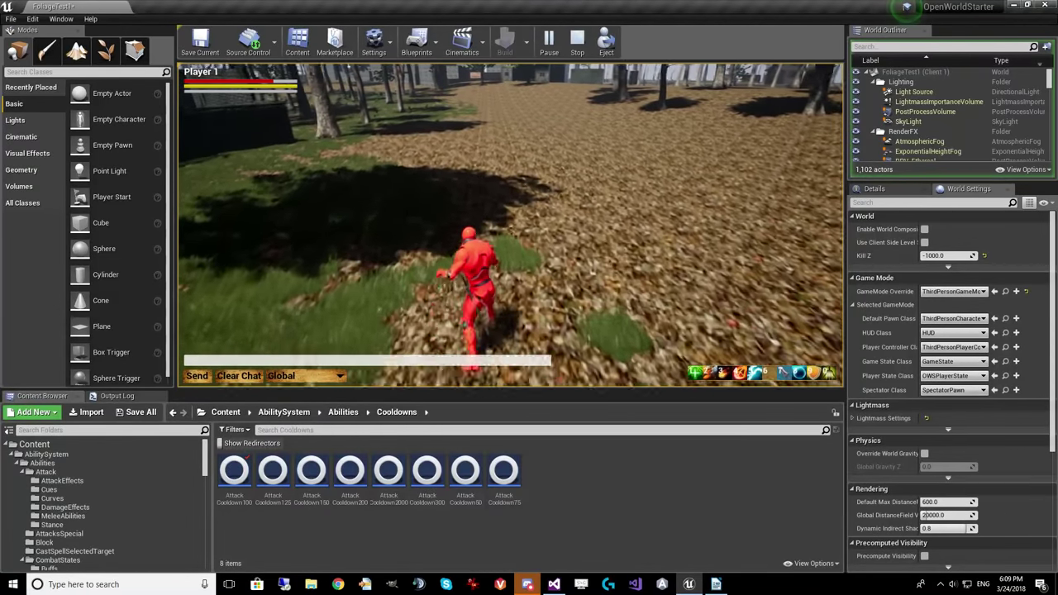
key("w")
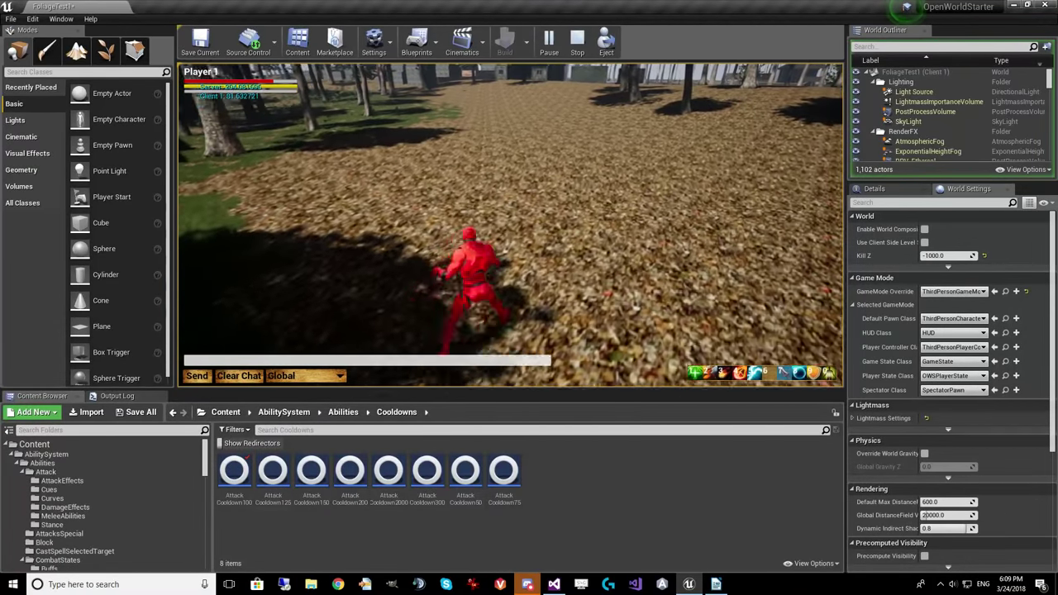
key("w")
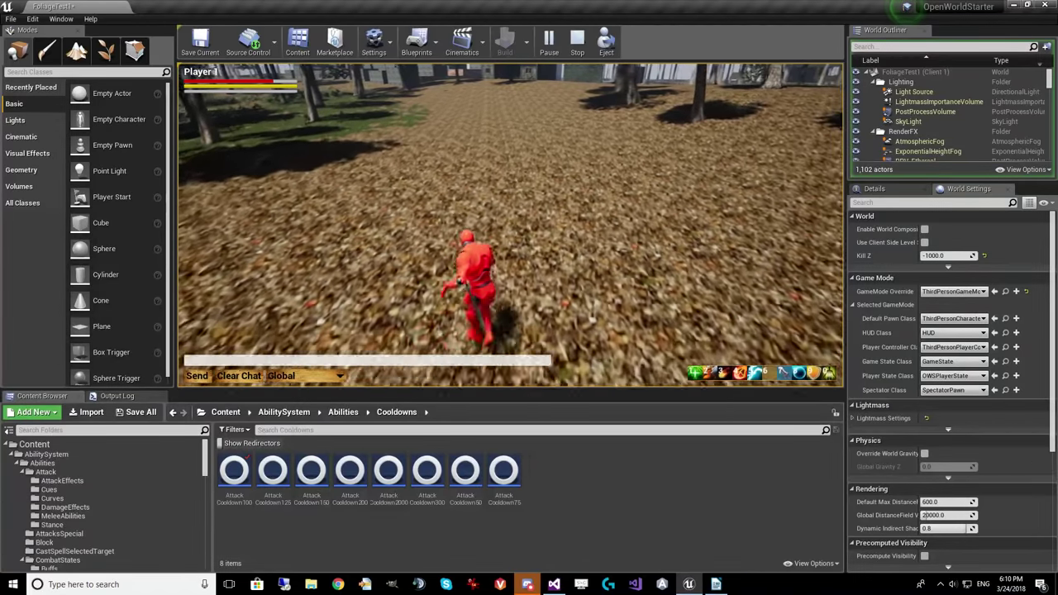
key("w")
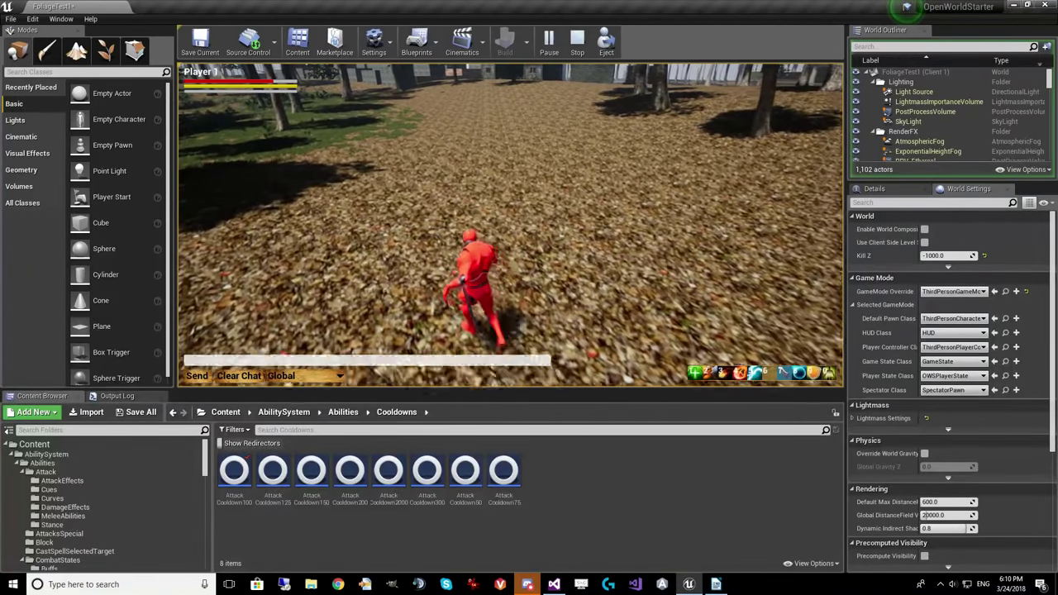
key("w")
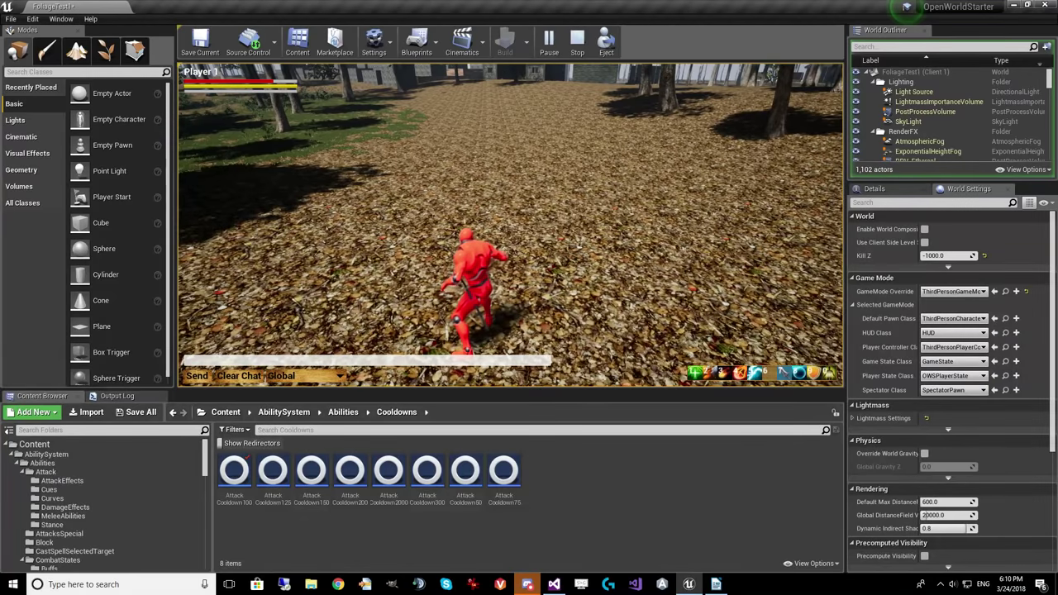
key("w")
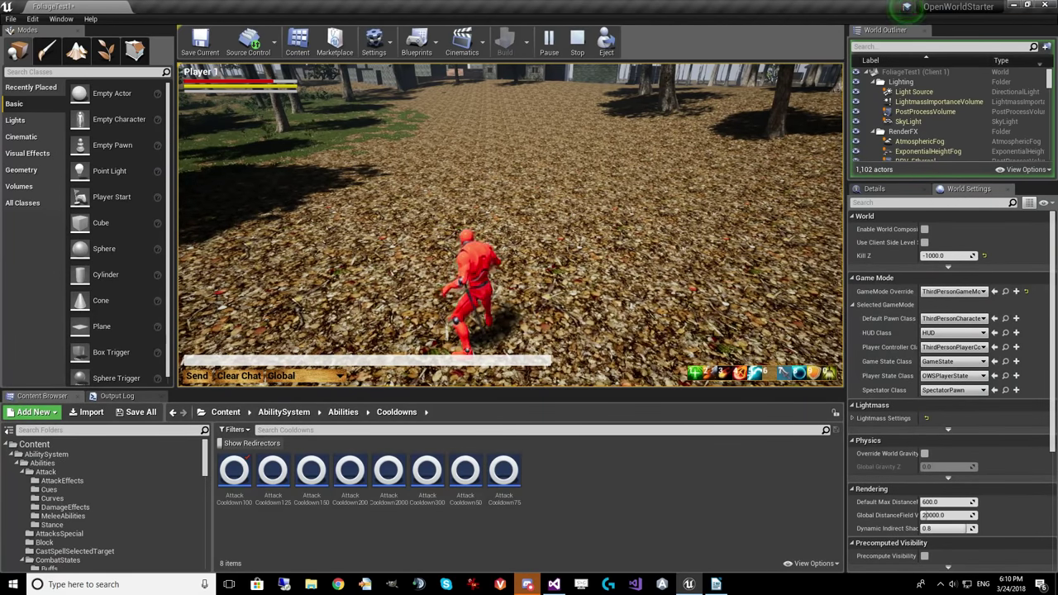
key("Escape")
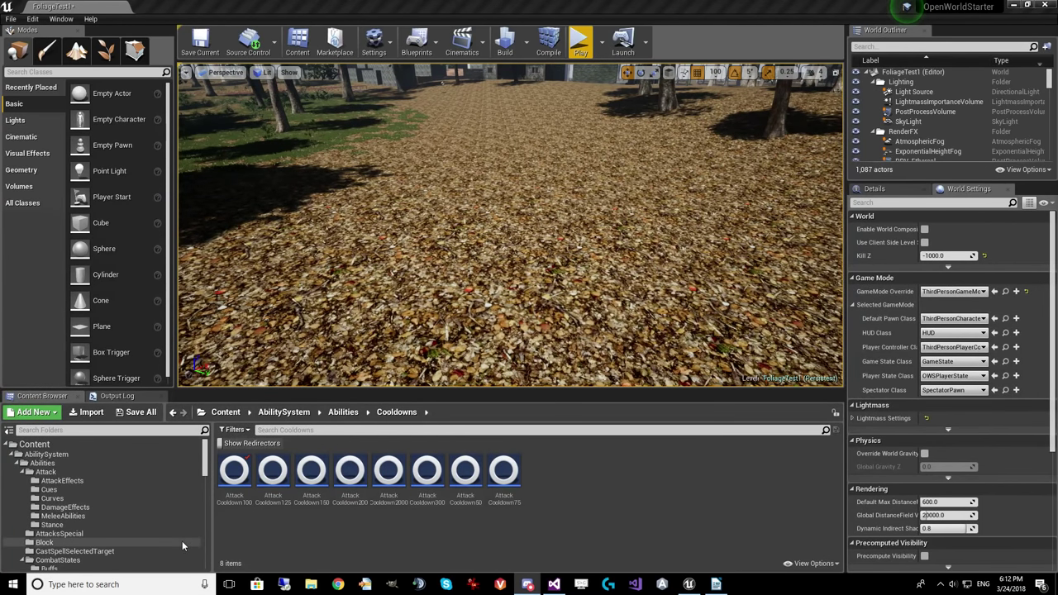
- Open the SelfAttackEffect gameplay effect from the SelfAttack abilities folder
scroll(128, 519, "down", 3)
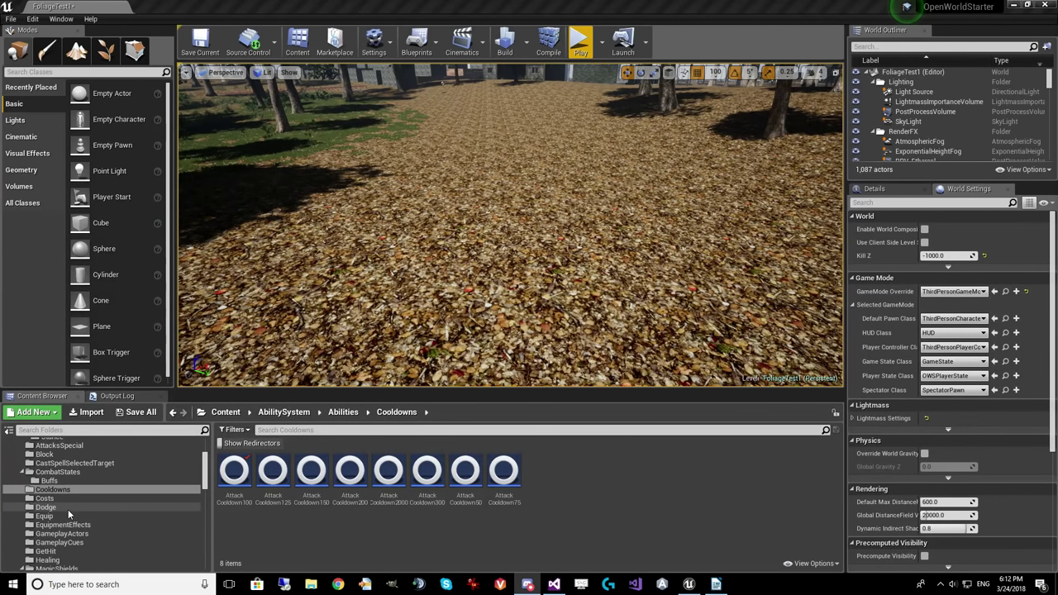
scroll(68, 509, "down", 3)
scroll(80, 505, "down", 3)
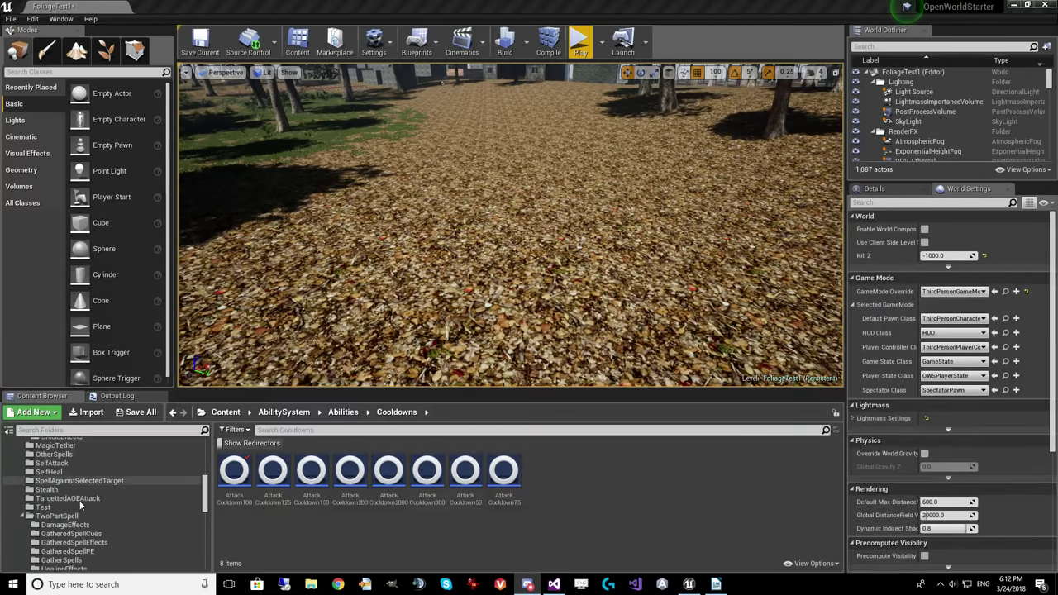
left_click(66, 465)
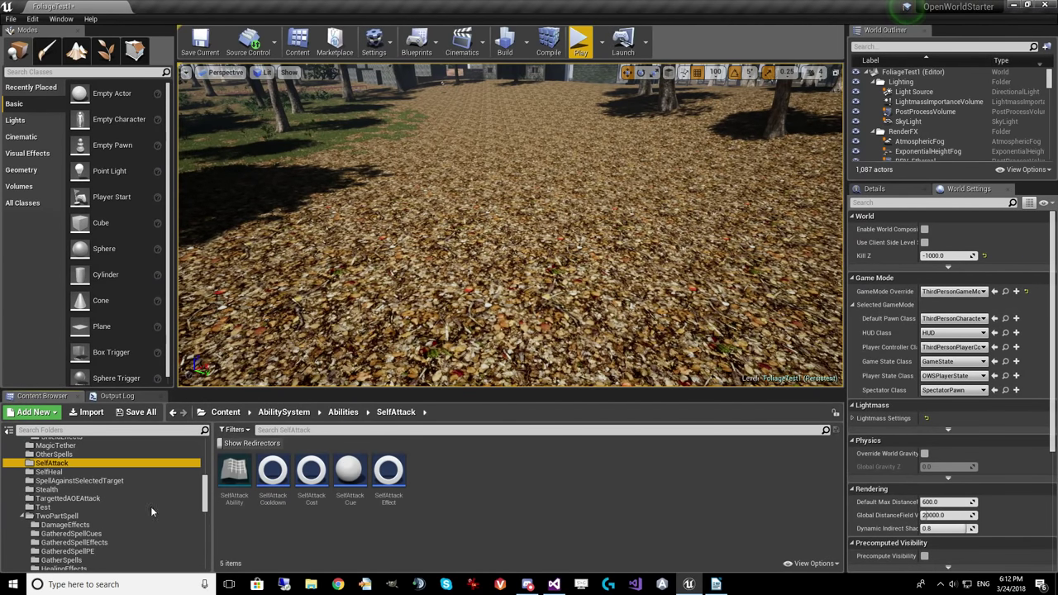
double_click(387, 488)
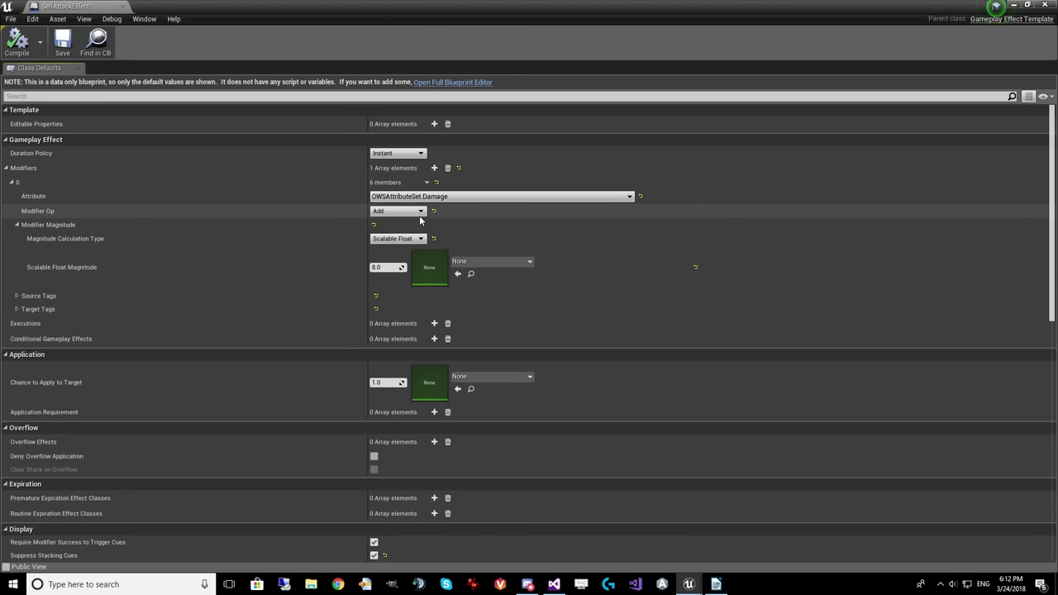
- Review the available Modifier Op and Attribute choices of the effect's modifier without changing them
left_click(417, 212)
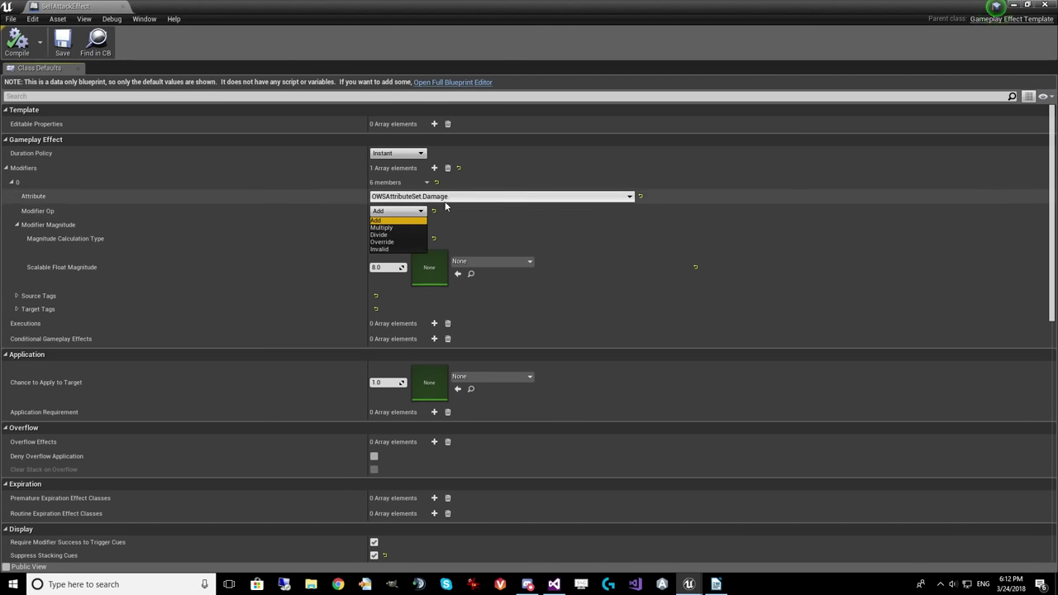
left_click(429, 202)
left_click(429, 198)
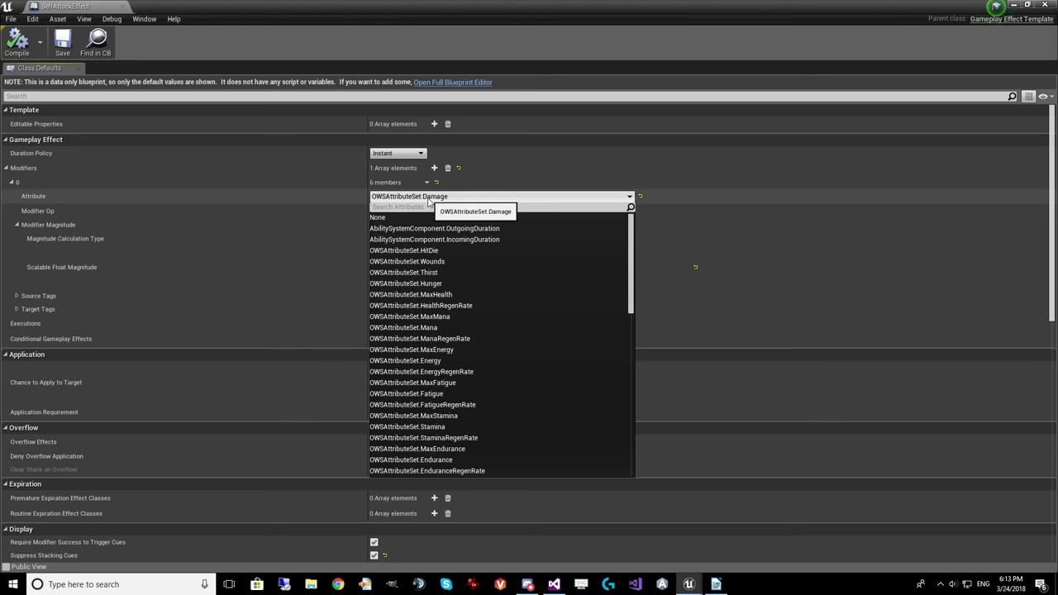
left_click(429, 198)
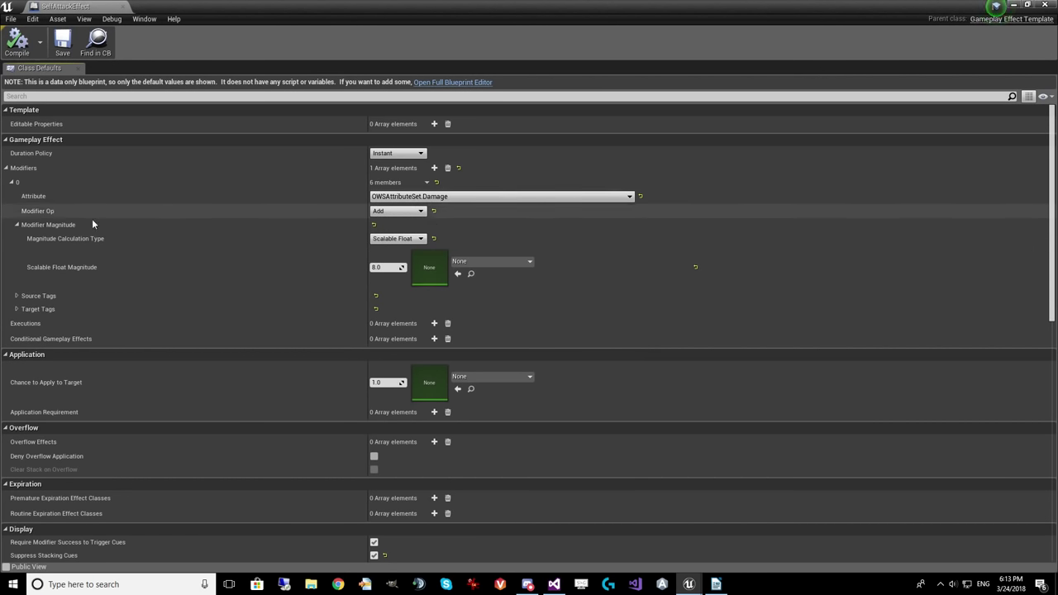
- Set the modifier's Magnitude Calculation Type to Attribute Based and expand the Attribute Based Magnitude settings
left_click(395, 238)
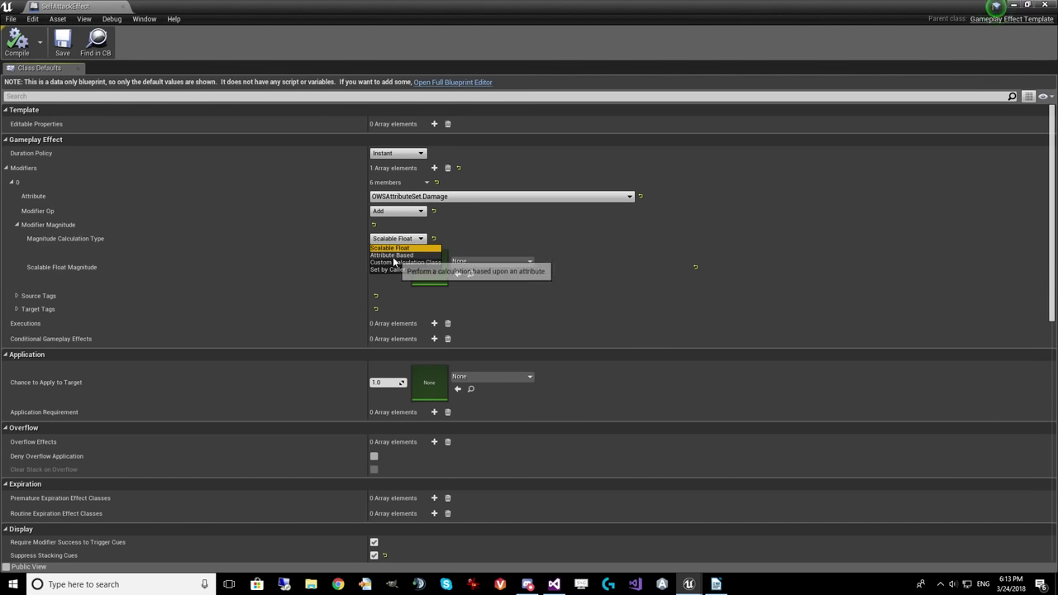
left_click(392, 256)
left_click(22, 252)
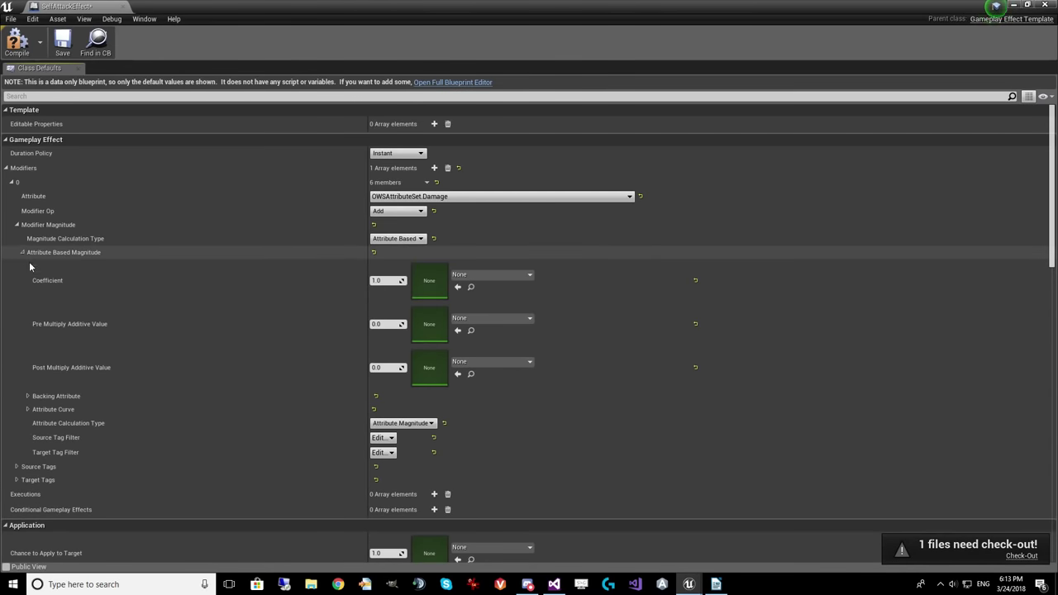
- Expand Backing Attribute and look through the attributes available for Attribute to Capture, leaving the choice unchanged
left_click(27, 396)
left_click(441, 411)
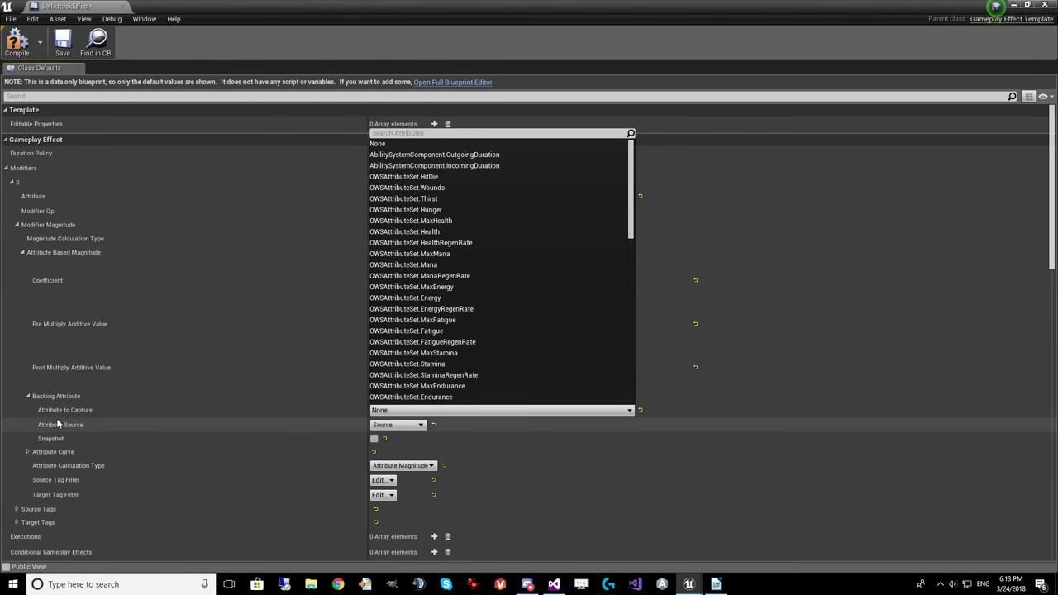
left_click(84, 409)
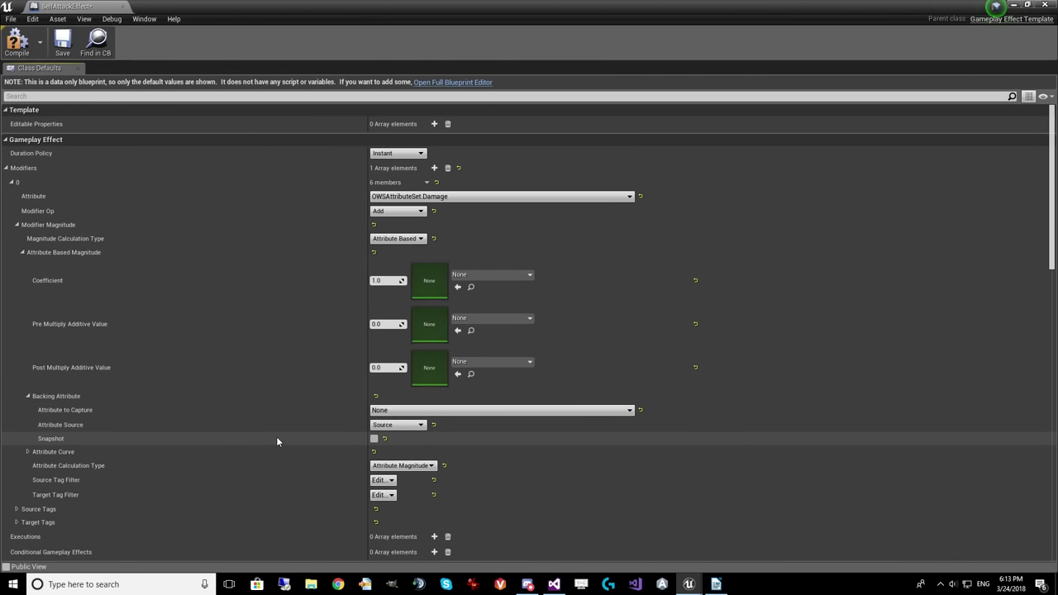